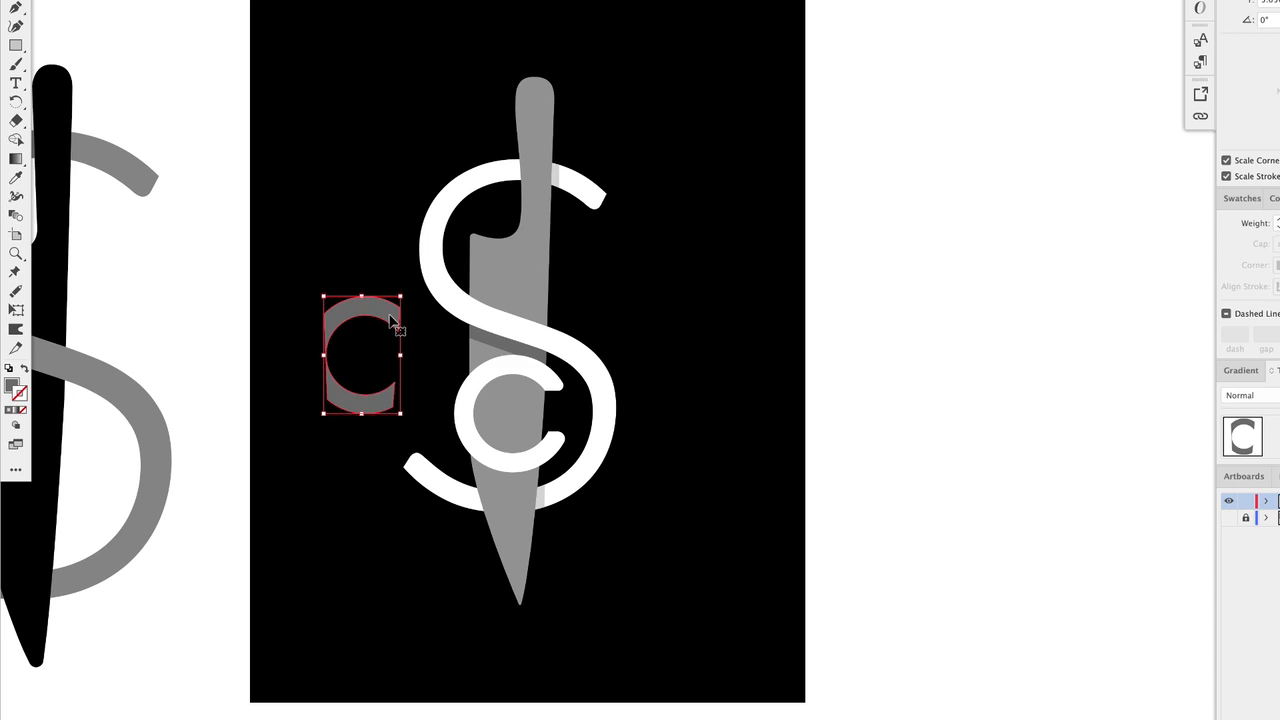
Step: Move the grey C-shaped shadow onto the knife just below the white C and deselect it
{"action": "left_click_drag", "start_coordinate": [390, 318], "coordinate": [536, 388]}
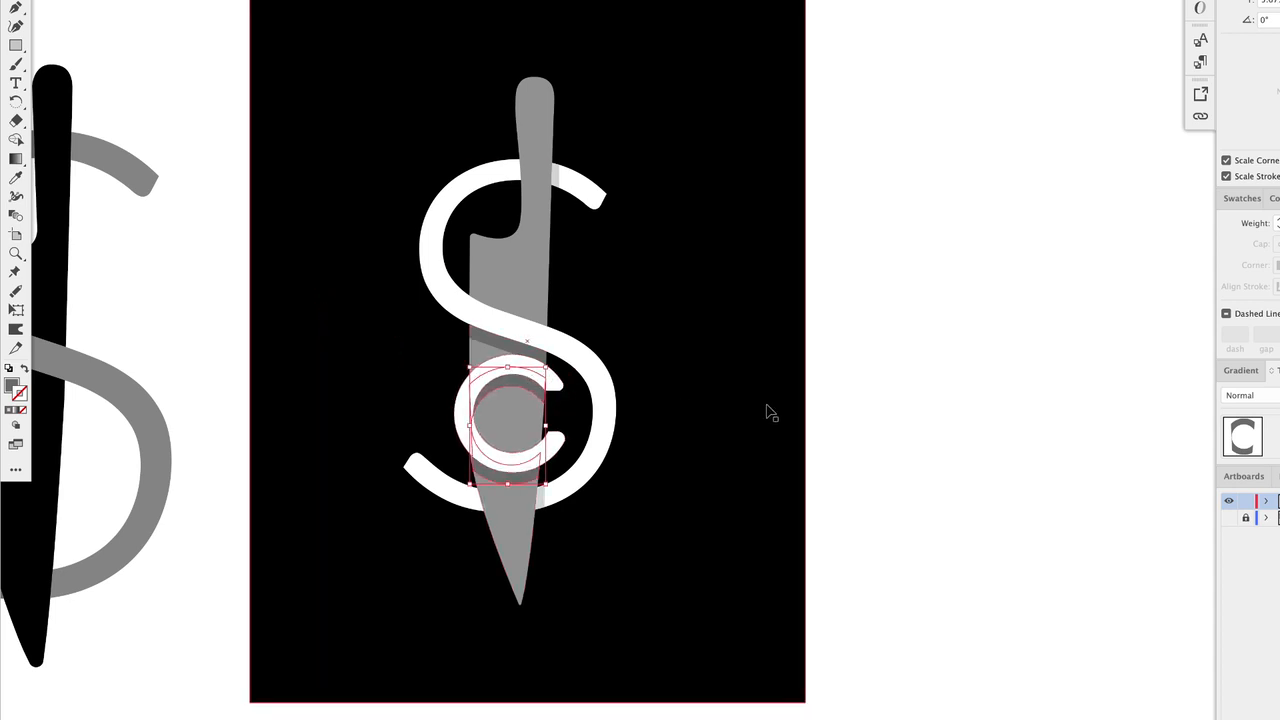
{"action": "left_click", "coordinate": [811, 510]}
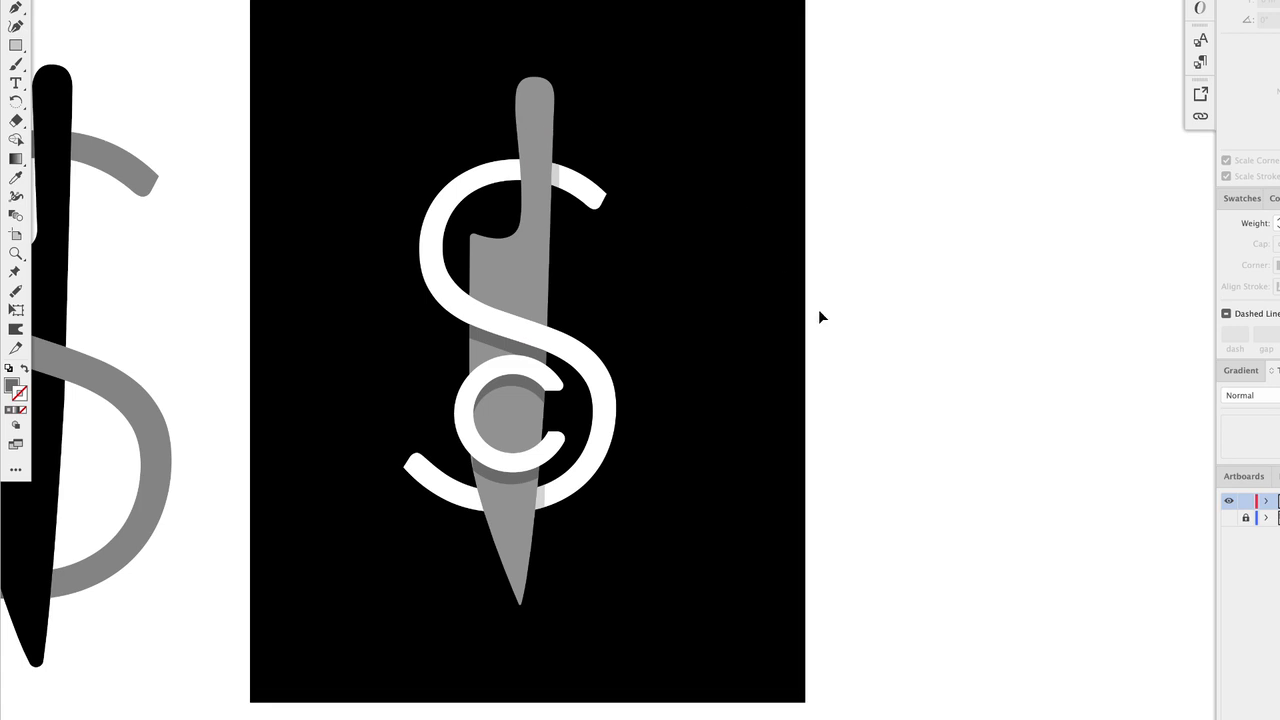
Step: Examine the three S-and-knife logo concepts side by side, including the one on the black background
{"action": "scroll", "coordinate": [649, 372], "scroll_direction": "down", "scroll_amount": 2}
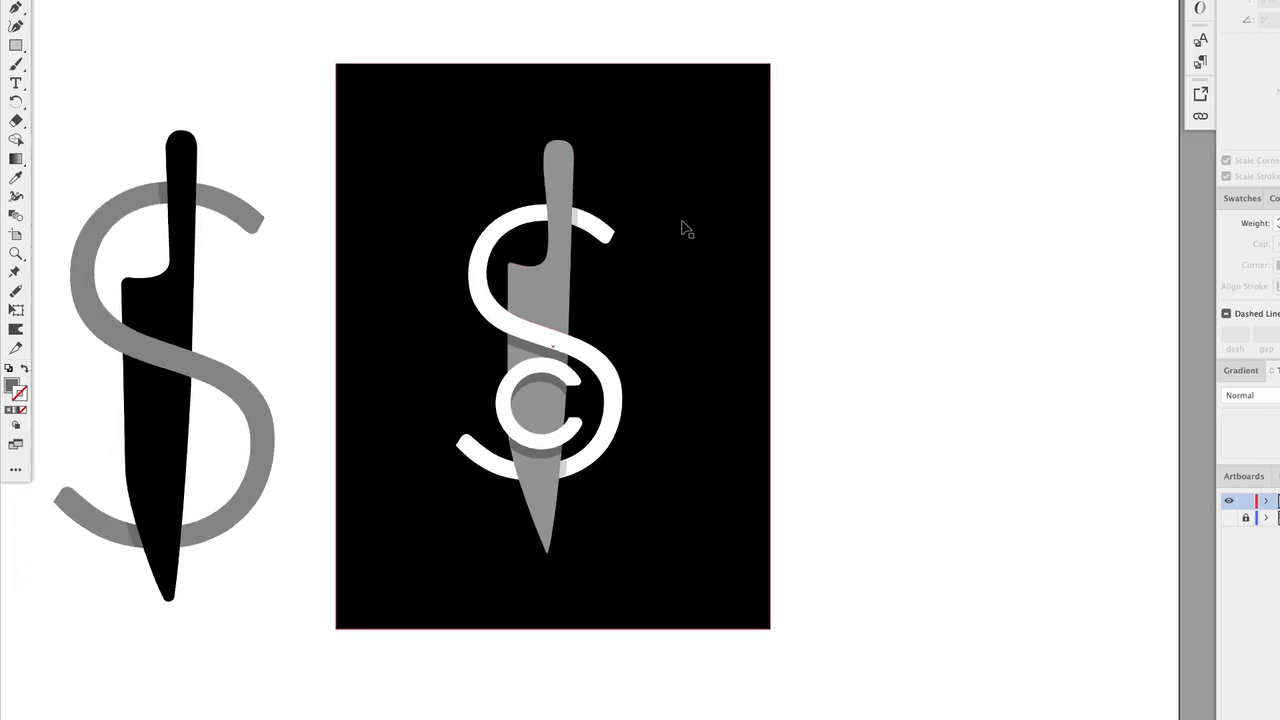
{"action": "scroll", "coordinate": [676, 292], "scroll_direction": "left", "scroll_amount": 2}
{"action": "scroll", "coordinate": [349, 405], "scroll_direction": "down", "scroll_amount": 2}
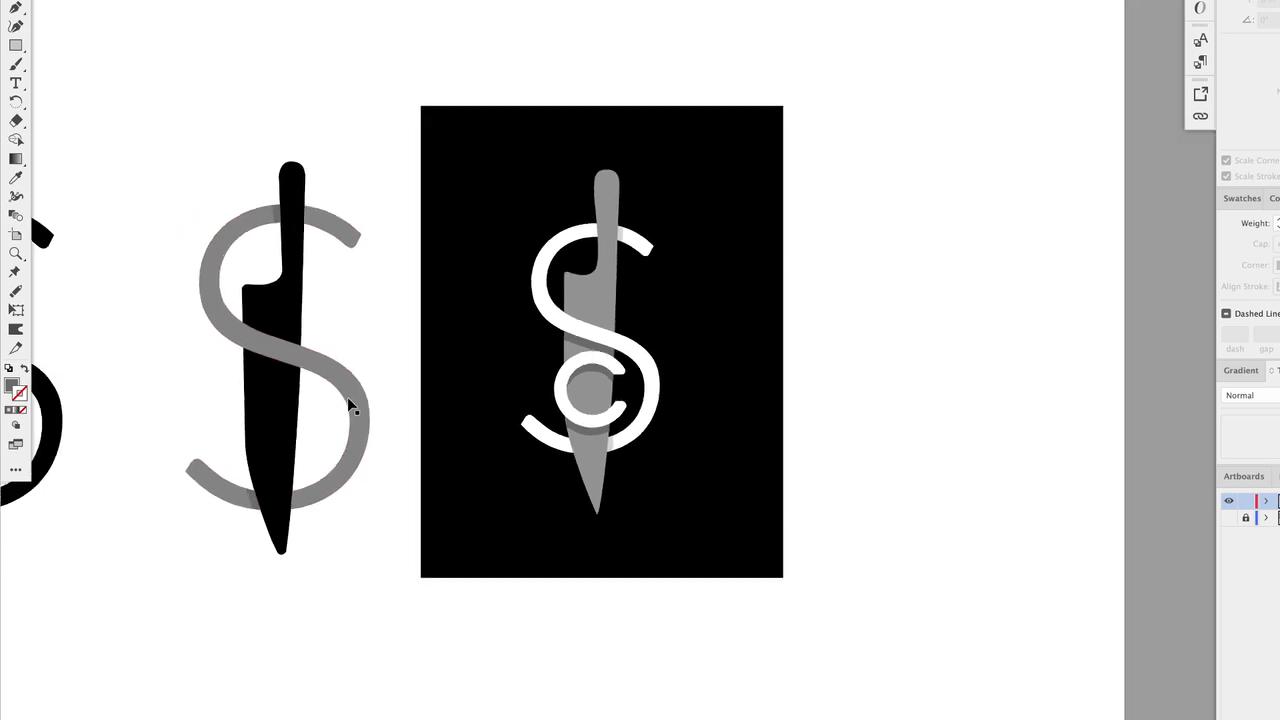
{"action": "scroll", "coordinate": [349, 400], "scroll_direction": "left", "scroll_amount": 3}
{"action": "scroll", "coordinate": [349, 405], "scroll_direction": "left", "scroll_amount": 2}
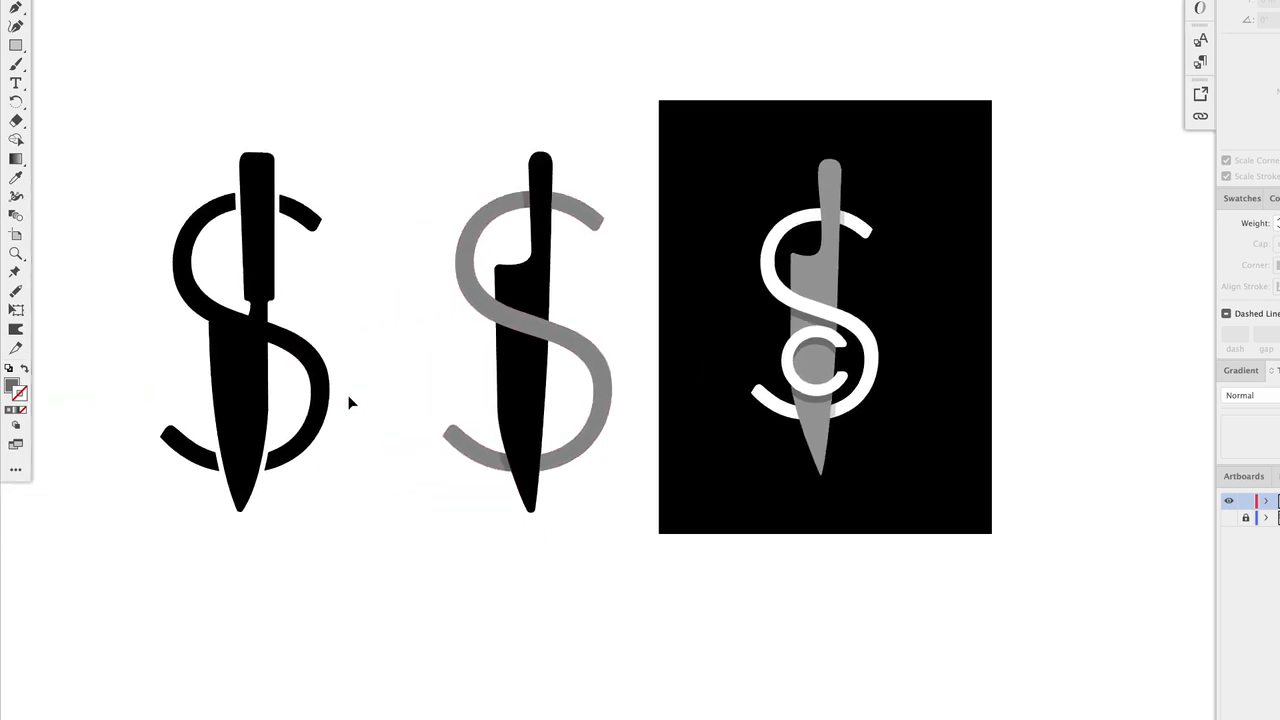
{"action": "scroll", "coordinate": [349, 402], "scroll_direction": "right", "scroll_amount": 4}
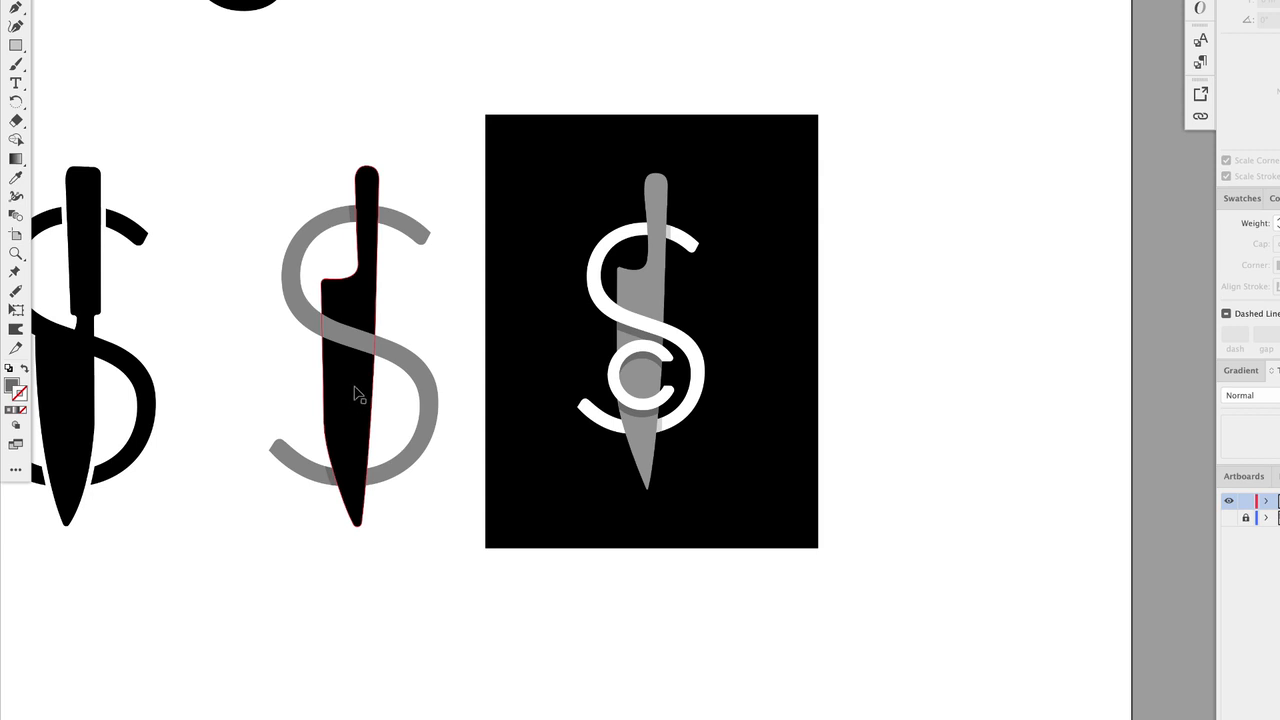
{"action": "scroll", "coordinate": [357, 392], "scroll_direction": "down", "scroll_amount": 3}
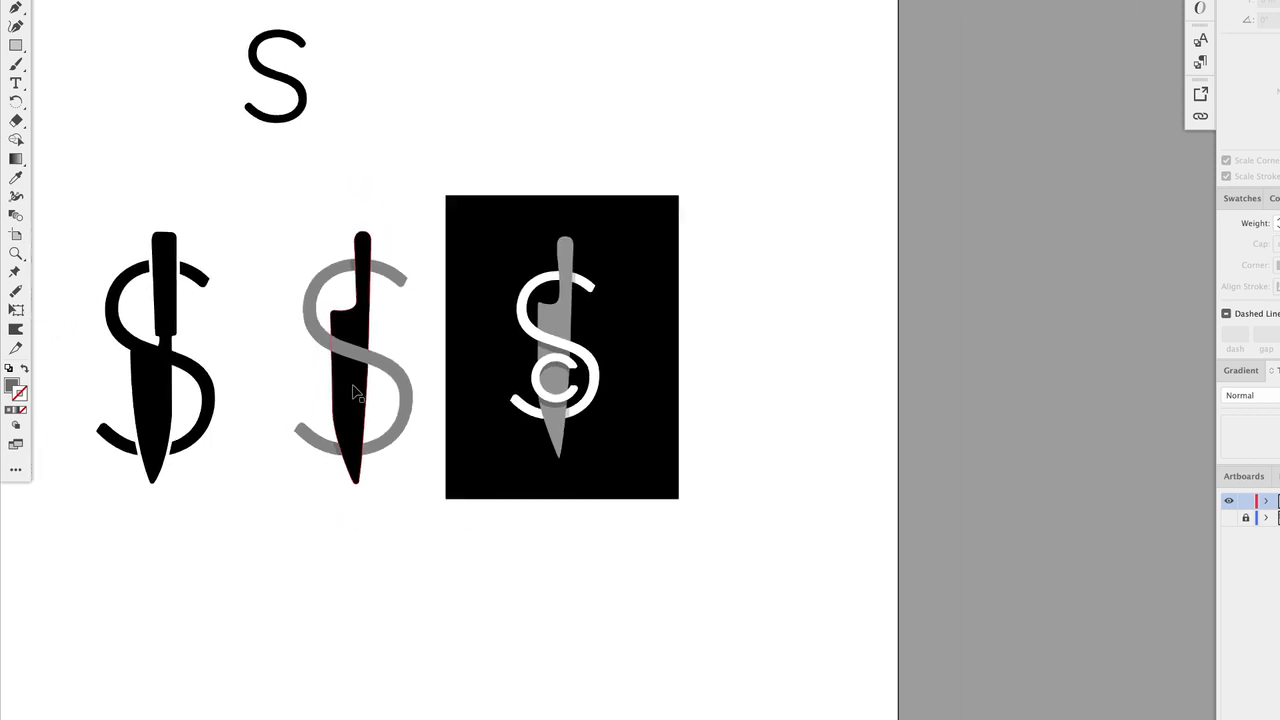
{"action": "scroll", "coordinate": [355, 393], "scroll_direction": "left", "scroll_amount": 3}
{"action": "scroll", "coordinate": [355, 392], "scroll_direction": "left", "scroll_amount": 2}
{"action": "scroll", "coordinate": [355, 392], "scroll_direction": "down", "scroll_amount": 4}
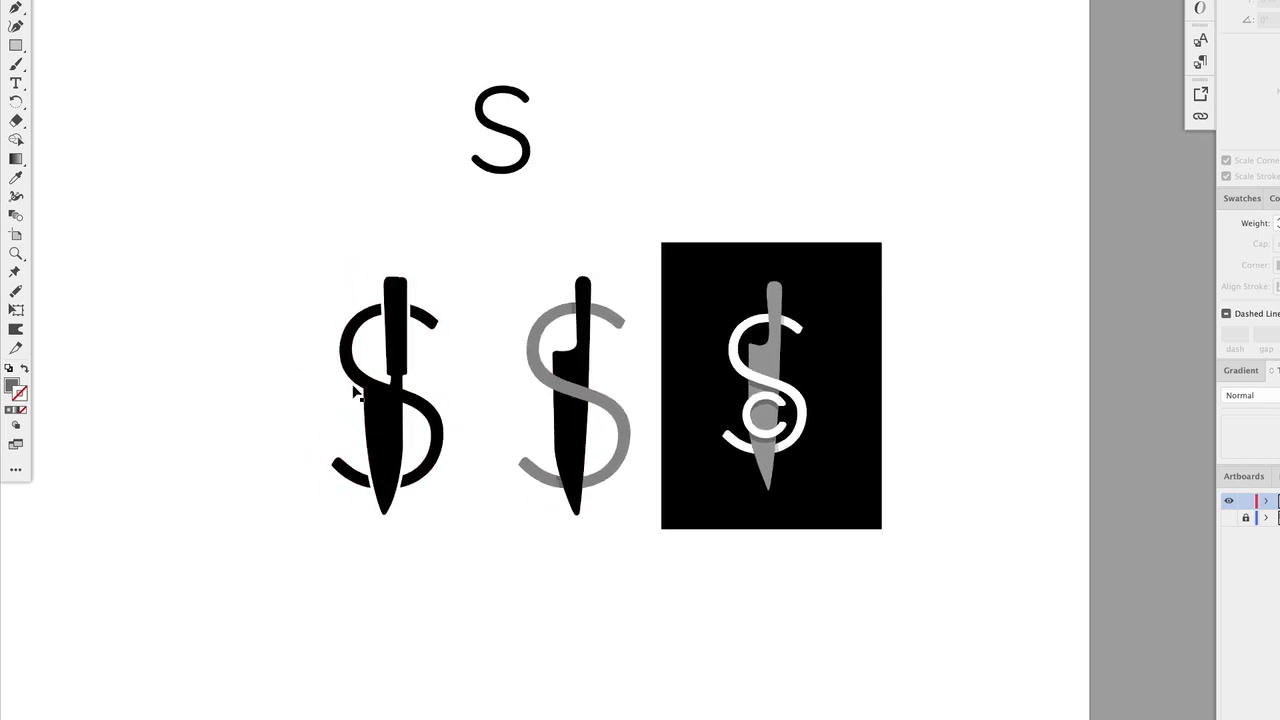
Step: Rearrange the logo concepts in a row along the artboard's upper edge and clear away the standalone S
{"action": "scroll", "coordinate": [365, 320], "scroll_direction": "up", "scroll_amount": 2}
{"action": "scroll", "coordinate": [376, 250], "scroll_direction": "left", "scroll_amount": 3}
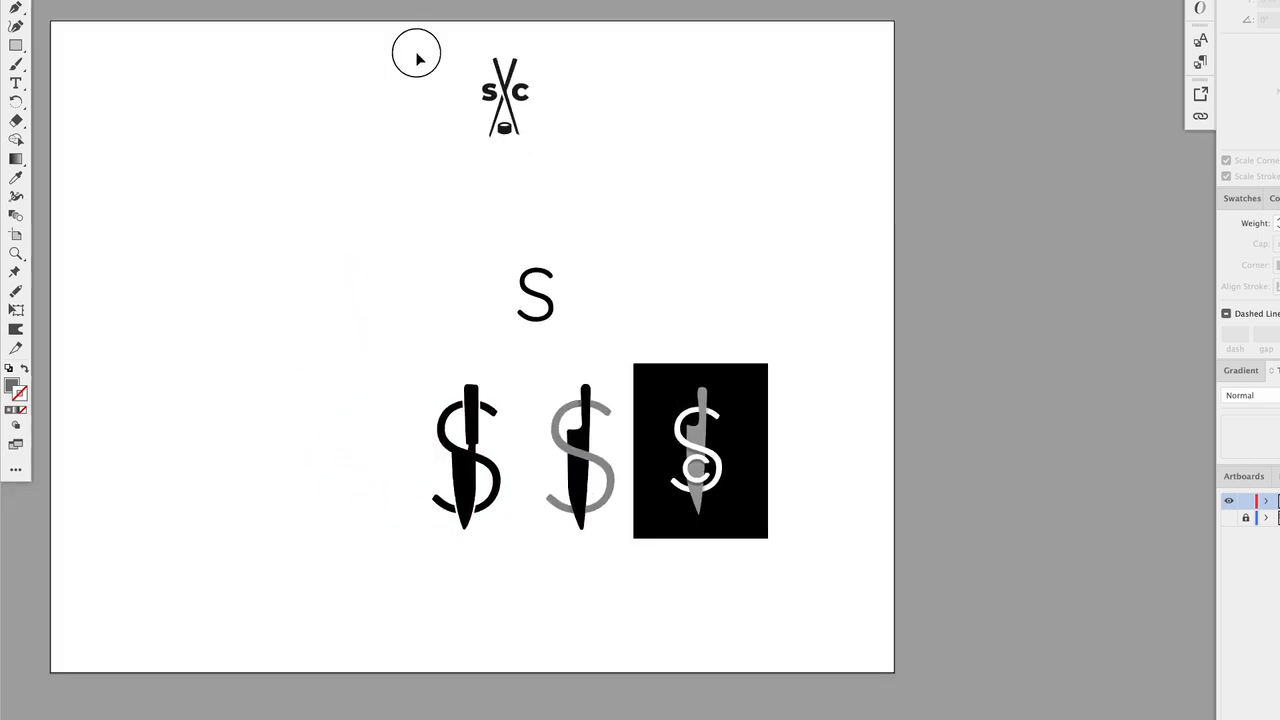
{"action": "left_click_drag", "start_coordinate": [416, 57], "coordinate": [303, 510]}
{"action": "left_click", "coordinate": [537, 300]}
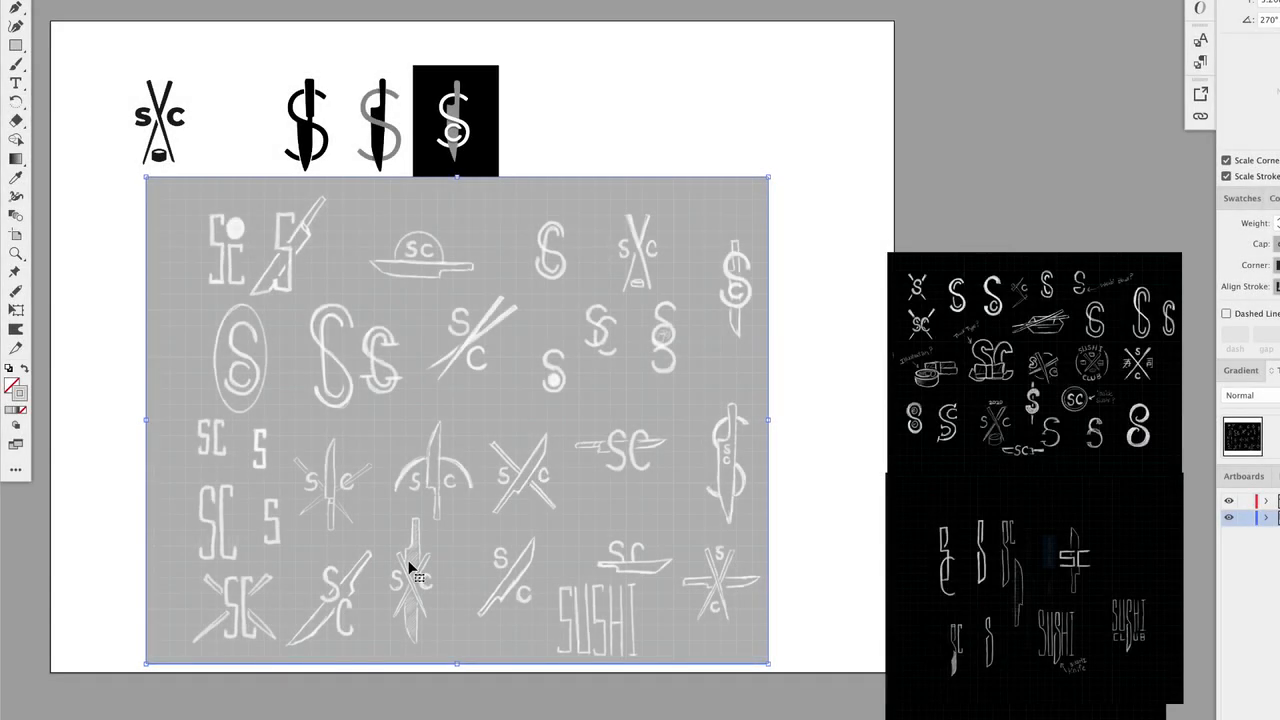
Step: Copy the black knife from the grey S concept and place the duplicate over the knife-and-crossed-chopsticks sketch in the bottom row
{"action": "scroll", "coordinate": [408, 568], "scroll_direction": "down", "scroll_amount": 2}
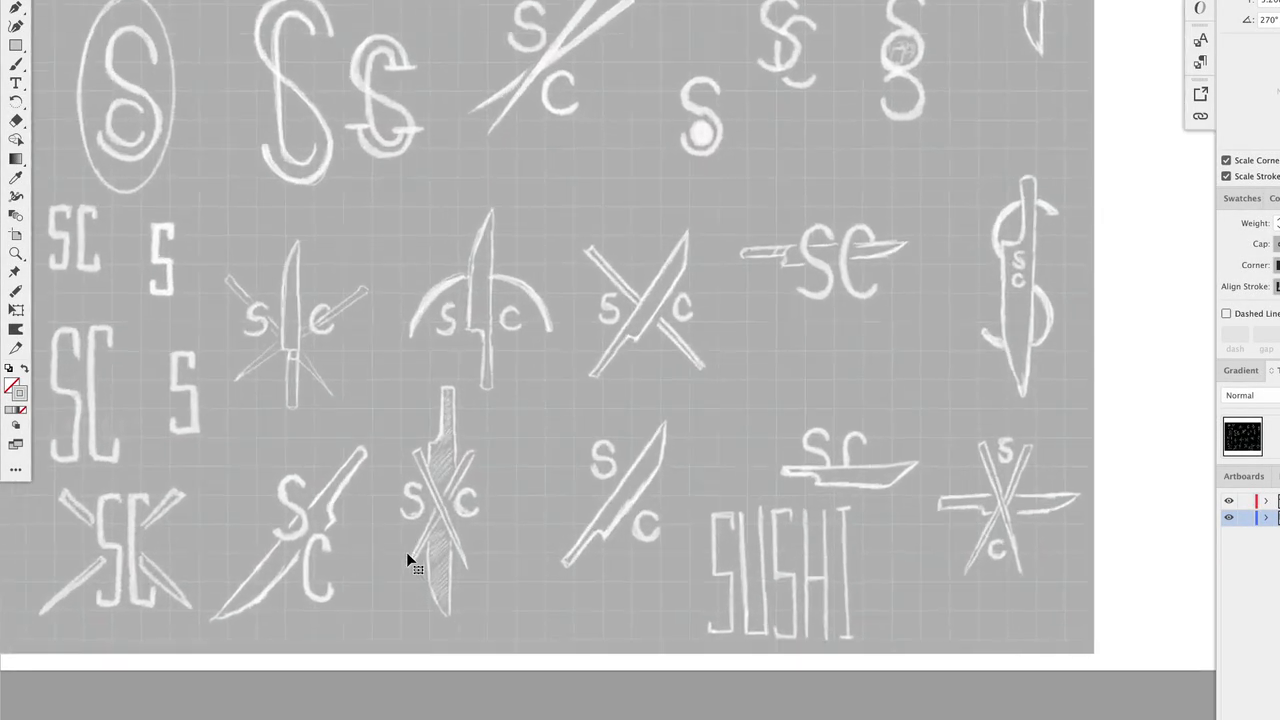
{"action": "scroll", "coordinate": [406, 552], "scroll_direction": "up", "scroll_amount": 2}
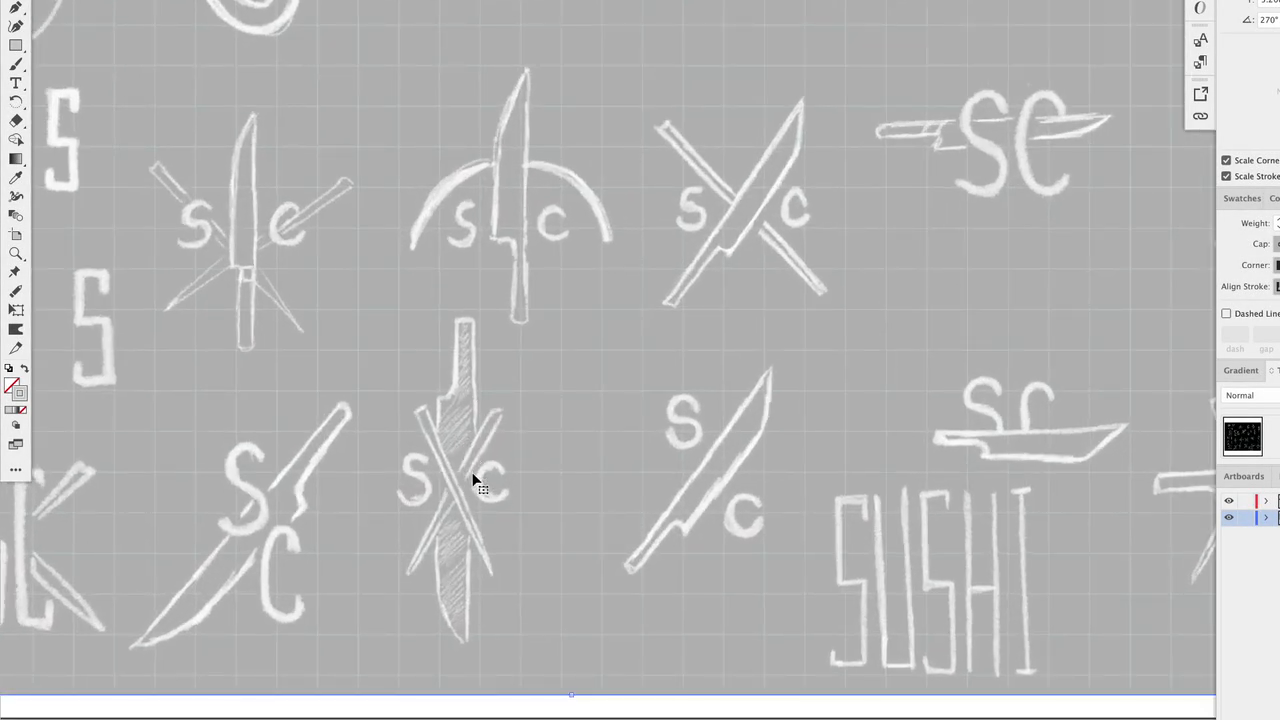
{"action": "scroll", "coordinate": [478, 482], "scroll_direction": "down", "scroll_amount": 3}
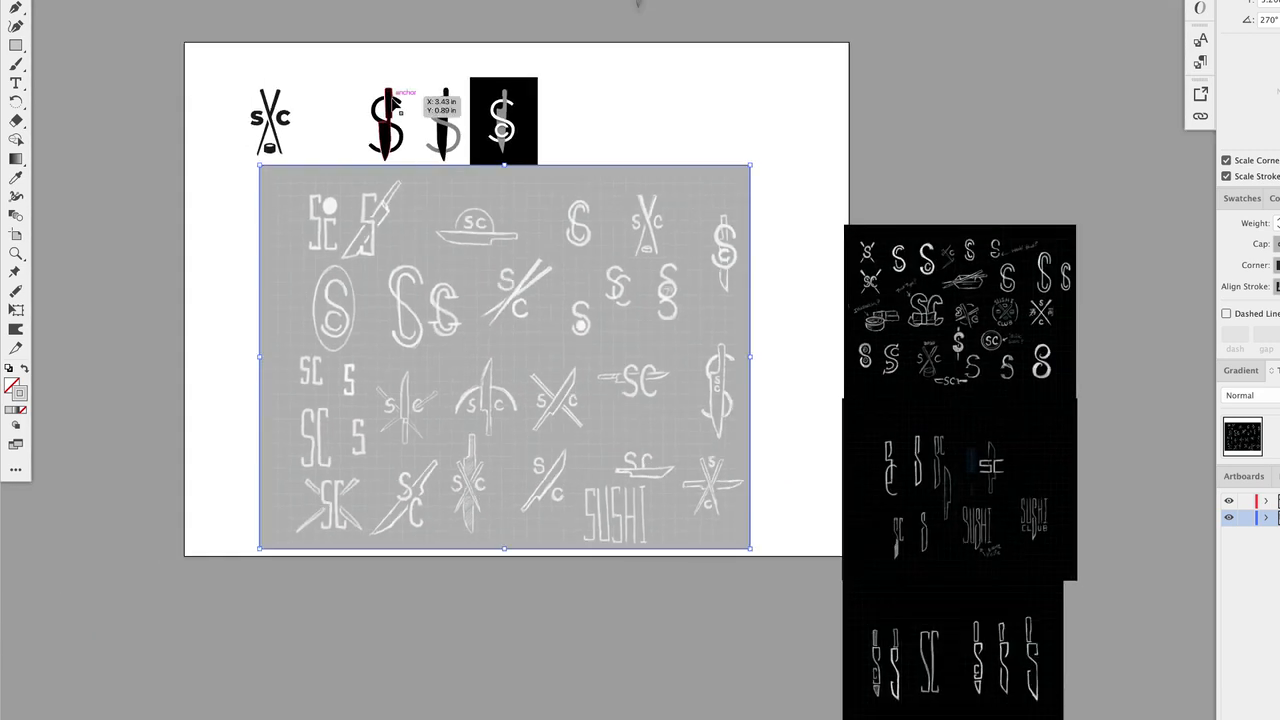
{"action": "left_click_drag", "start_coordinate": [395, 105], "coordinate": [396, 106]}
{"action": "left_click", "coordinate": [444, 120]}
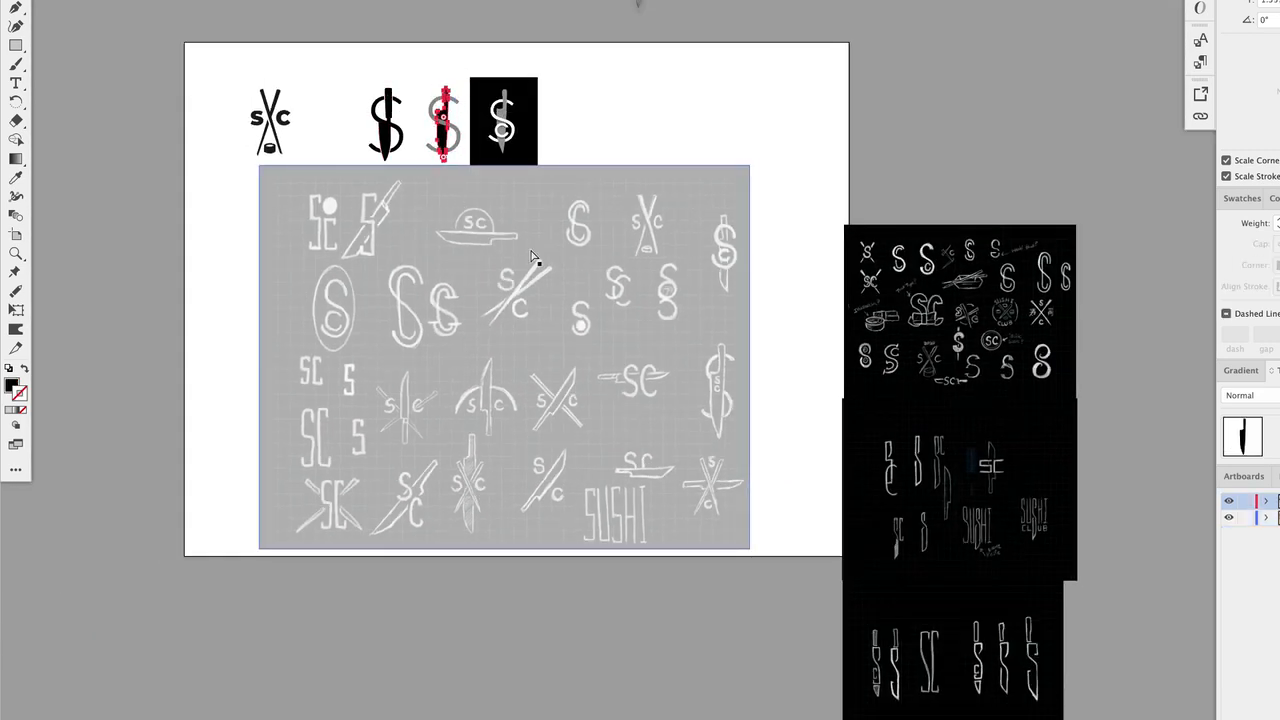
{"action": "key", "text": "ctrl+v"}
{"action": "mouse_move", "coordinate": [708, 350]}
{"action": "left_mouse_down"}
{"action": "mouse_move", "coordinate": [491, 449]}
{"action": "mouse_move", "coordinate": [469, 486]}
{"action": "mouse_move", "coordinate": [486, 421]}
{"action": "left_mouse_up"}
{"action": "scroll", "coordinate": [481, 467], "scroll_direction": "up", "scroll_amount": 5}
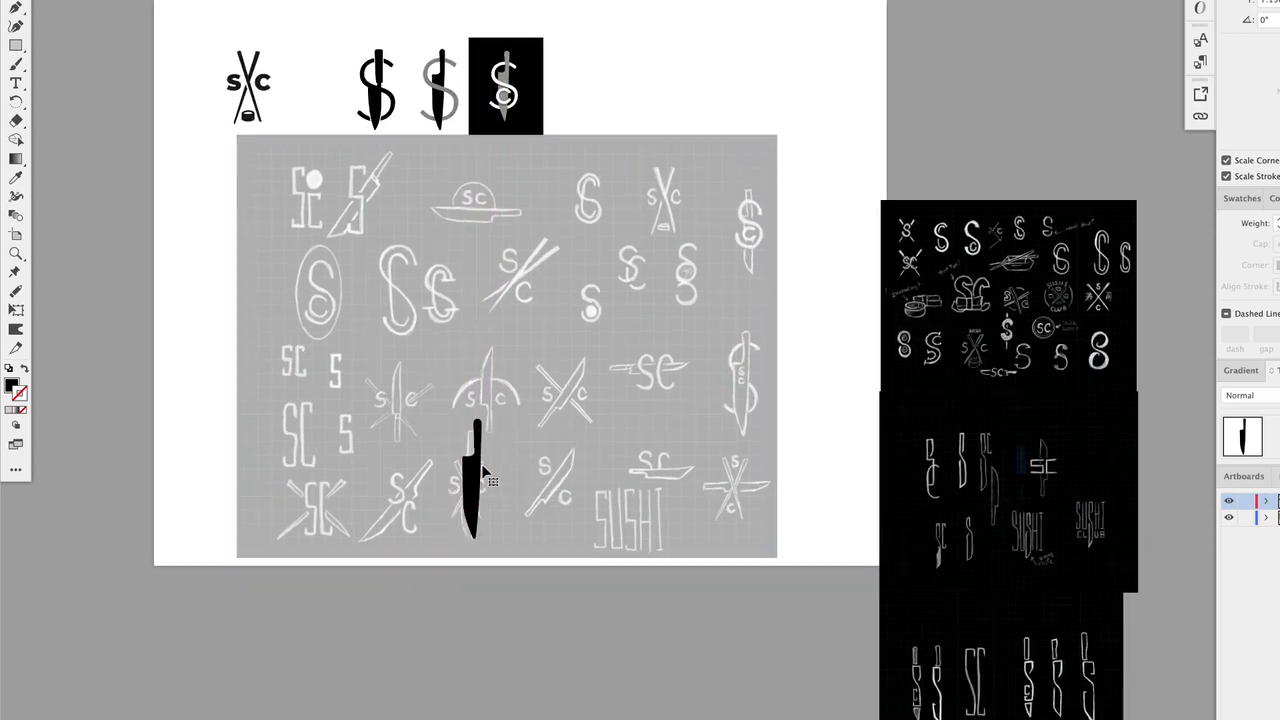
{"action": "left_click_drag", "start_coordinate": [478, 483], "coordinate": [461, 509]}
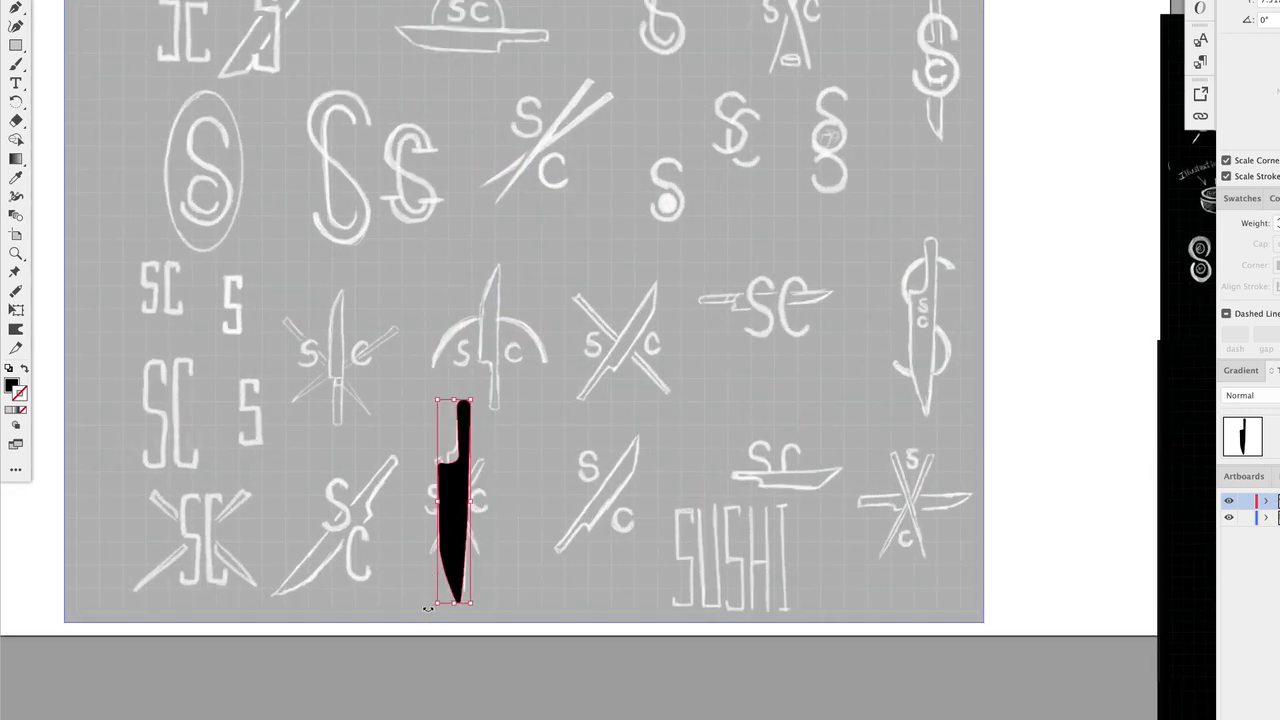
Step: Scale the duplicated knife down and align it with the sketched knife
{"action": "left_click_drag", "start_coordinate": [436, 604], "coordinate": [447, 590]}
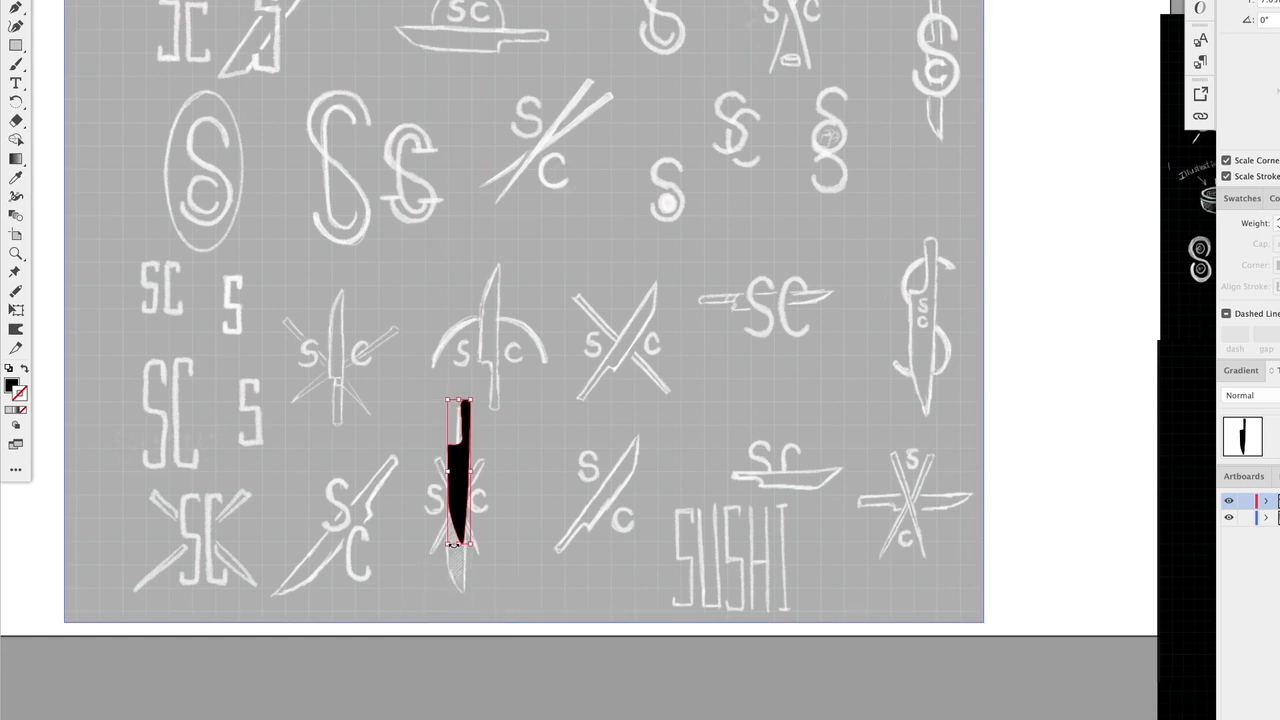
{"action": "left_click_drag", "start_coordinate": [453, 544], "coordinate": [448, 582]}
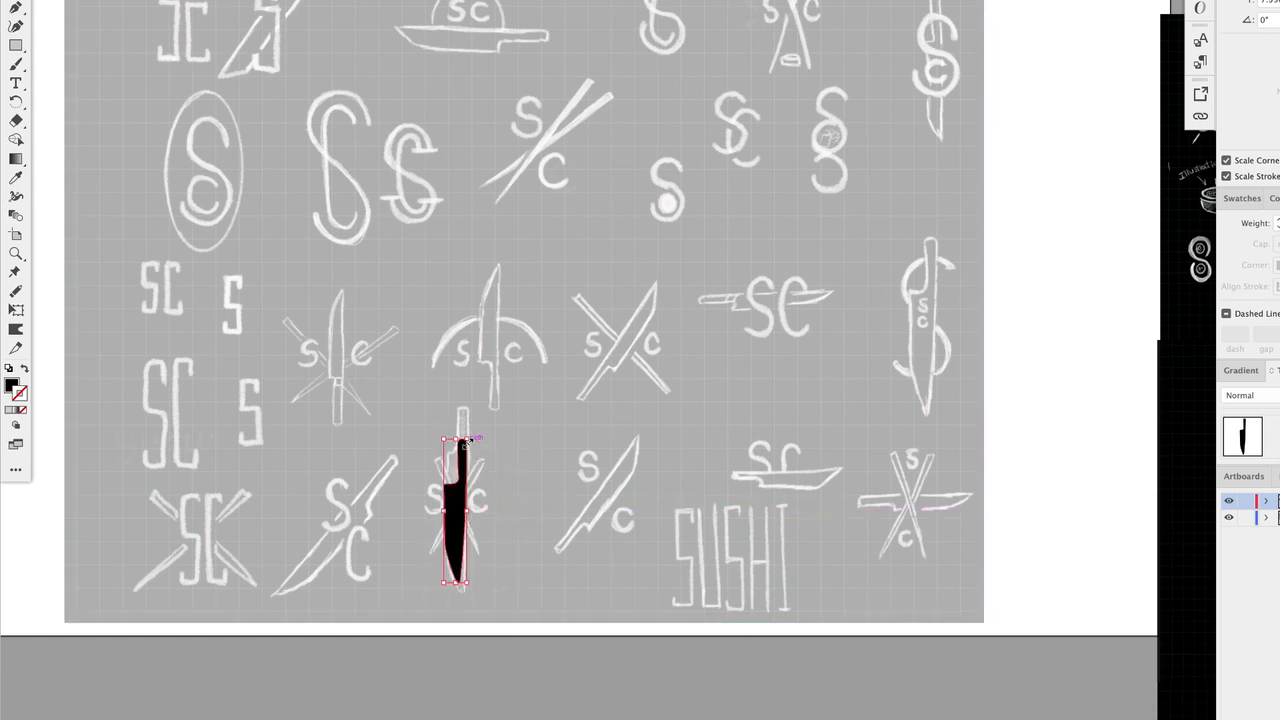
{"action": "left_click_drag", "start_coordinate": [467, 441], "coordinate": [473, 416]}
{"action": "left_click", "coordinate": [548, 427]}
Step: Duplicate the two crossed chopsticks from the S C sushi roll logo
{"action": "scroll", "coordinate": [547, 422], "scroll_direction": "up", "scroll_amount": 4}
{"action": "scroll", "coordinate": [547, 422], "scroll_direction": "left", "scroll_amount": 3}
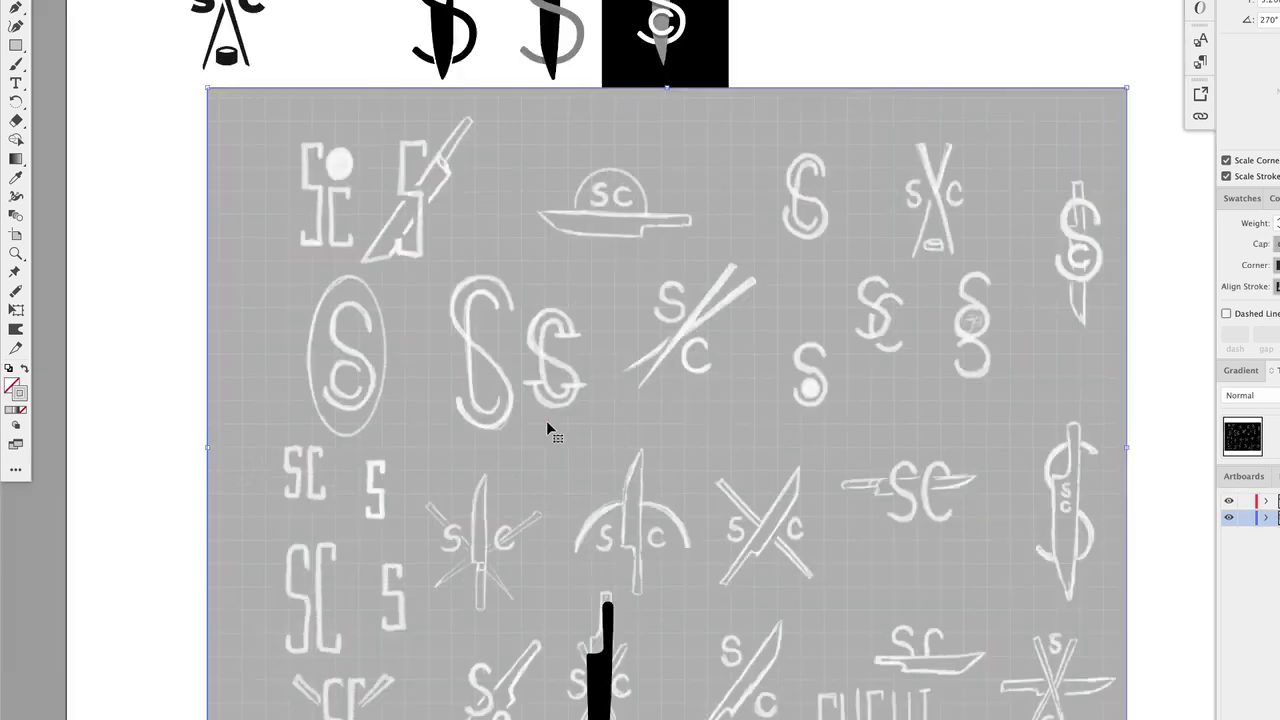
{"action": "scroll", "coordinate": [548, 431], "scroll_direction": "up", "scroll_amount": 2}
{"action": "scroll", "coordinate": [548, 431], "scroll_direction": "left", "scroll_amount": 1}
{"action": "left_click", "coordinate": [257, 63]}
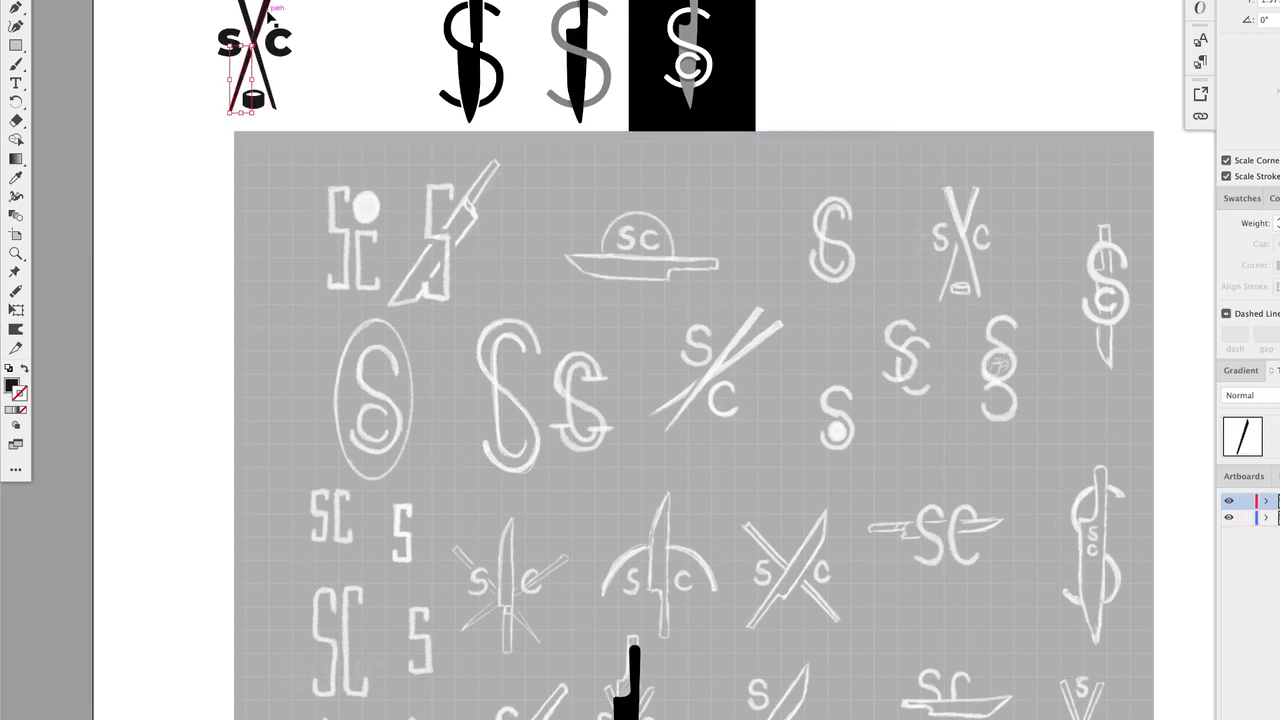
{"action": "left_click", "coordinate": [246, 12], "text": "shift"}
{"action": "key", "text": "super+c"}
{"action": "key", "text": "super+v"}
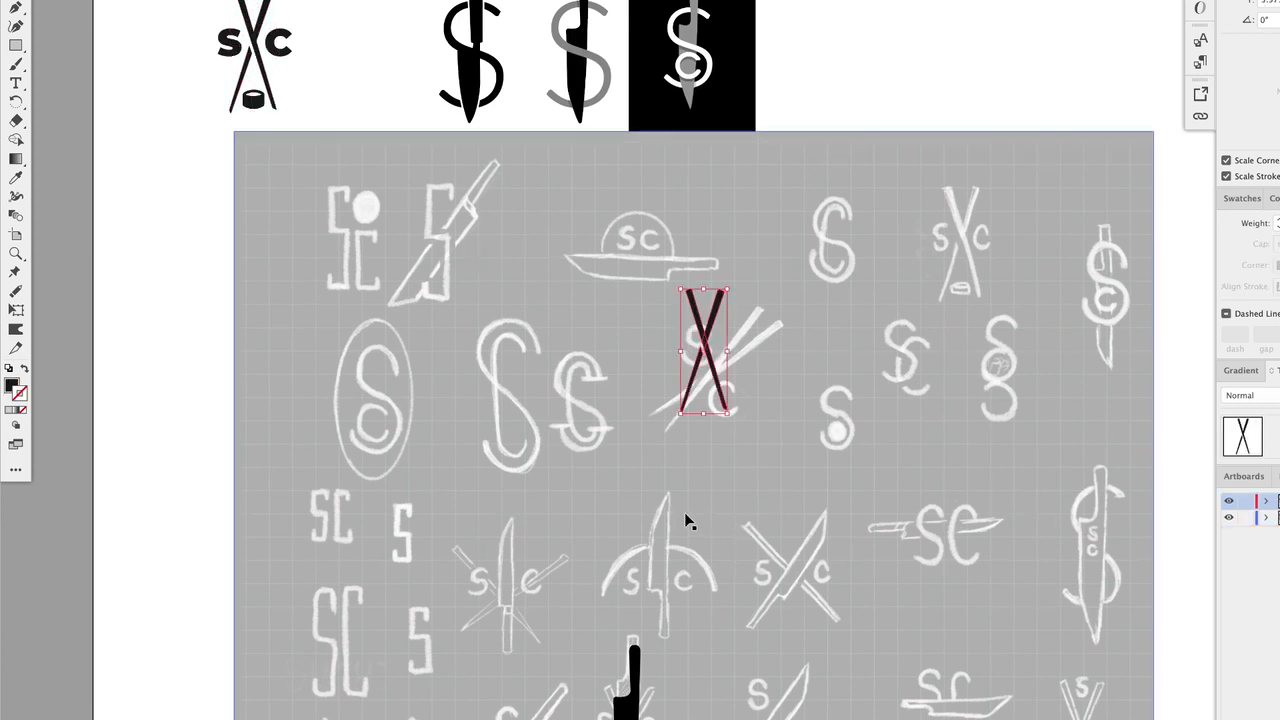
Step: Move the crossed chopsticks copy onto the black knife over the bottom-row sketch
{"action": "scroll", "coordinate": [690, 512], "scroll_direction": "down", "scroll_amount": 2}
{"action": "scroll", "coordinate": [690, 512], "scroll_direction": "right", "scroll_amount": 1}
{"action": "scroll", "coordinate": [690, 480], "scroll_direction": "down", "scroll_amount": 3}
{"action": "scroll", "coordinate": [690, 480], "scroll_direction": "right", "scroll_amount": 1}
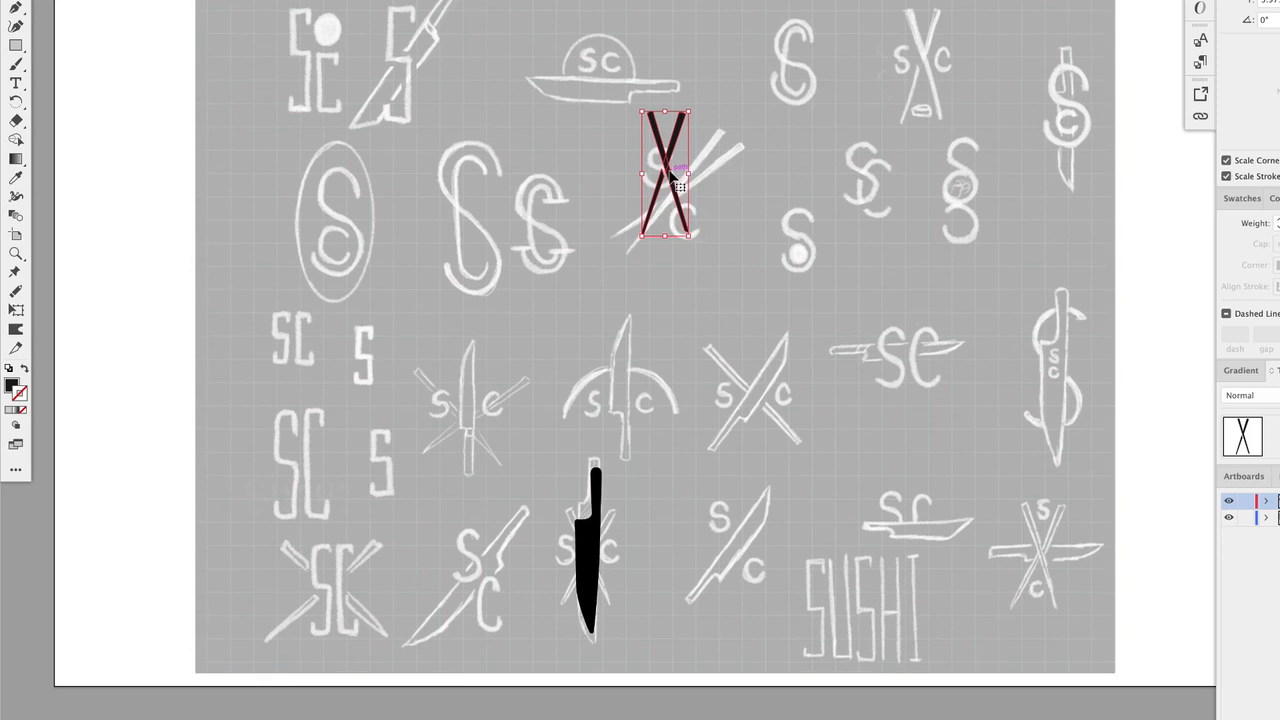
{"action": "left_click_drag", "start_coordinate": [668, 210], "coordinate": [598, 491]}
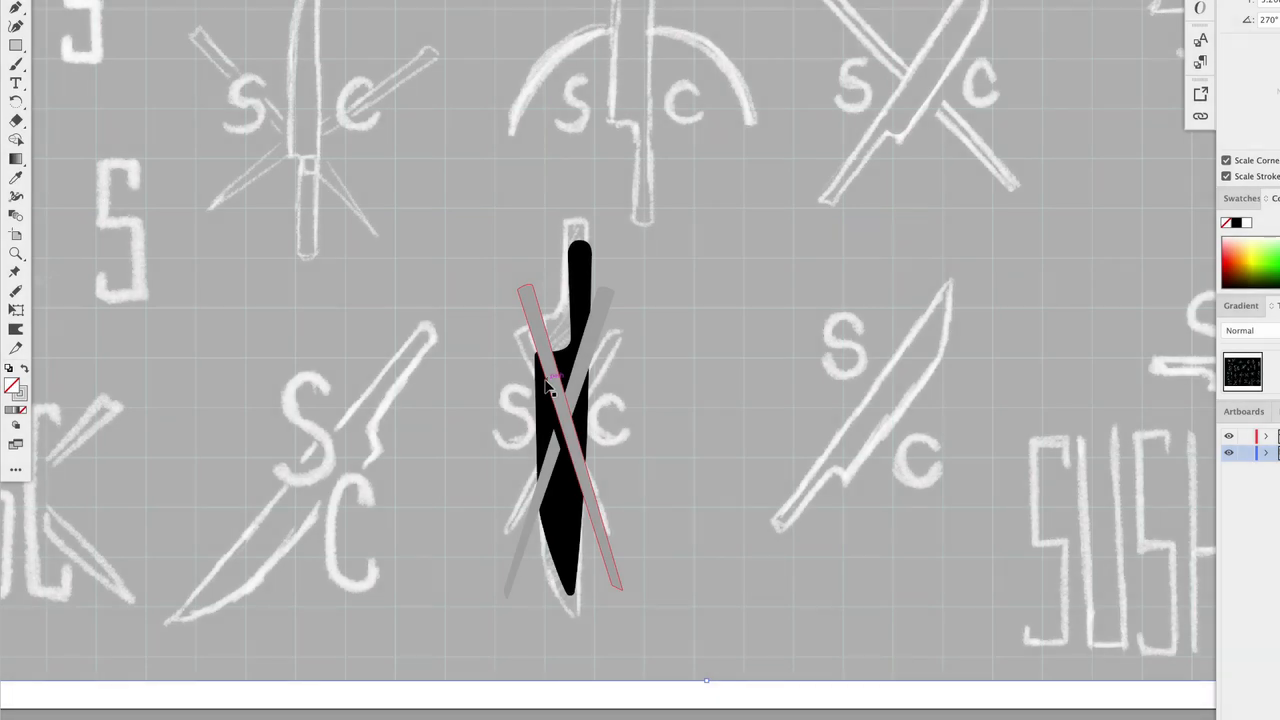
Step: Add copies of the bold S and C from the chopsticks logo on either side of the knife
{"action": "scroll", "coordinate": [546, 380], "scroll_direction": "down", "scroll_amount": 4}
{"action": "scroll", "coordinate": [544, 376], "scroll_direction": "up", "scroll_amount": 5}
{"action": "scroll", "coordinate": [544, 376], "scroll_direction": "left", "scroll_amount": 2}
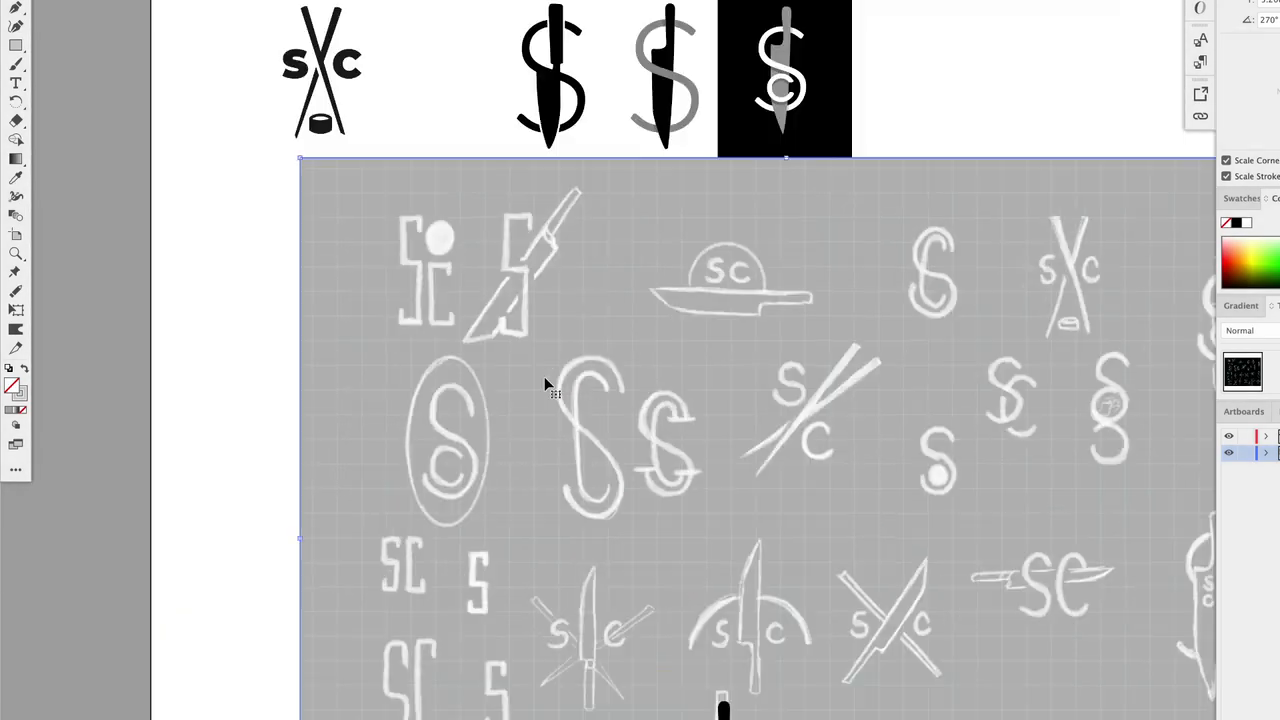
{"action": "scroll", "coordinate": [544, 376], "scroll_direction": "down", "scroll_amount": 3}
{"action": "left_click", "coordinate": [420, 208]}
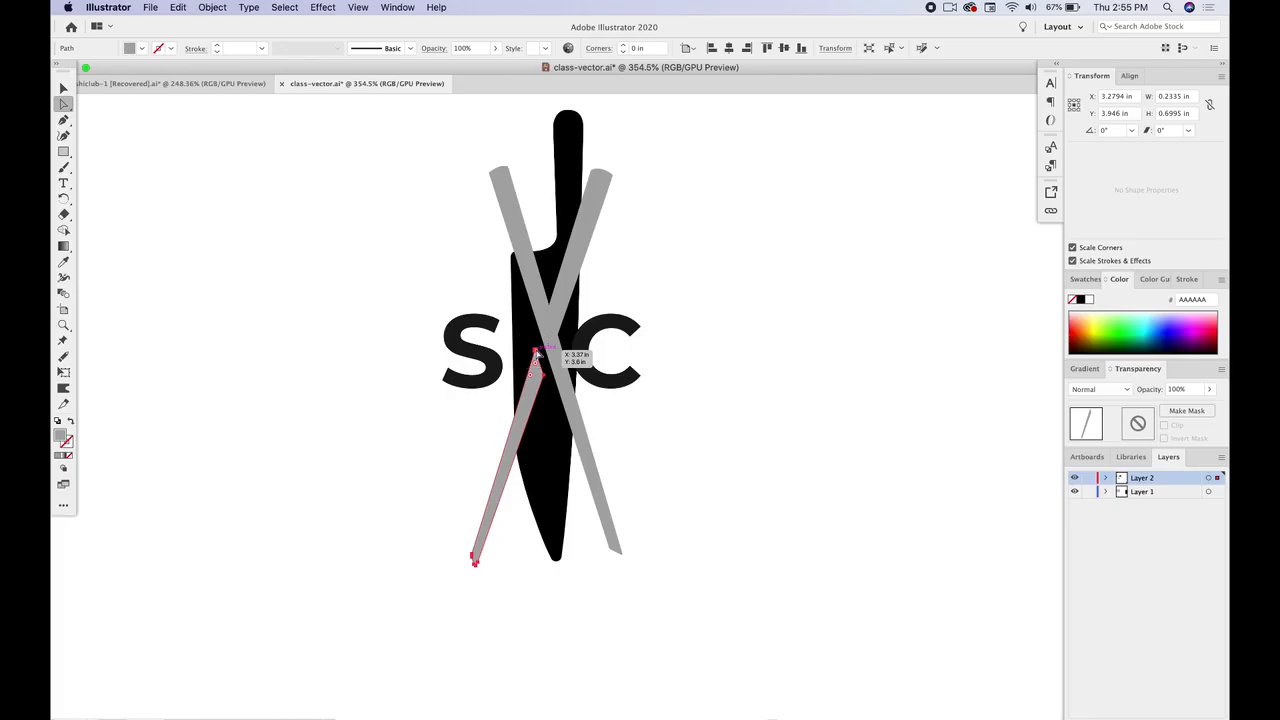
Step: Extend the upper end of the lower chopstick segment to close the gap at the crossing
{"action": "mouse_move", "coordinate": [540, 354]}
{"action": "left_mouse_down"}
{"action": "mouse_move", "coordinate": [541, 335]}
{"action": "mouse_move", "coordinate": [550, 362]}
{"action": "mouse_move", "coordinate": [553, 352]}
{"action": "left_mouse_up"}
{"action": "left_click", "coordinate": [63, 88]}
{"action": "left_click", "coordinate": [463, 234]}
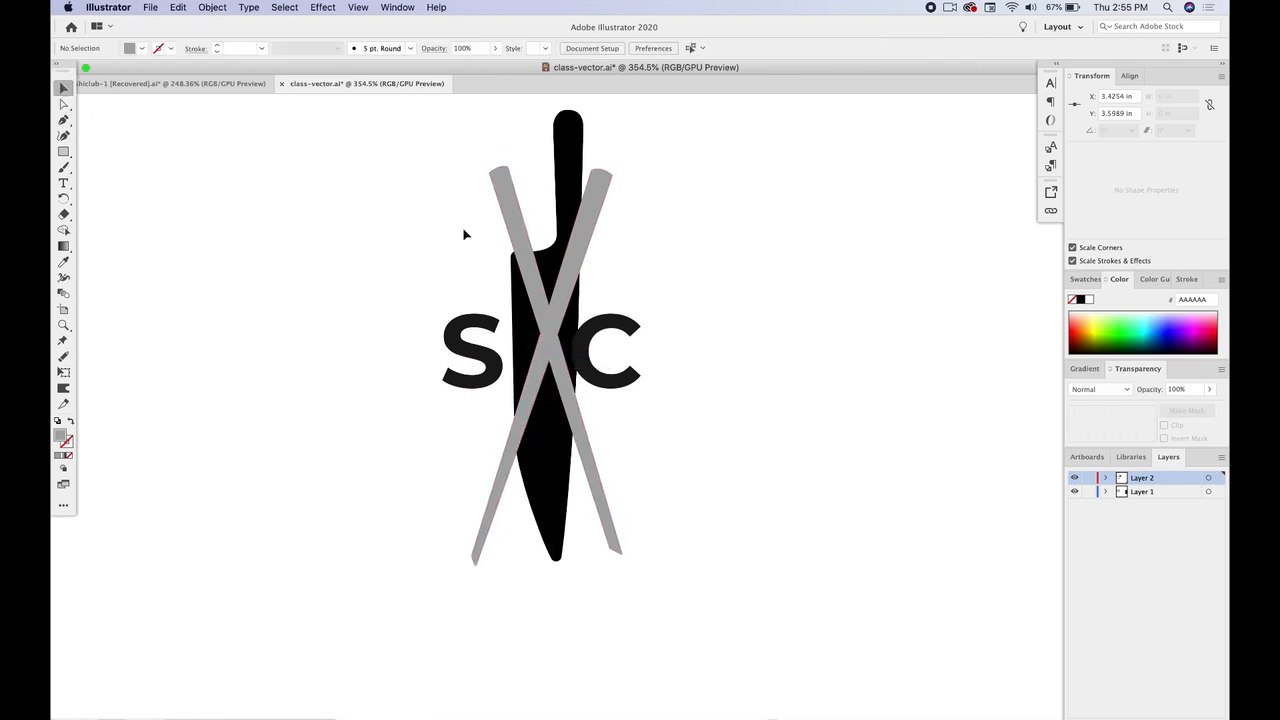
Step: Spread the S and C farther away from the knife and rotate the full-length chopstick counterclockwise to widen the cross
{"action": "left_click_drag", "start_coordinate": [620, 325], "coordinate": [647, 328]}
{"action": "left_click_drag", "start_coordinate": [472, 350], "coordinate": [459, 350]}
{"action": "left_click", "coordinate": [512, 213]}
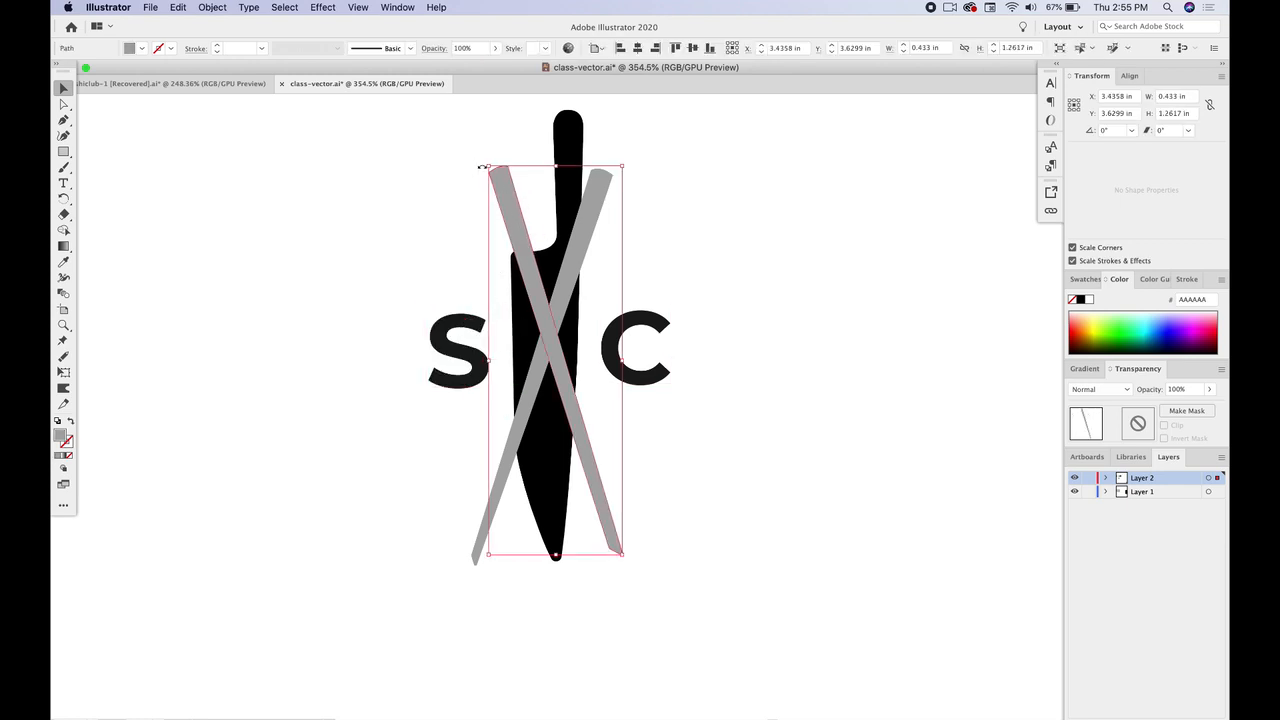
{"action": "mouse_move", "coordinate": [483, 165]}
{"action": "left_mouse_down"}
{"action": "mouse_move", "coordinate": [457, 177]}
{"action": "mouse_move", "coordinate": [470, 178]}
{"action": "left_mouse_up"}
Step: Group the two segments of the split chopstick and rotate it outward to mirror the other one
{"action": "left_click", "coordinate": [612, 172]}
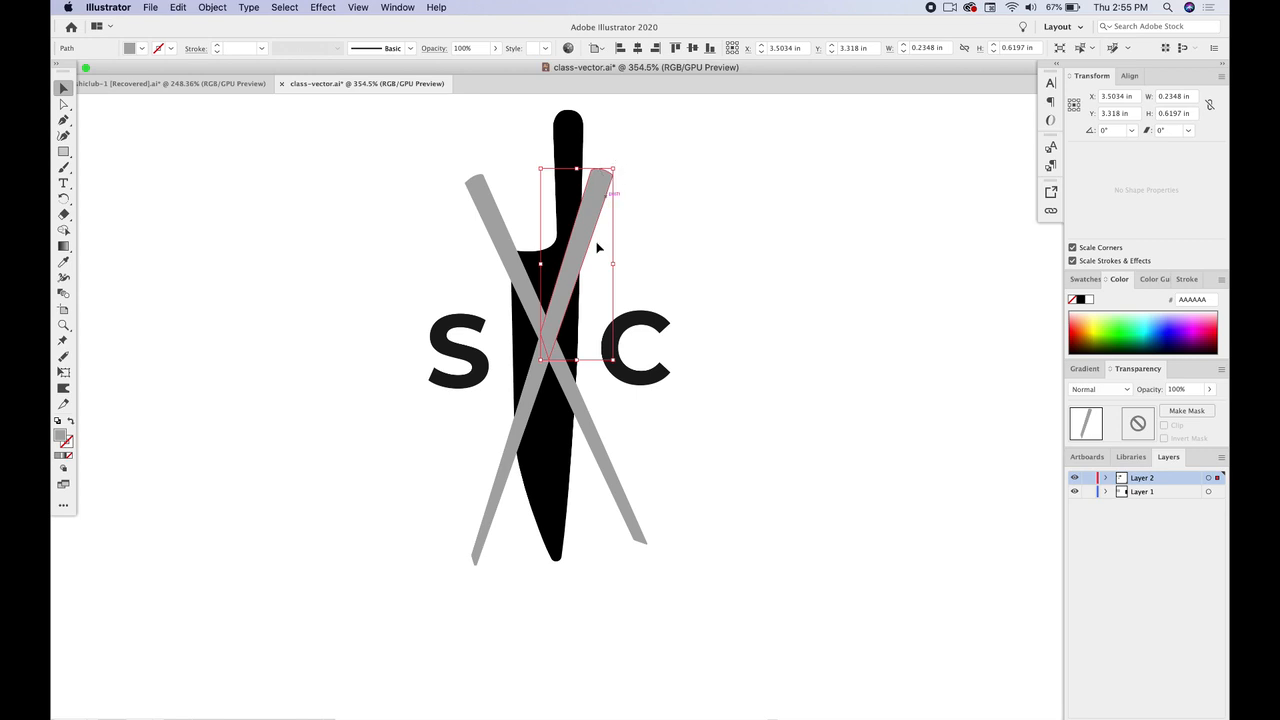
{"action": "left_click", "coordinate": [530, 400], "text": "shift"}
{"action": "right_click", "coordinate": [553, 316]}
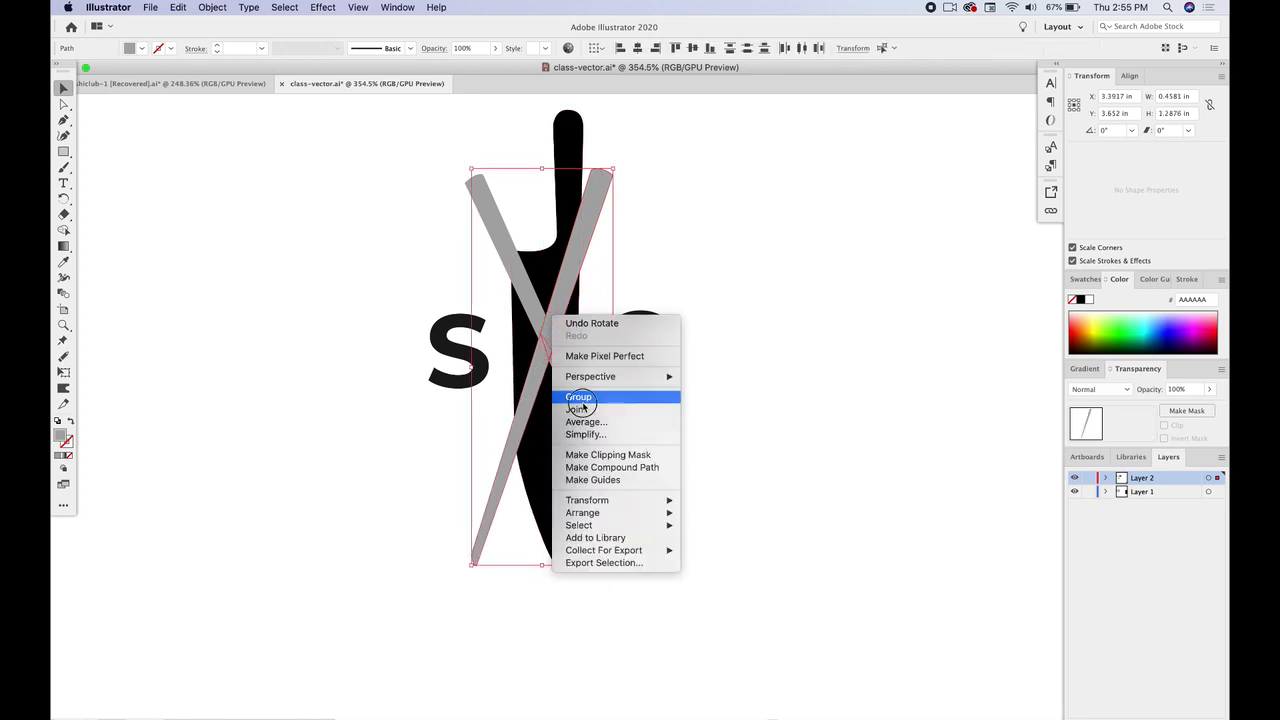
{"action": "left_click", "coordinate": [581, 400]}
Step: Select both chopsticks and nudge them horizontally to centre their crossing on the knife blade
{"action": "left_click", "coordinate": [565, 388]}
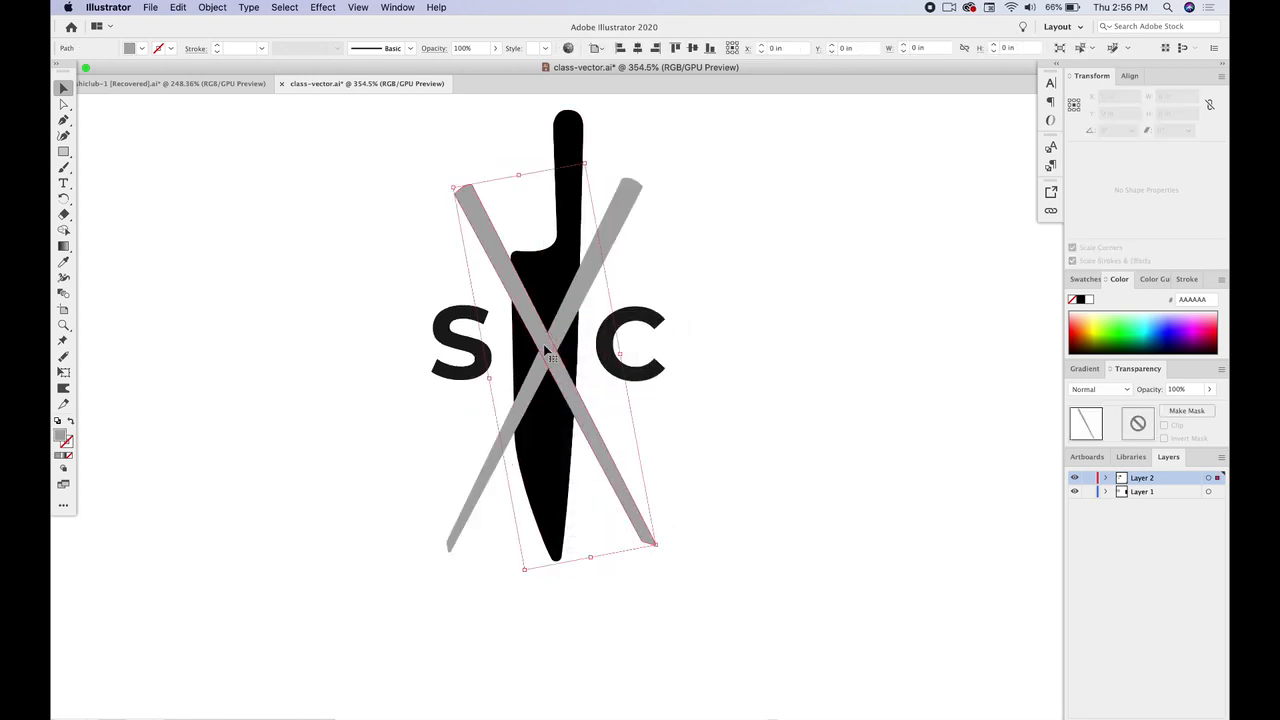
{"action": "left_click", "coordinate": [575, 294], "text": "shift"}
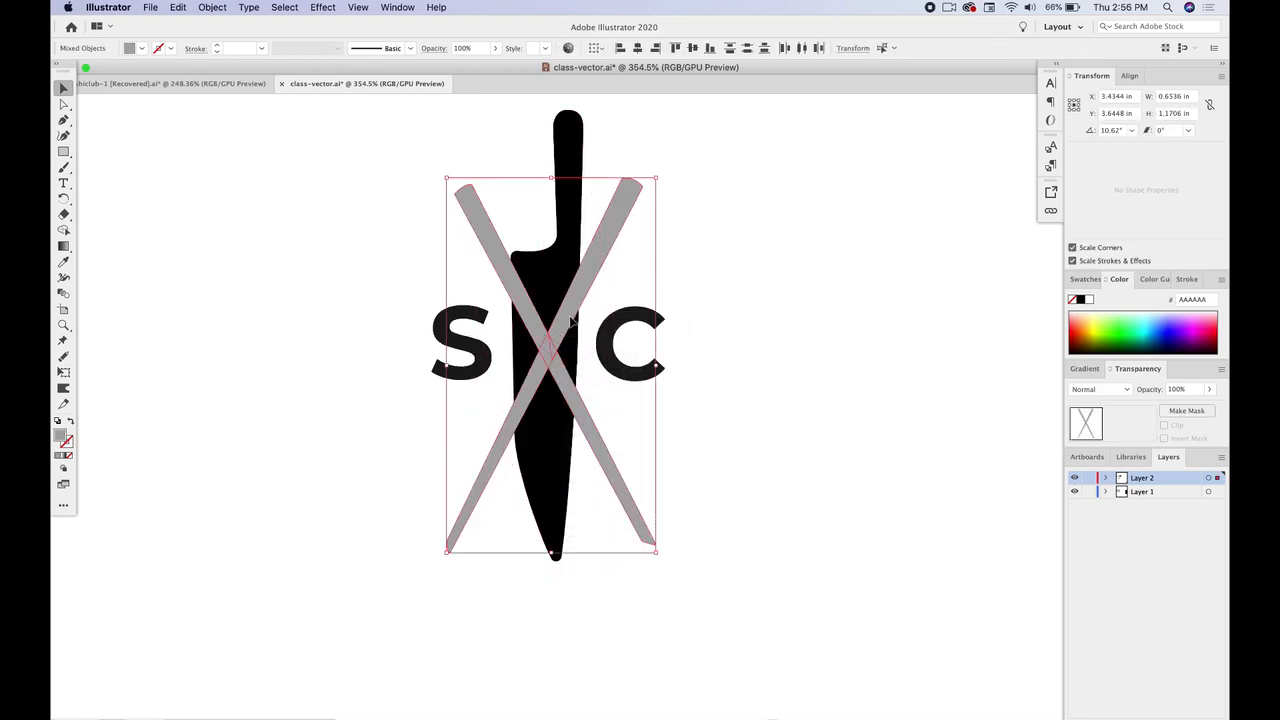
{"action": "left_click_drag", "start_coordinate": [569, 320], "coordinate": [566, 322]}
{"action": "key", "text": "Right"}
{"action": "key", "text": "Right"}
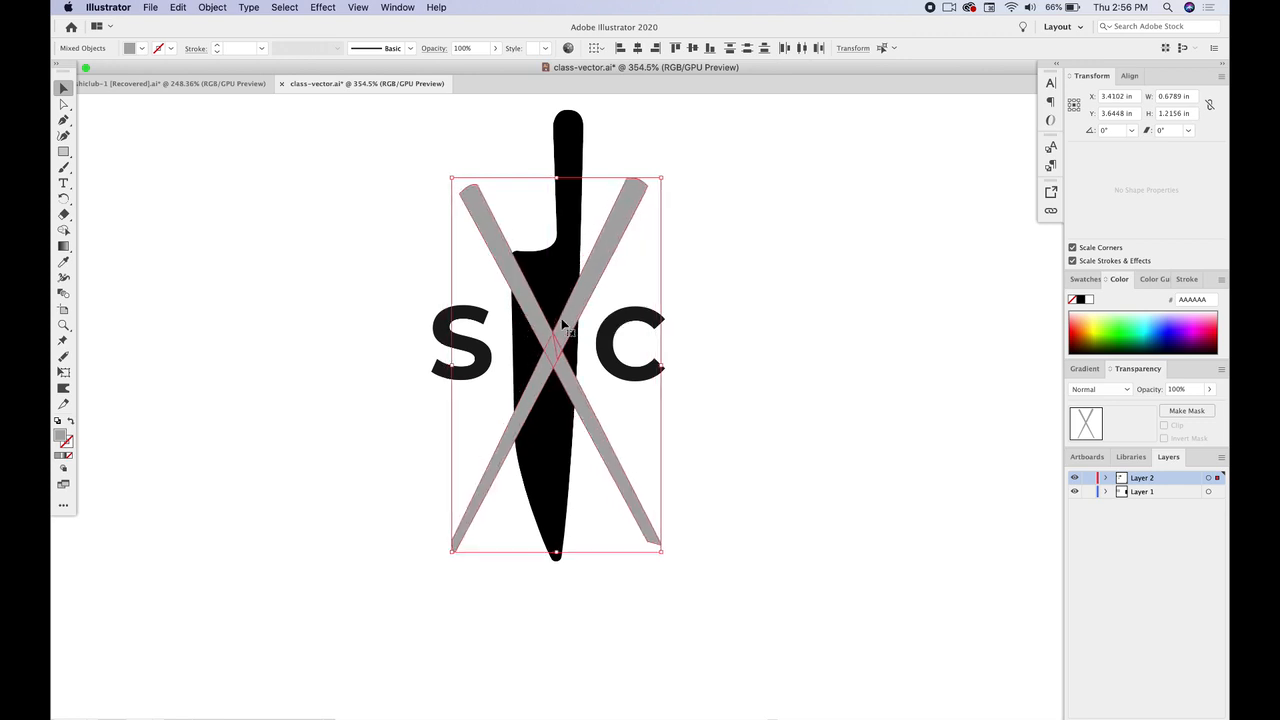
{"action": "key", "text": "Left"}
{"action": "key", "text": "Left"}
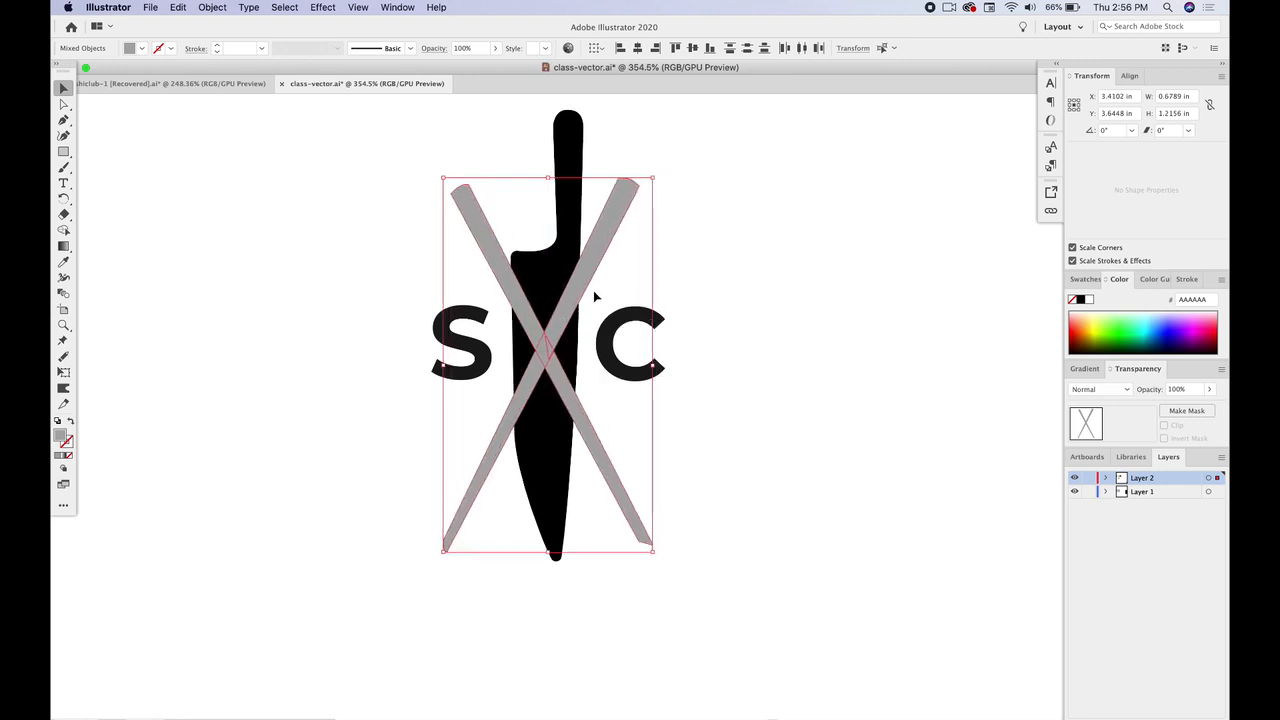
Step: Add the knife to the chopstick selection and cut the blade areas between the crossed chopsticks away with the Shape Builder tool
{"action": "left_click", "coordinate": [549, 285], "text": "shift"}
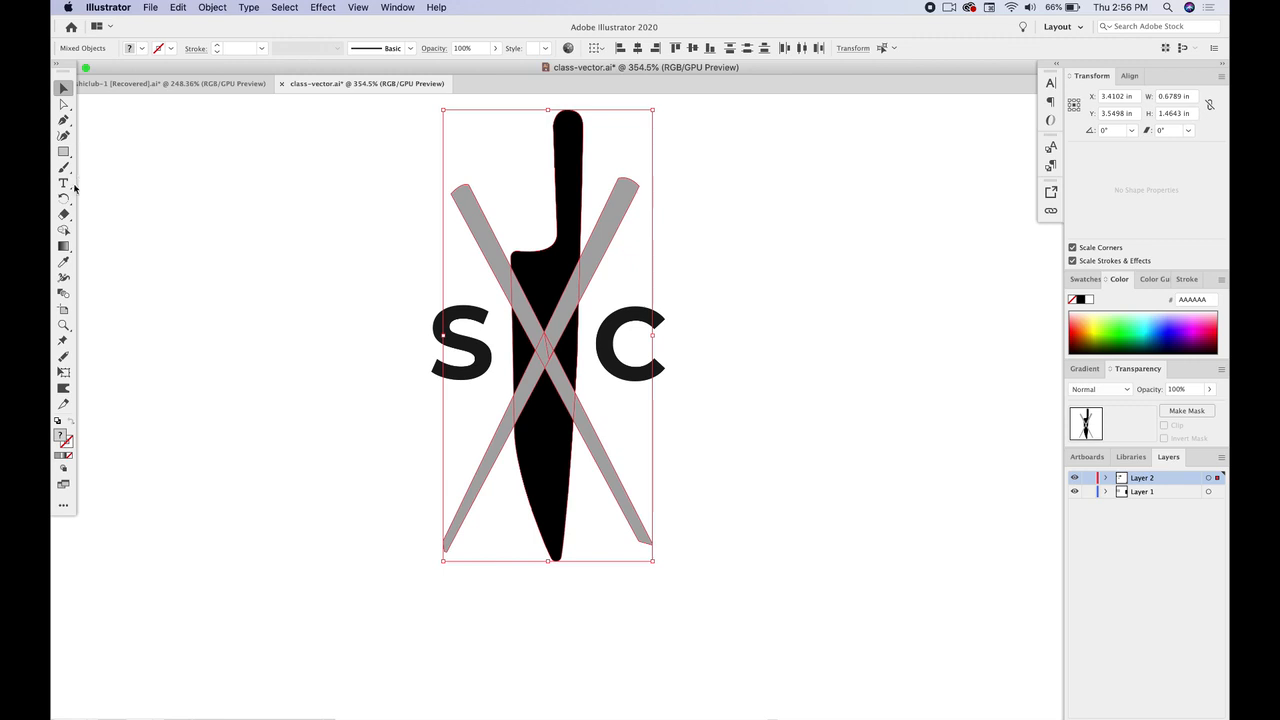
{"action": "left_click", "coordinate": [64, 231]}
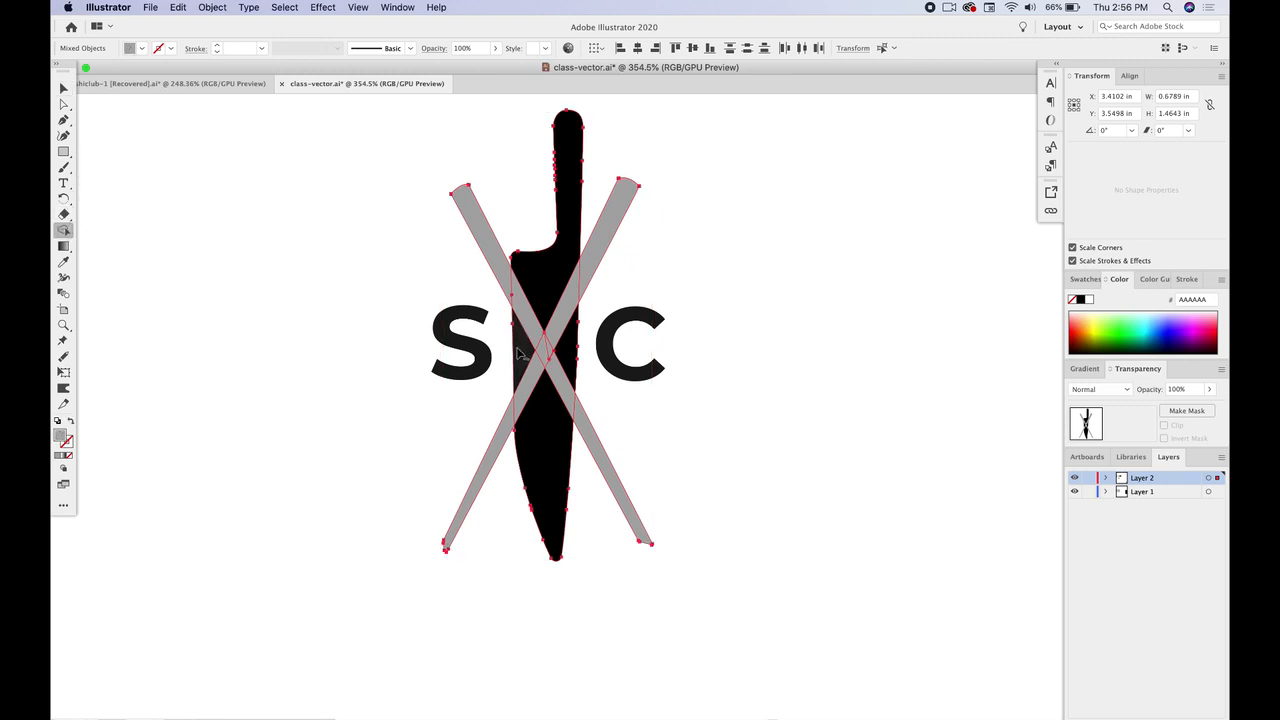
{"action": "left_click", "coordinate": [519, 352]}
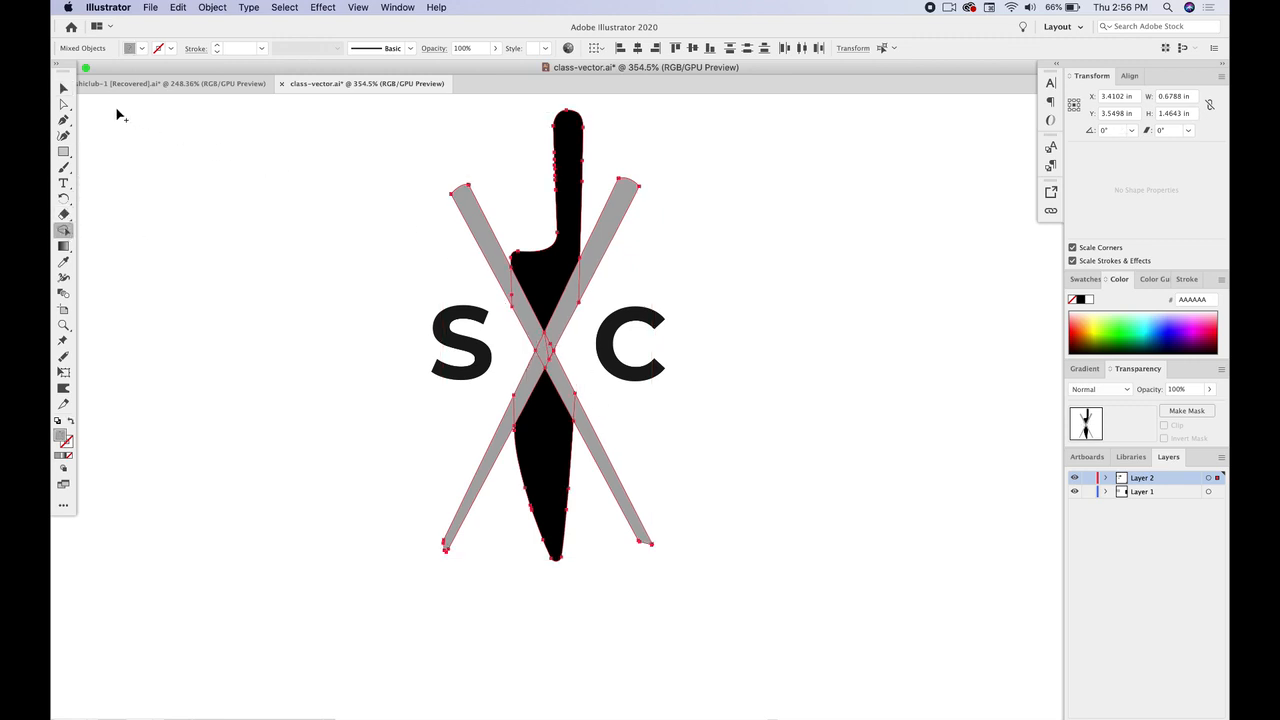
Step: Move the letters S and C inward, closer to the crossing of the chopsticks
{"action": "left_click", "coordinate": [352, 252]}
{"action": "left_click_drag", "start_coordinate": [478, 318], "coordinate": [489, 318]}
{"action": "left_click_drag", "start_coordinate": [634, 320], "coordinate": [624, 322]}
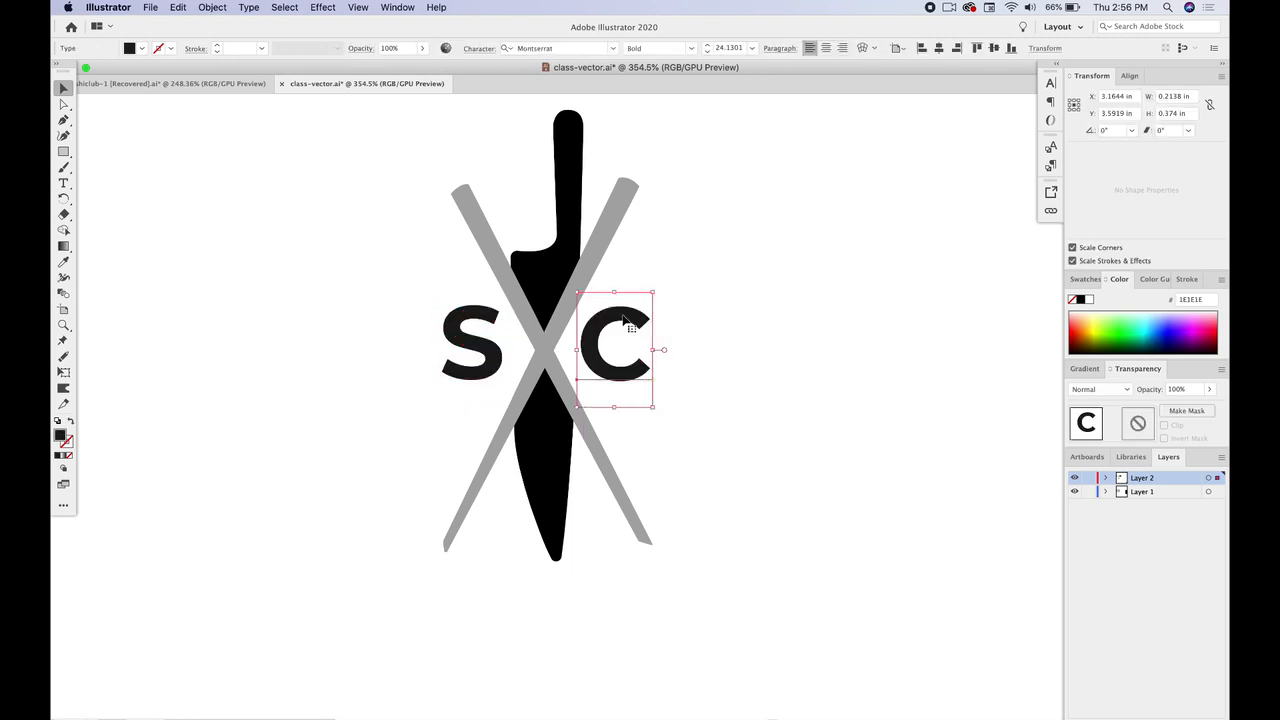
{"action": "left_click", "coordinate": [715, 318]}
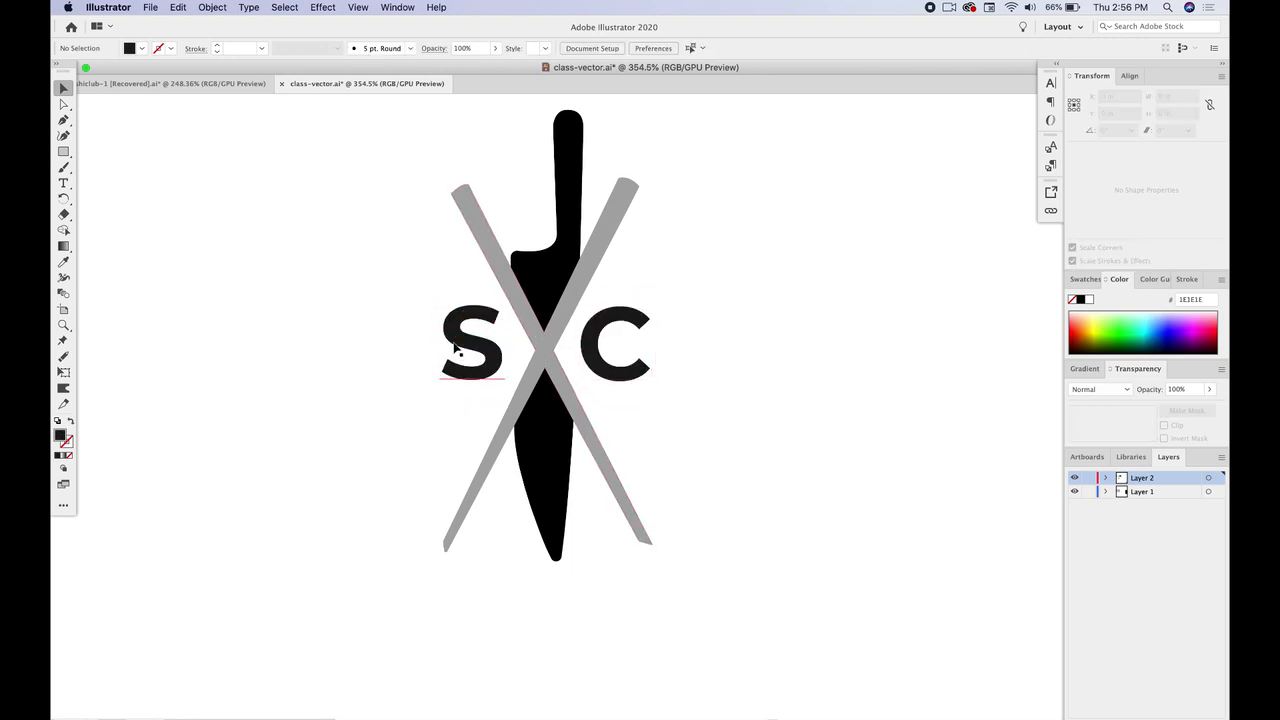
Step: Review the knife-and-chopsticks concept at a smaller scale and compare it with the hand-drawn sketches
{"action": "scroll", "coordinate": [660, 369], "scroll_direction": "down", "scroll_amount": 5}
{"action": "left_click_drag", "start_coordinate": [484, 250], "coordinate": [461, 287]}
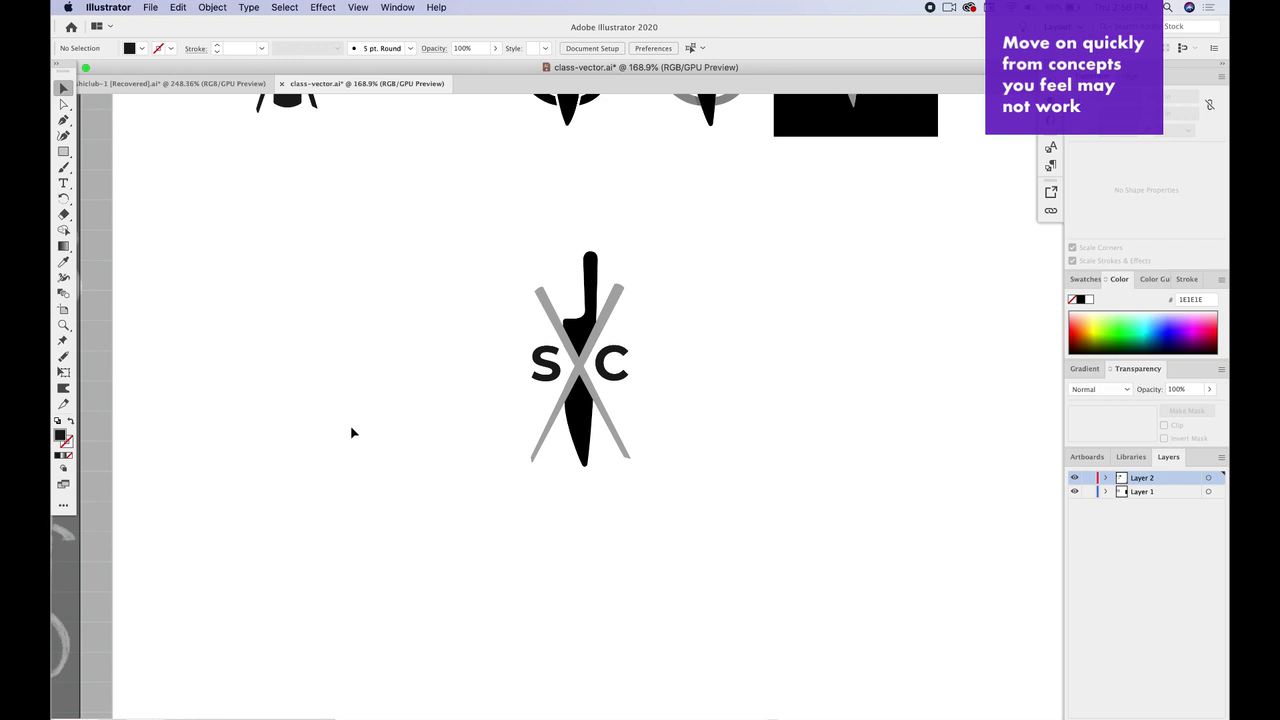
{"action": "scroll", "coordinate": [350, 432], "scroll_direction": "left", "scroll_amount": 10}
{"action": "scroll", "coordinate": [350, 432], "scroll_direction": "down", "scroll_amount": 4}
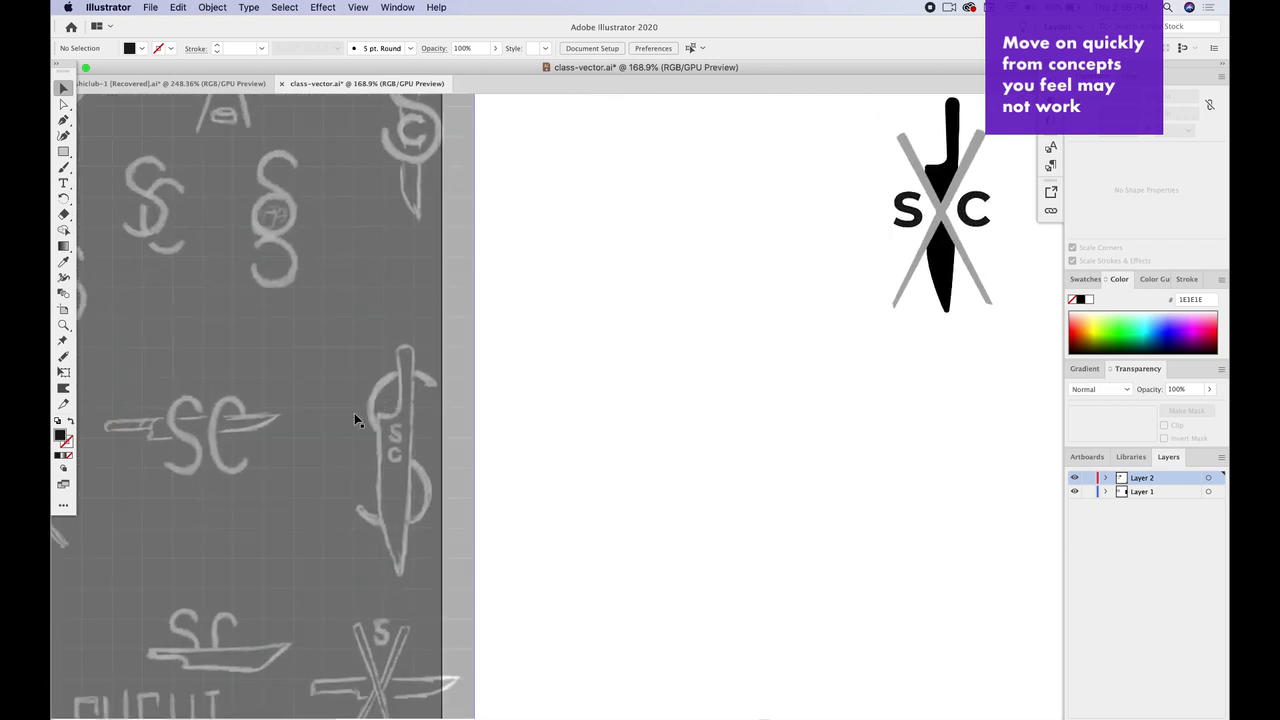
{"action": "scroll", "coordinate": [356, 417], "scroll_direction": "left", "scroll_amount": 10}
{"action": "scroll", "coordinate": [356, 417], "scroll_direction": "down", "scroll_amount": 3}
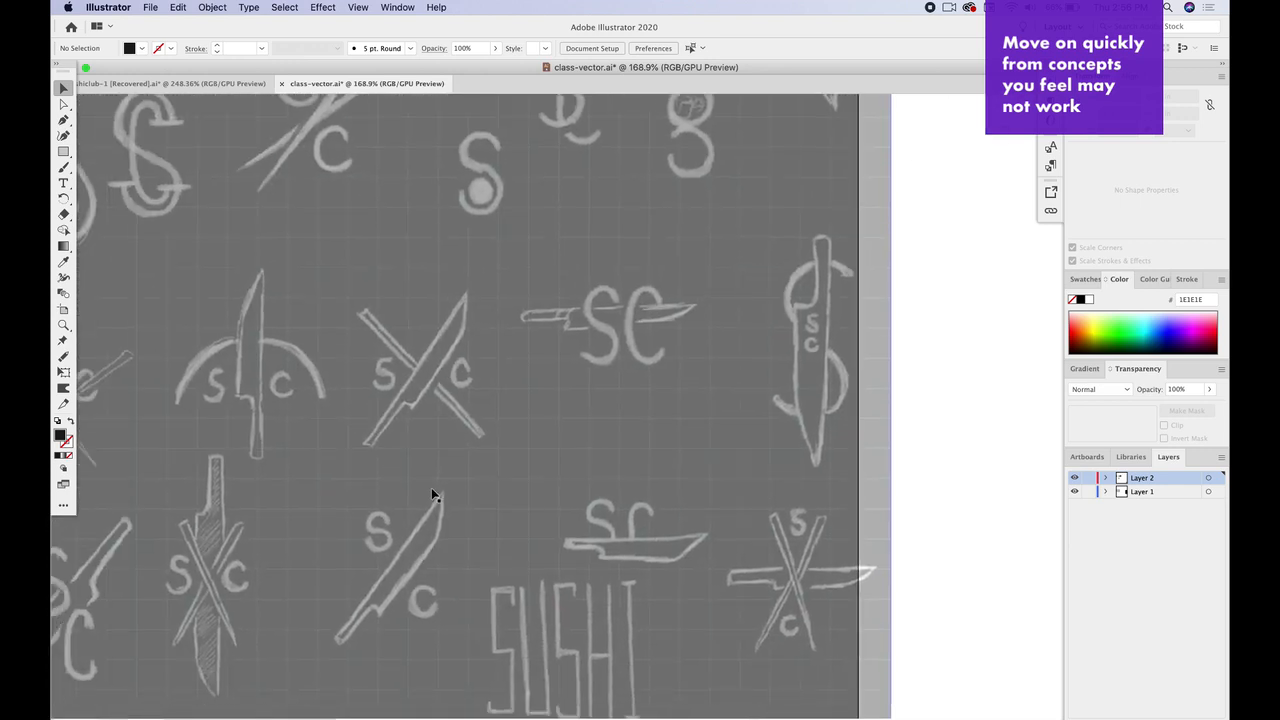
{"action": "scroll", "coordinate": [434, 487], "scroll_direction": "right", "scroll_amount": 12}
{"action": "scroll", "coordinate": [434, 487], "scroll_direction": "up", "scroll_amount": 5}
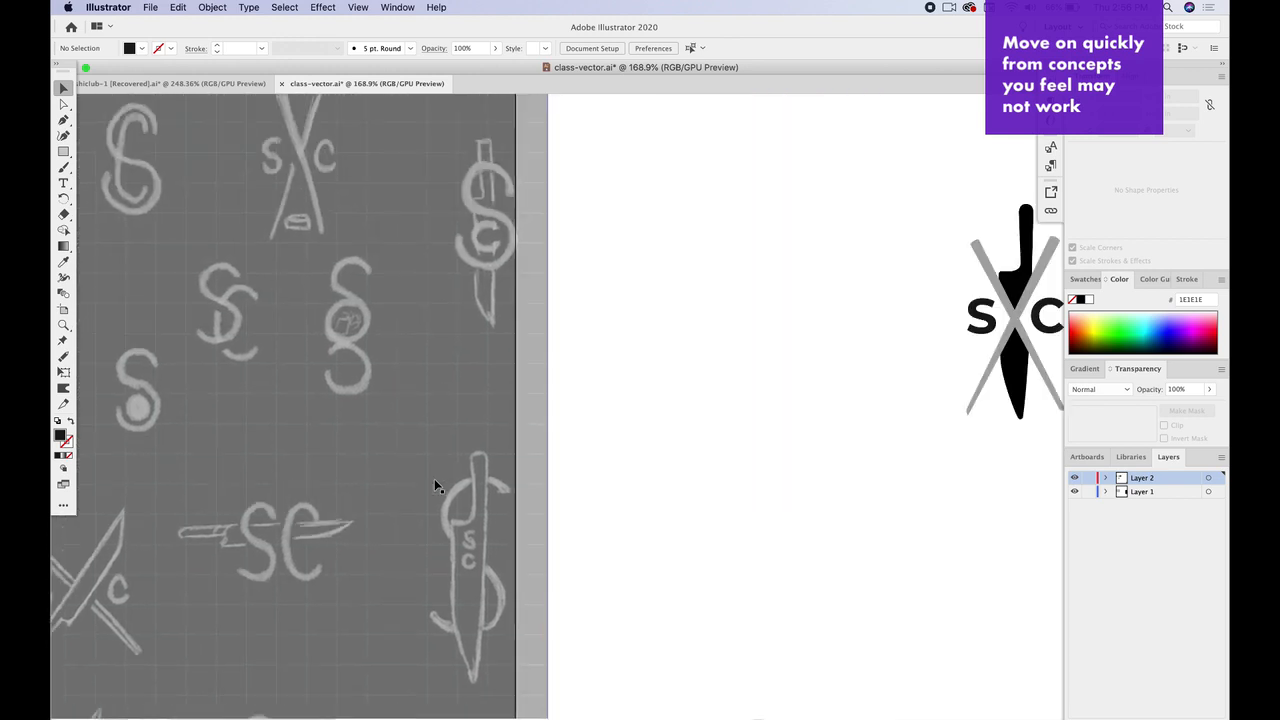
{"action": "scroll", "coordinate": [434, 487], "scroll_direction": "right", "scroll_amount": 10}
{"action": "scroll", "coordinate": [434, 487], "scroll_direction": "up", "scroll_amount": 3}
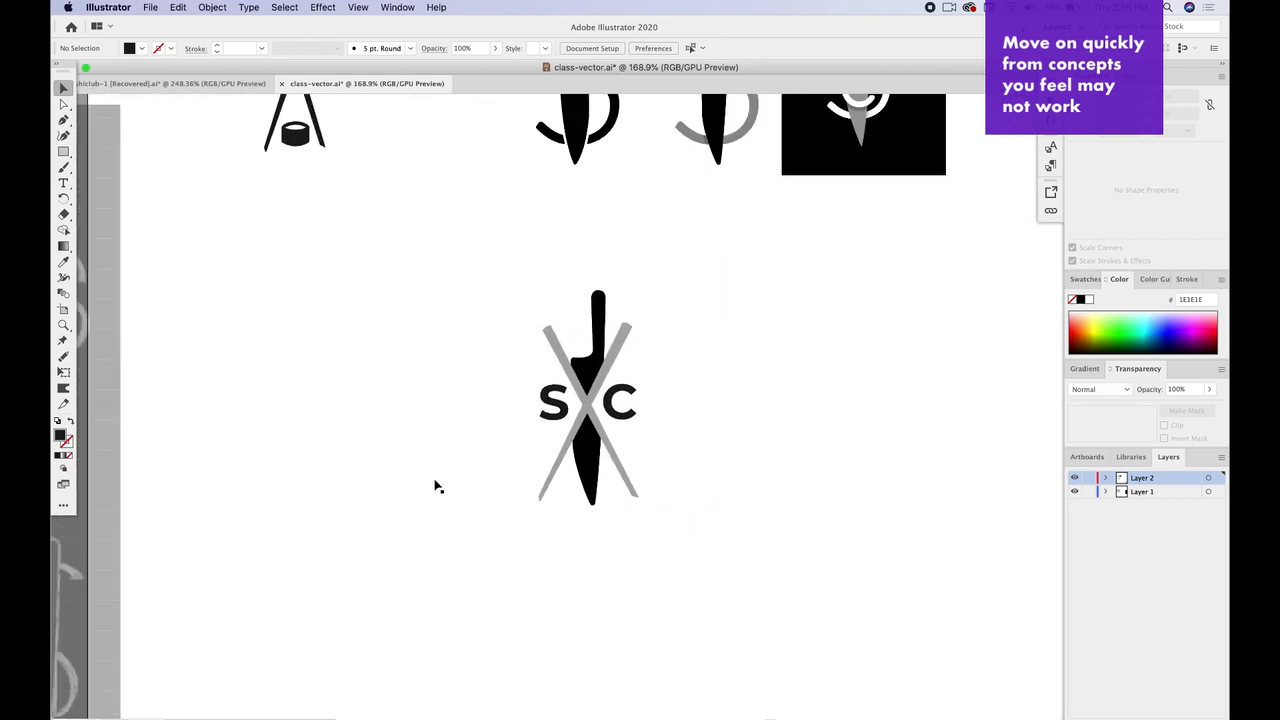
Step: Delete the whole knife-and-chopsticks concept together with its letters S and C
{"action": "left_click_drag", "start_coordinate": [431, 291], "coordinate": [618, 538]}
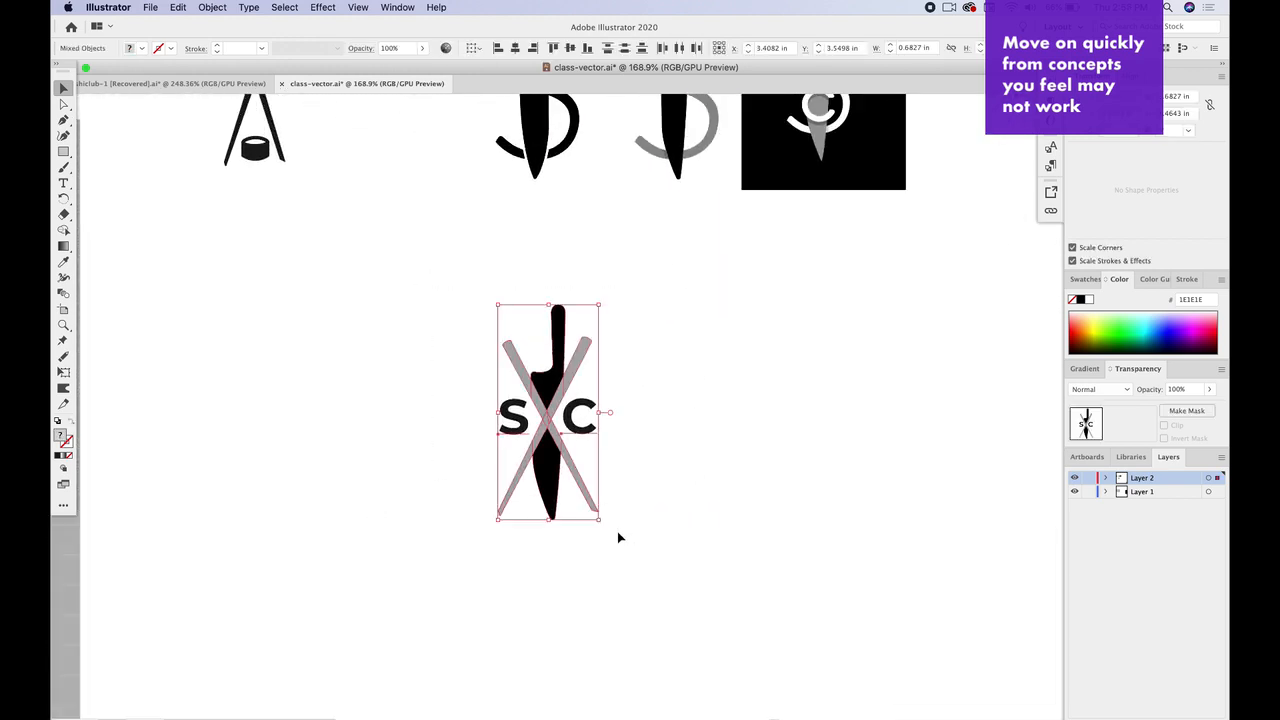
{"action": "key", "text": "Delete"}
Step: Find the sketch of crossed chopsticks with S, C and two Japanese characters and examine it close up
{"action": "scroll", "coordinate": [617, 520], "scroll_direction": "left", "scroll_amount": 10}
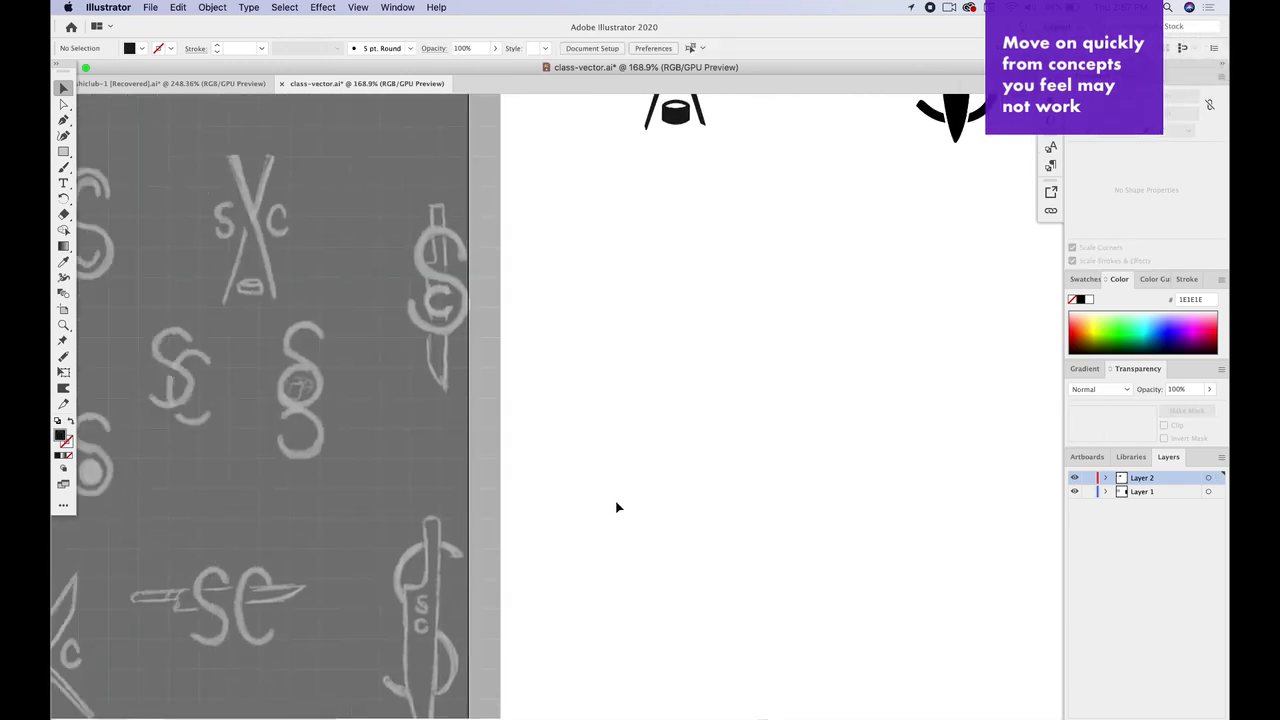
{"action": "scroll", "coordinate": [617, 508], "scroll_direction": "left", "scroll_amount": 10}
{"action": "scroll", "coordinate": [617, 508], "scroll_direction": "down", "scroll_amount": 2}
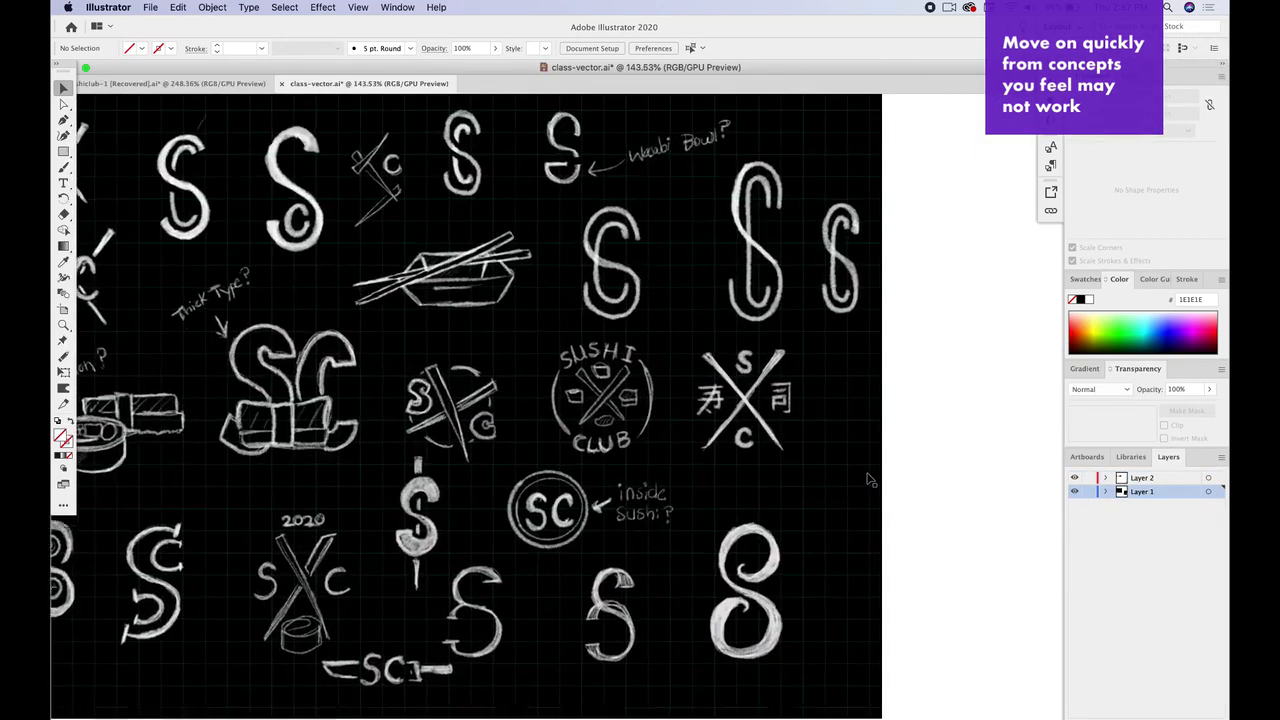
{"action": "scroll", "coordinate": [864, 472], "scroll_direction": "up", "scroll_amount": 5}
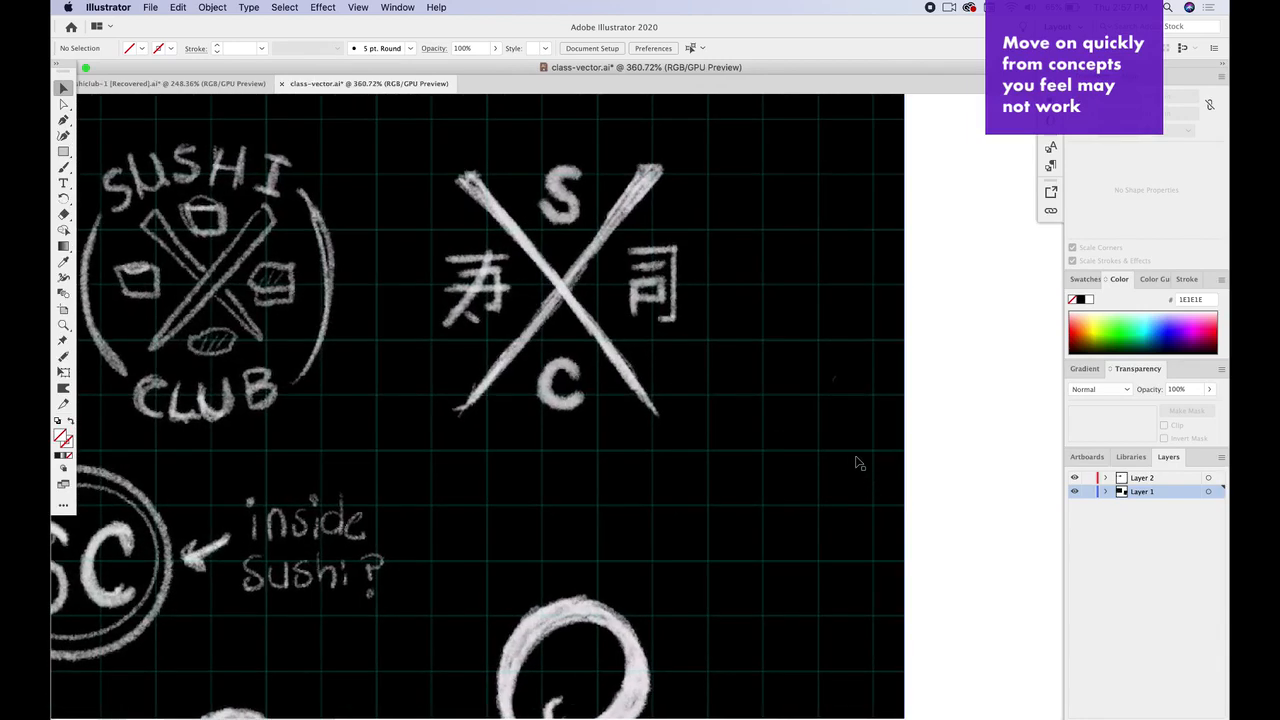
{"action": "scroll", "coordinate": [858, 463], "scroll_direction": "up", "scroll_amount": 2}
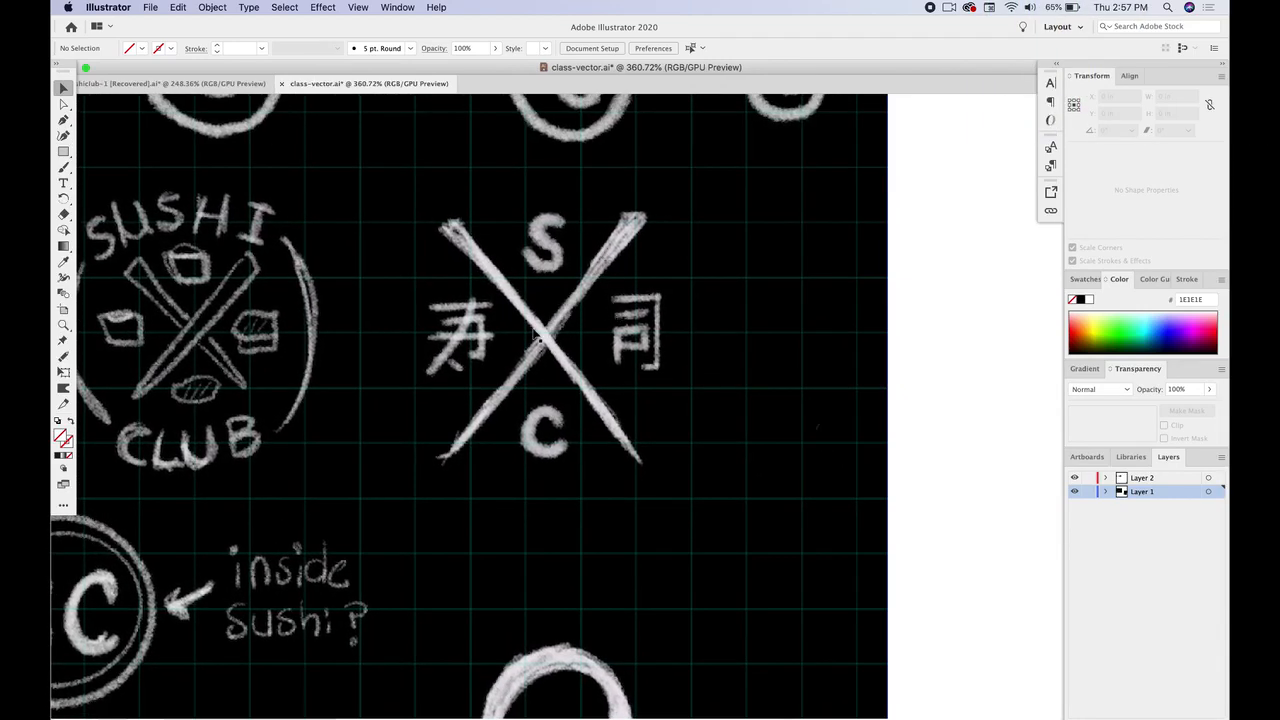
{"action": "scroll", "coordinate": [607, 330], "scroll_direction": "up", "scroll_amount": 2}
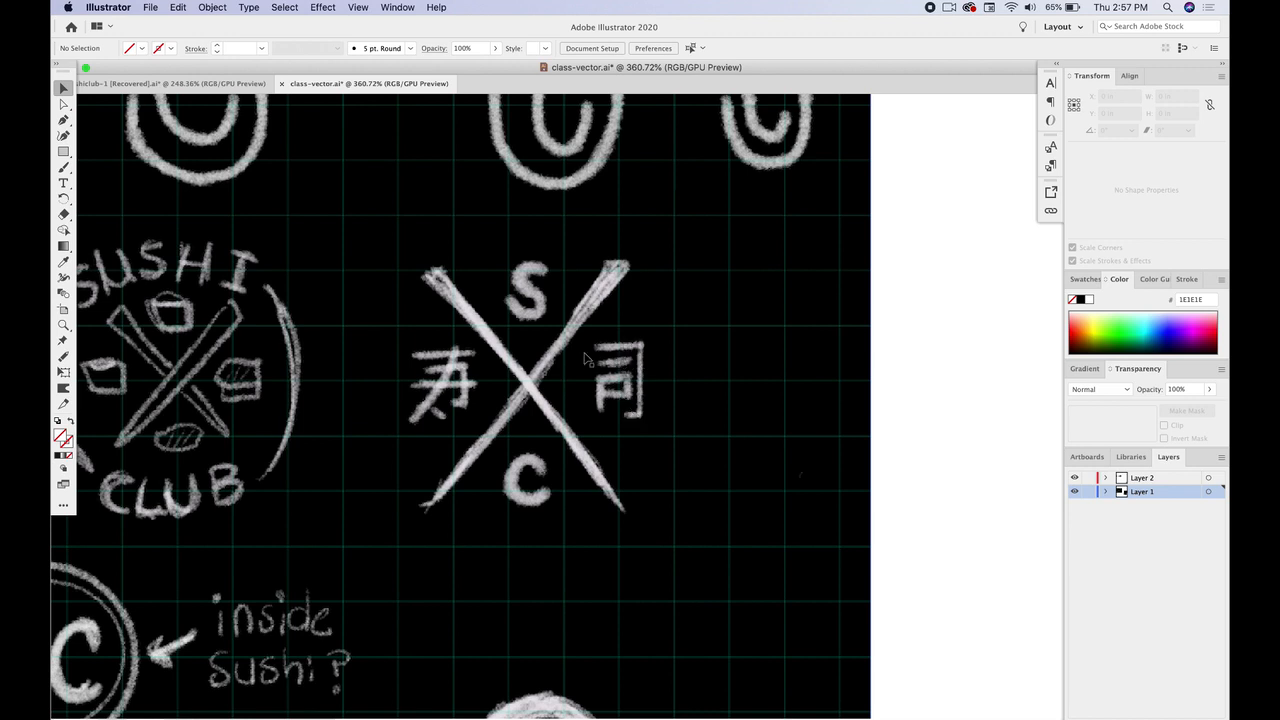
{"action": "scroll", "coordinate": [400, 246], "scroll_direction": "up", "scroll_amount": 3}
Step: Add a white (FFFFFF) letter S and scale it down to about 15.77 pt over the sketched S
{"action": "left_click", "coordinate": [378, 253]}
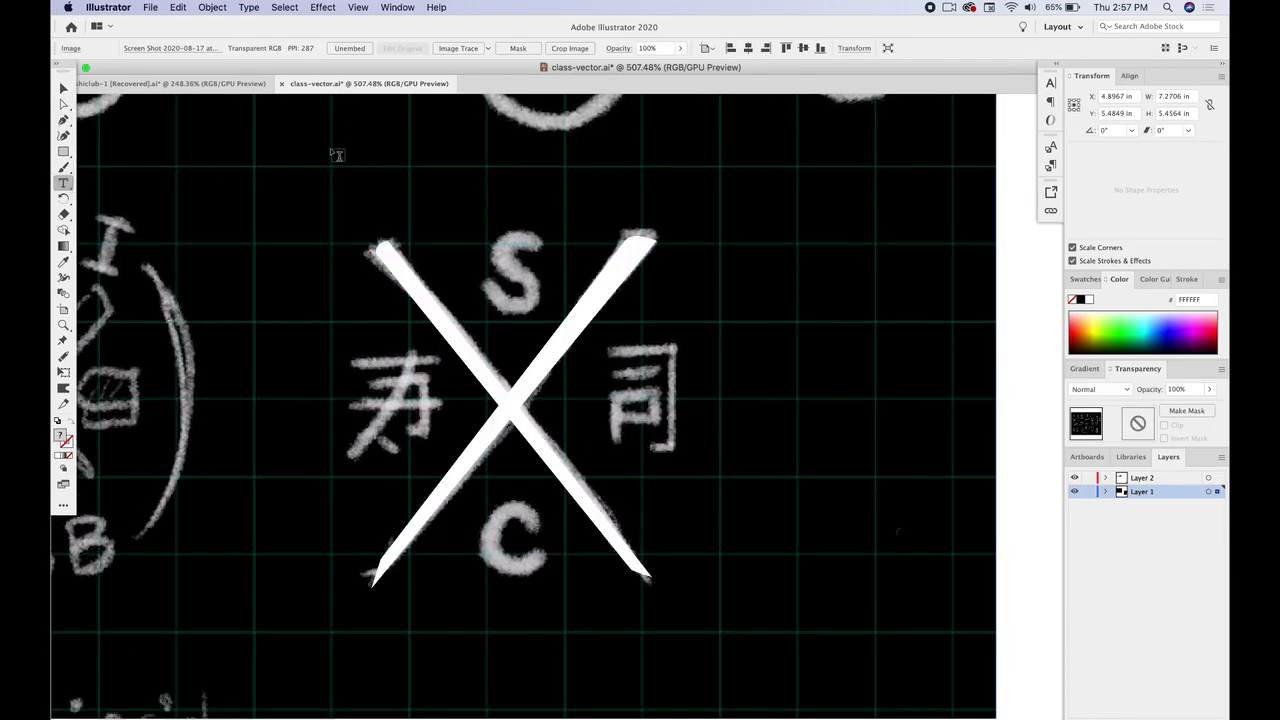
{"action": "left_click", "coordinate": [331, 152]}
{"action": "type", "text": "S"}
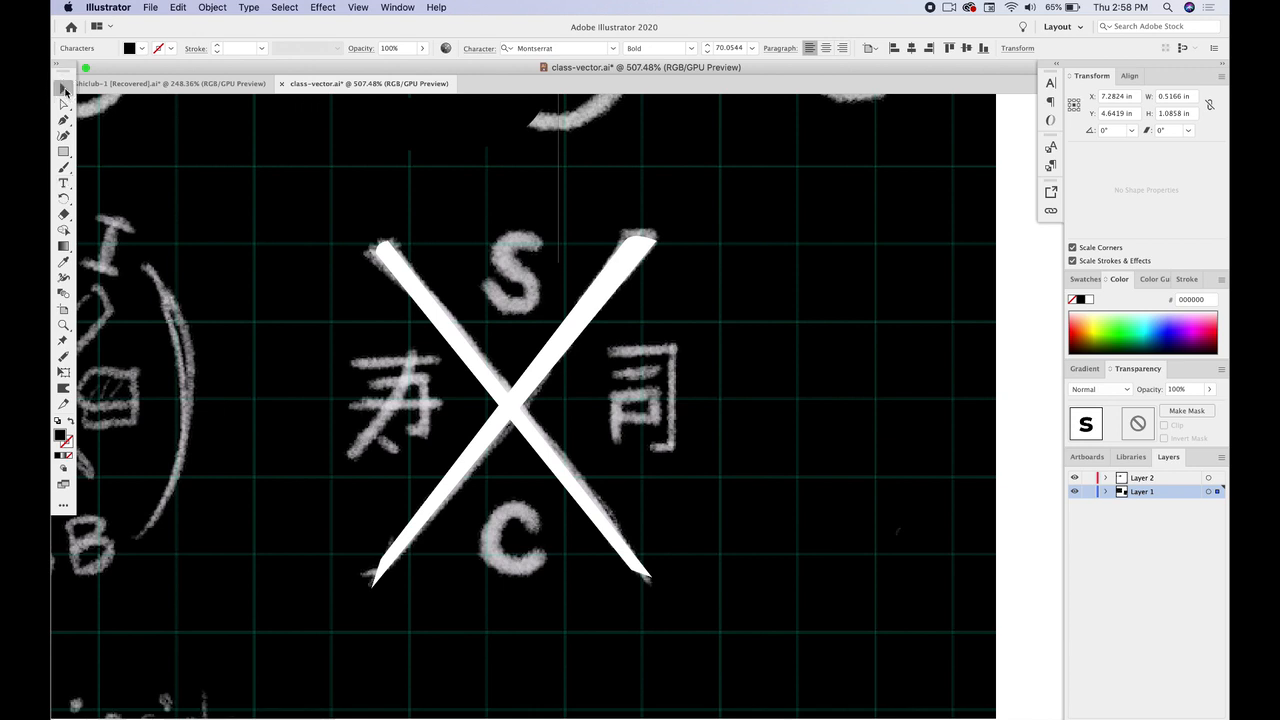
{"action": "left_click", "coordinate": [65, 89]}
{"action": "left_click", "coordinate": [1088, 300]}
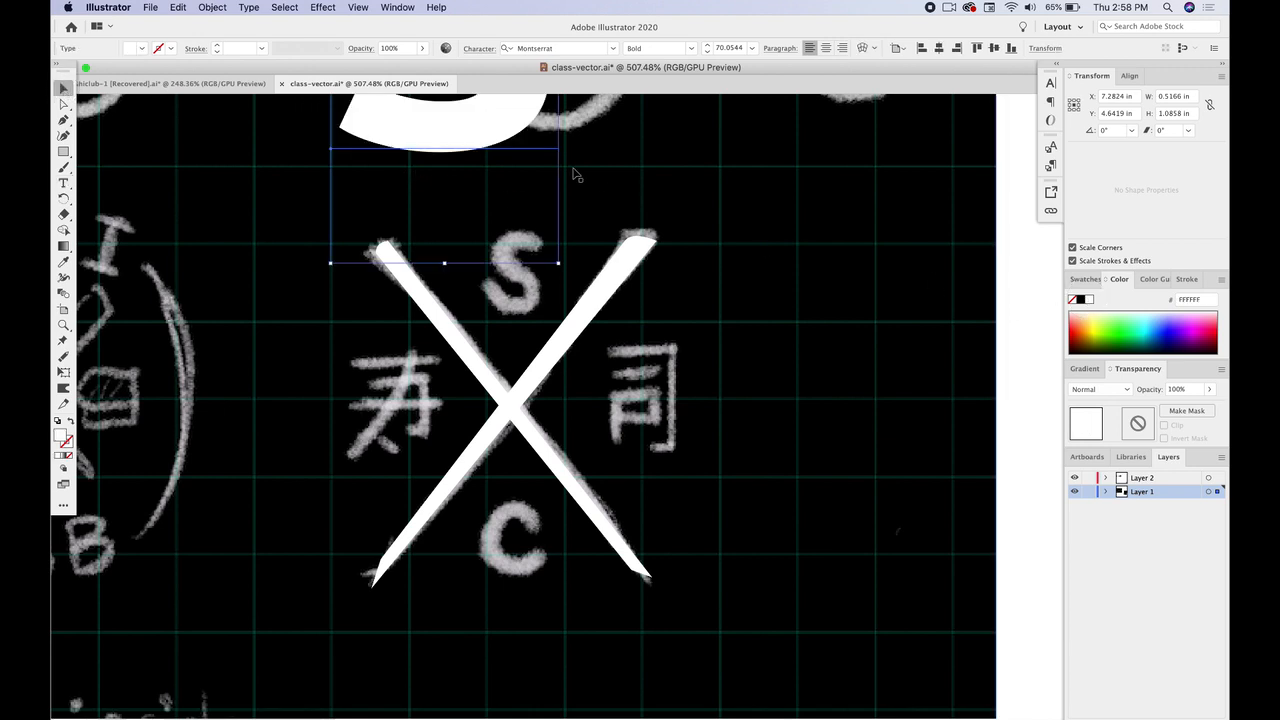
{"action": "left_click_drag", "start_coordinate": [422, 107], "coordinate": [517, 308]}
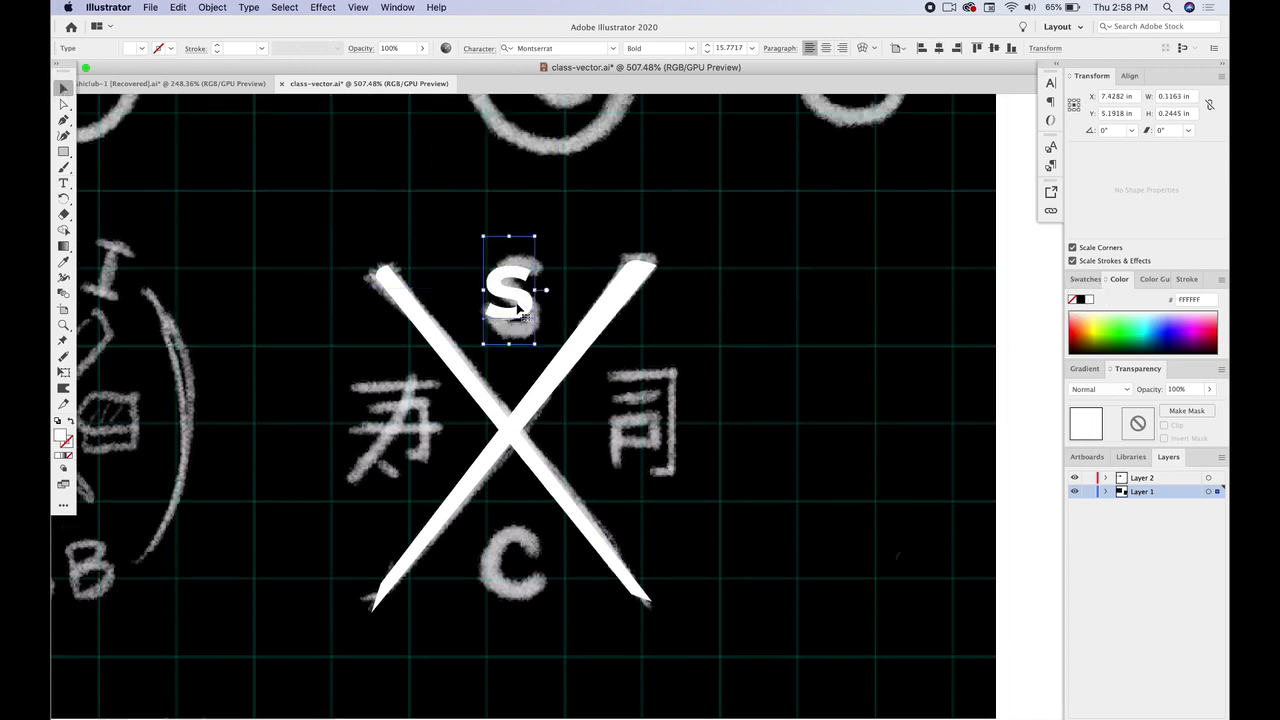
Step: Move the S clear of the sketched letter and set its font to Avenir Next Condensed, Demi Bold
{"action": "left_click", "coordinate": [614, 50]}
{"action": "left_click", "coordinate": [614, 50]}
{"action": "scroll", "coordinate": [804, 260], "scroll_direction": "right", "scroll_amount": 5}
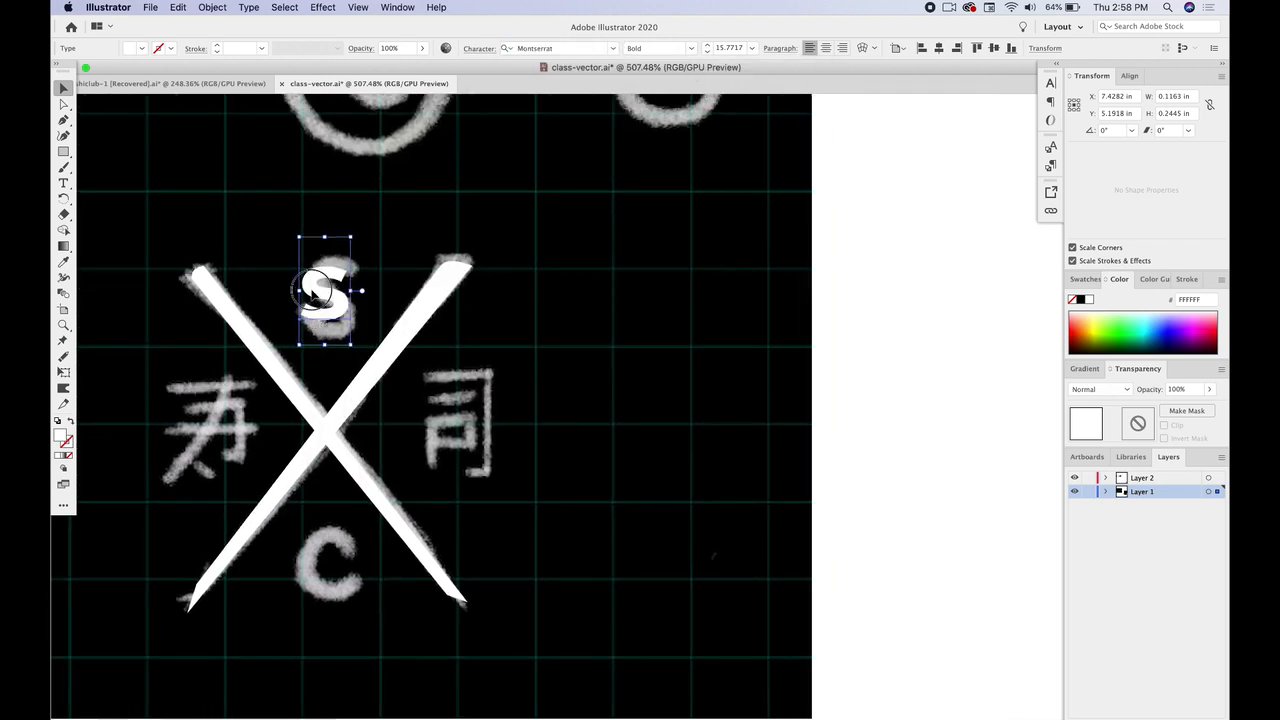
{"action": "left_click_drag", "start_coordinate": [316, 302], "coordinate": [271, 264]}
{"action": "left_click", "coordinate": [613, 49]}
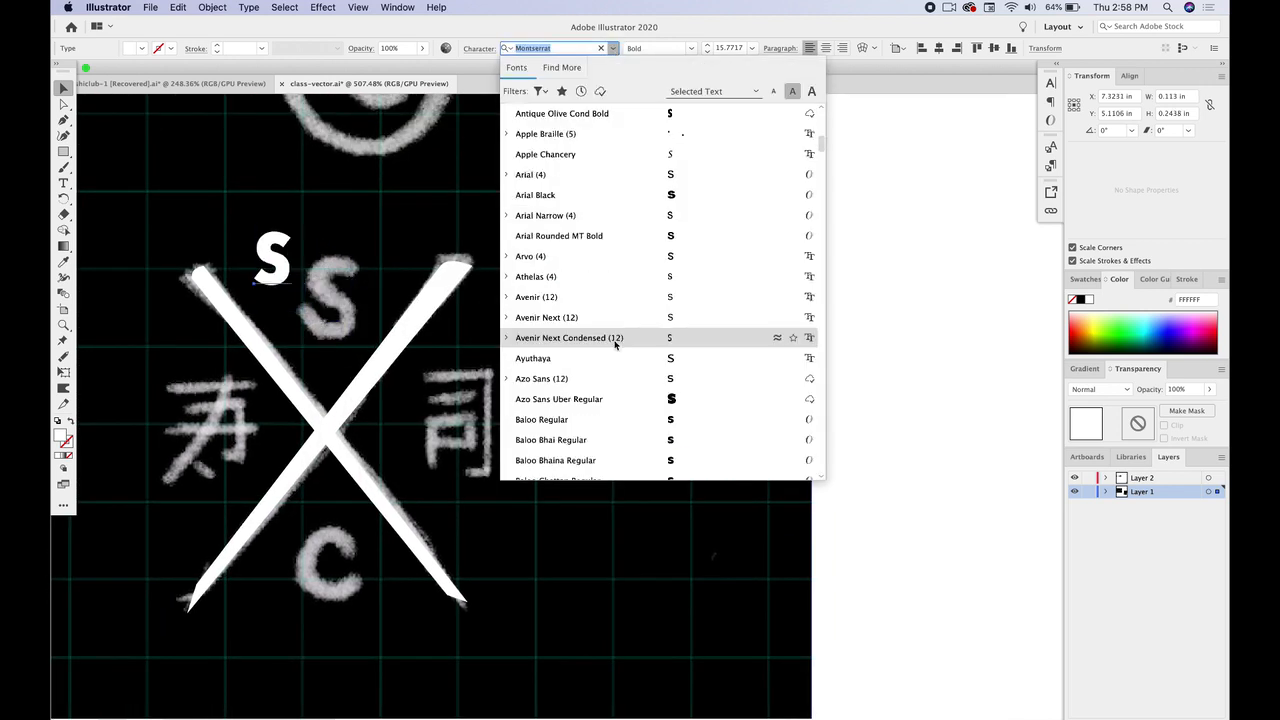
{"action": "left_click", "coordinate": [614, 336]}
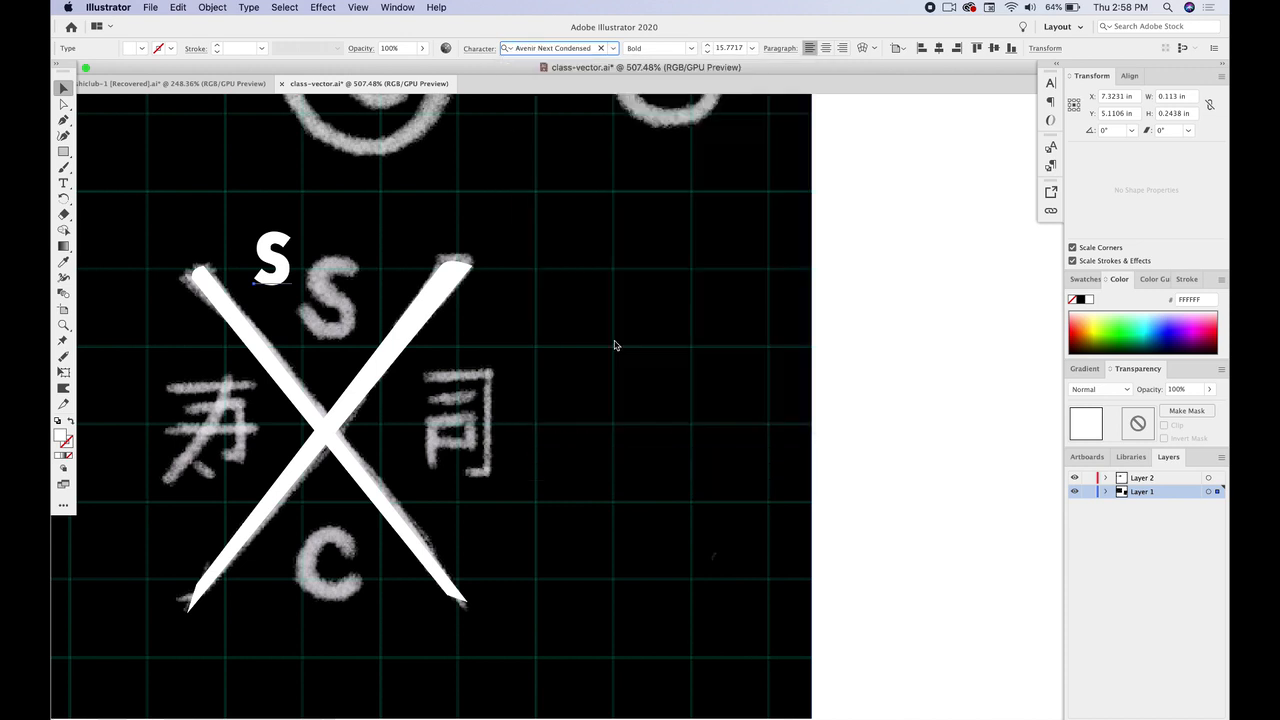
{"action": "left_click", "coordinate": [691, 48]}
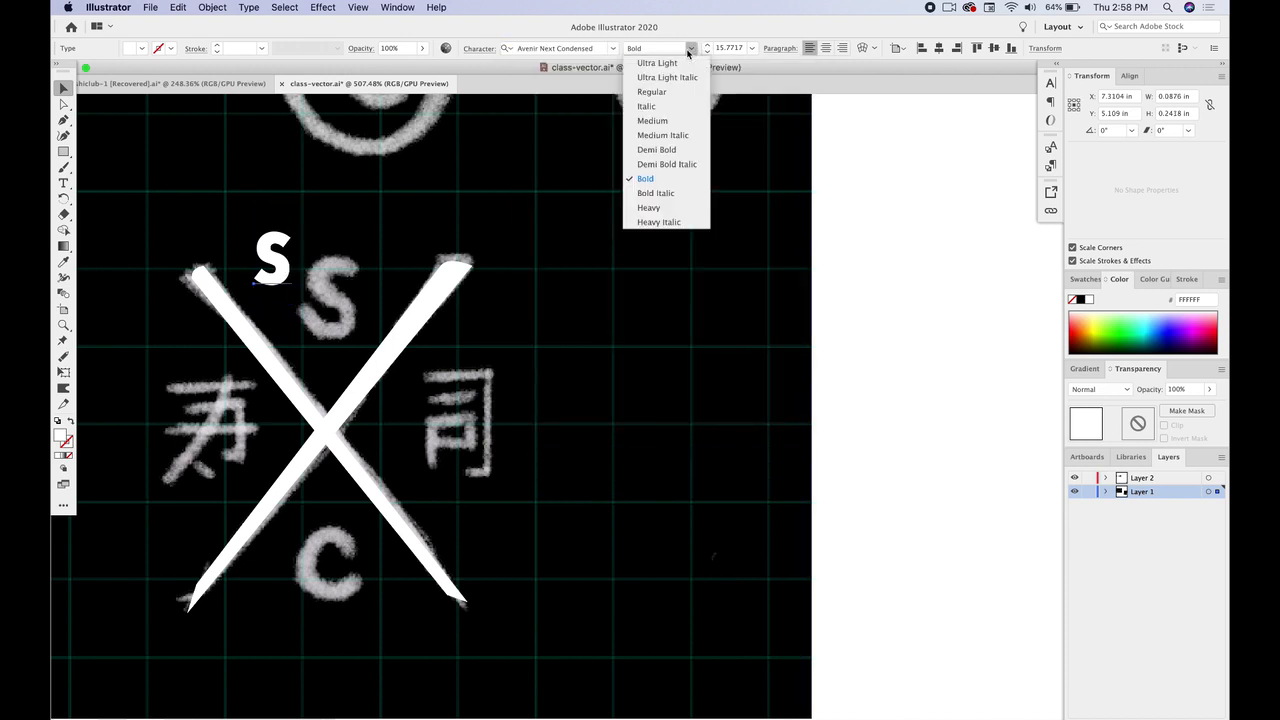
{"action": "left_click", "coordinate": [671, 151]}
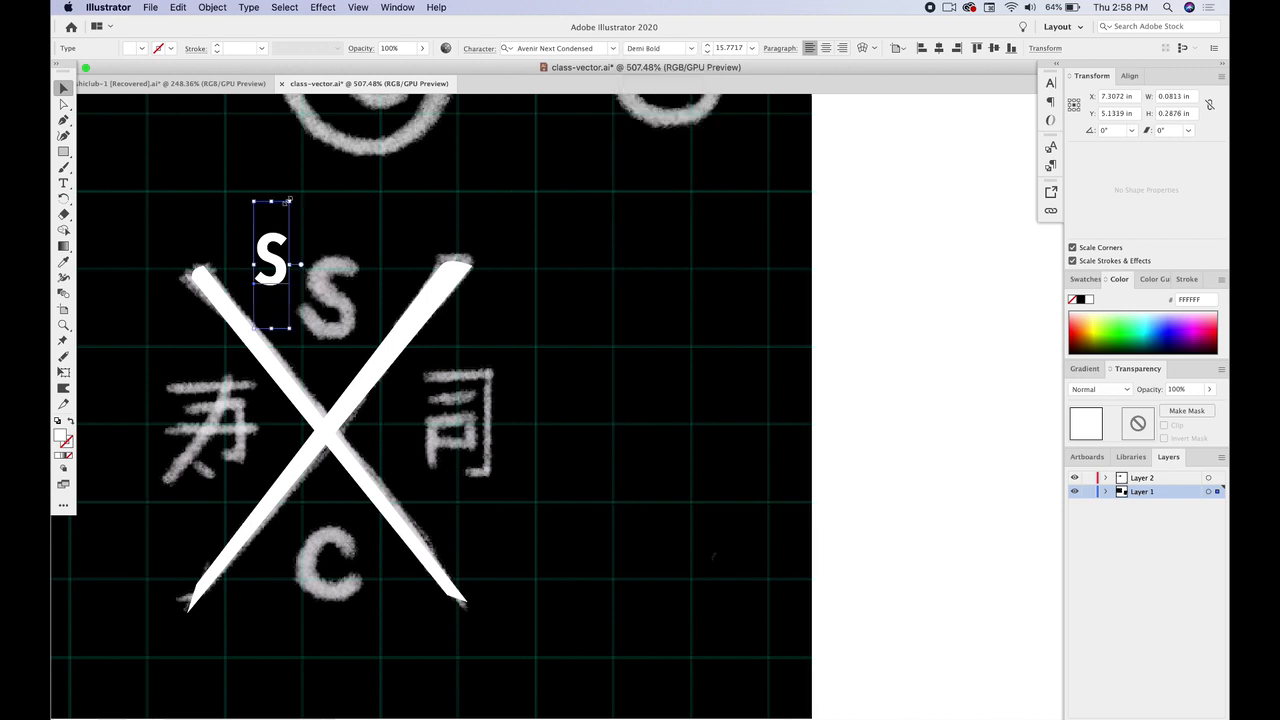
Step: Enlarge the S to about 24.08 pt, fit it over the sketched S and paste a copy beside the chopsticks
{"action": "left_click_drag", "start_coordinate": [289, 201], "coordinate": [308, 133]}
{"action": "left_click_drag", "start_coordinate": [306, 264], "coordinate": [369, 343]}
{"action": "scroll", "coordinate": [338, 306], "scroll_direction": "up", "scroll_amount": 5}
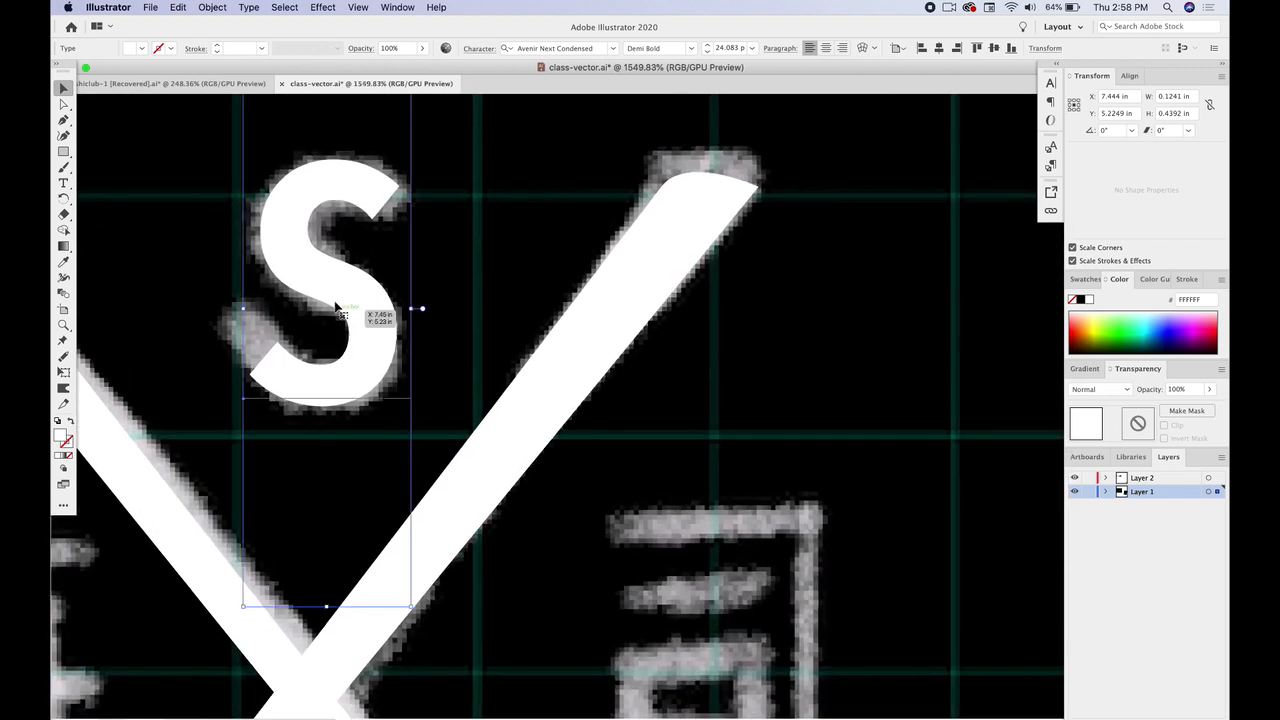
{"action": "key", "text": "super+v"}
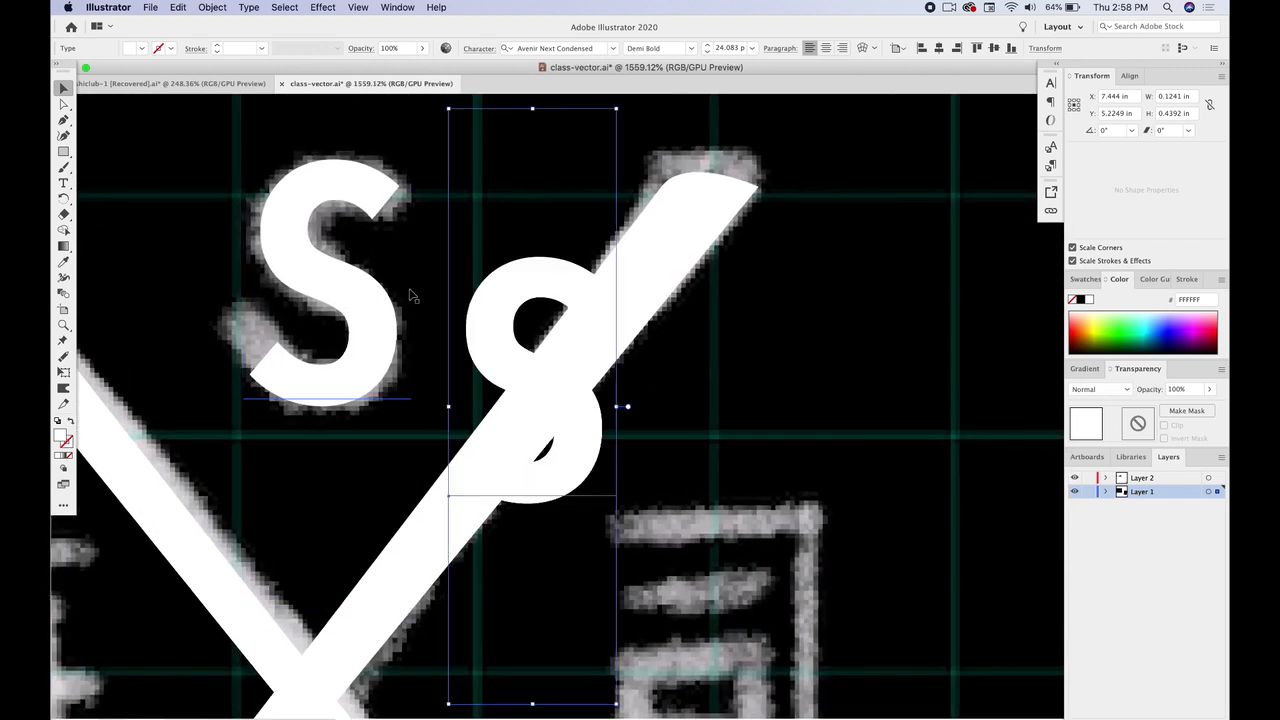
{"action": "left_click_drag", "start_coordinate": [482, 355], "coordinate": [915, 330]}
Step: Convert the S over the sketch to outlines and slightly round the corners of its stroke ends
{"action": "left_click", "coordinate": [330, 286]}
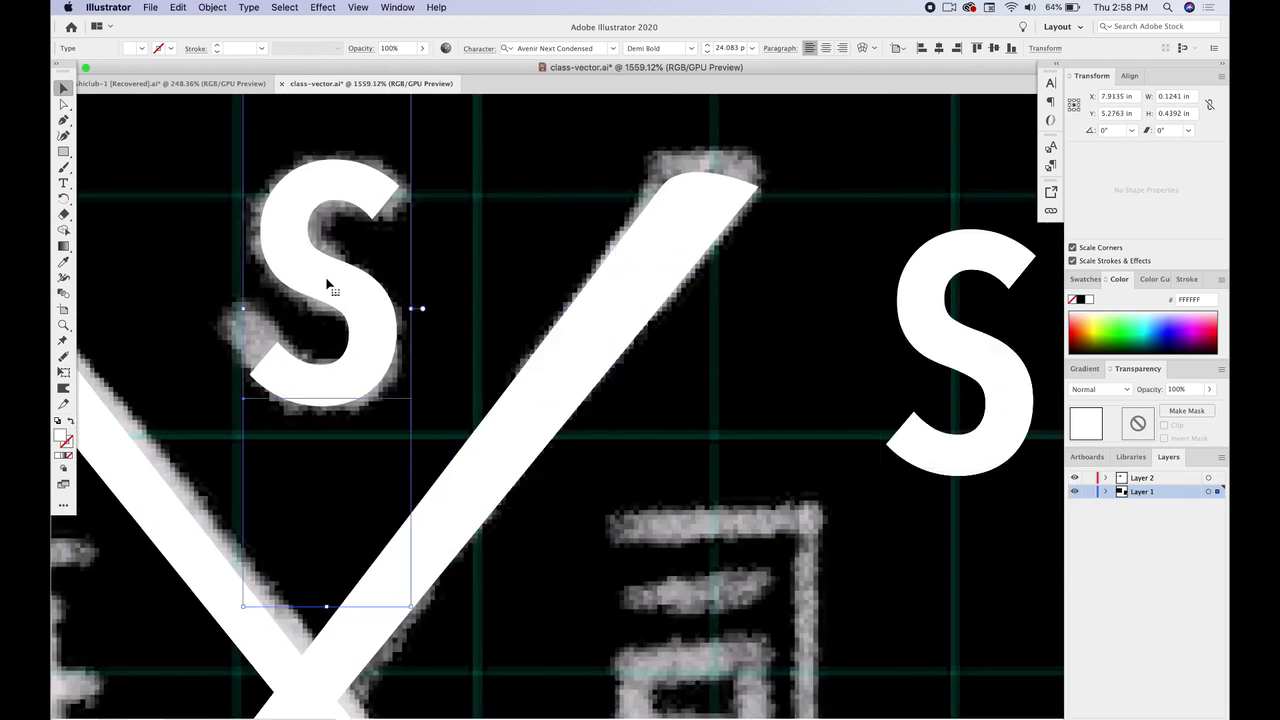
{"action": "right_click", "coordinate": [324, 278]}
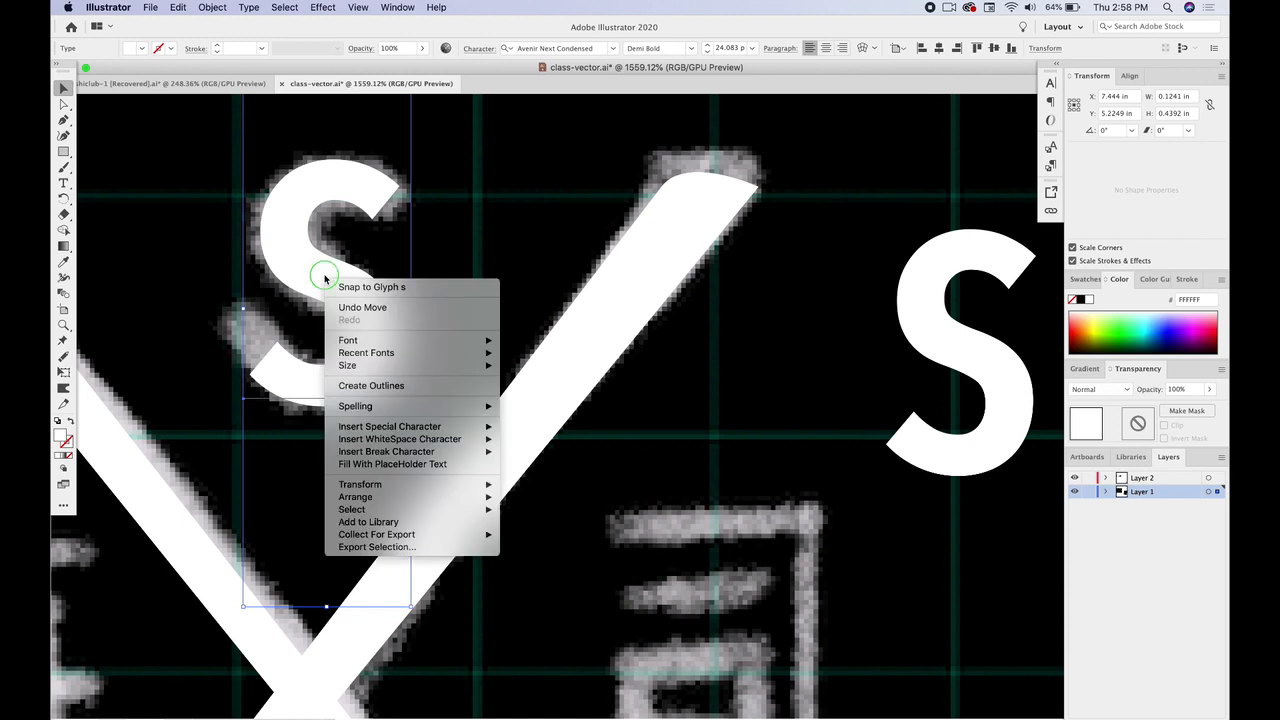
{"action": "left_click", "coordinate": [370, 386]}
{"action": "key", "text": "a"}
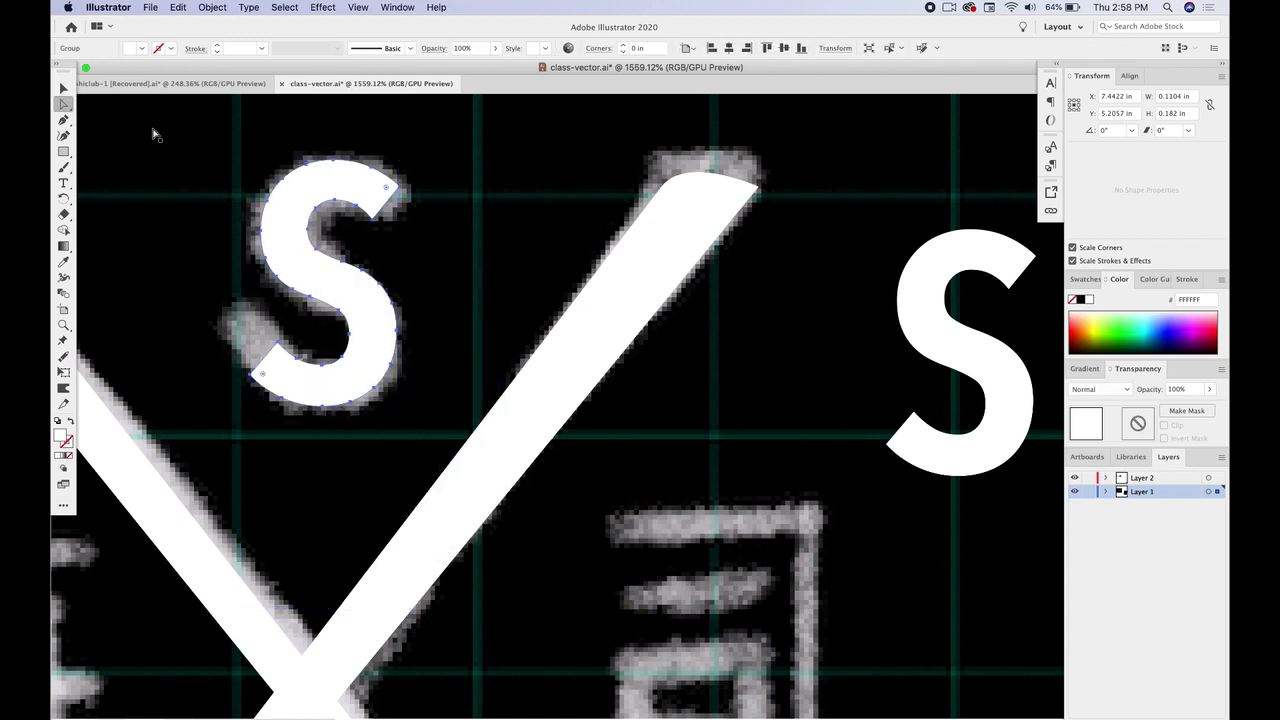
{"action": "left_click_drag", "start_coordinate": [387, 189], "coordinate": [384, 191]}
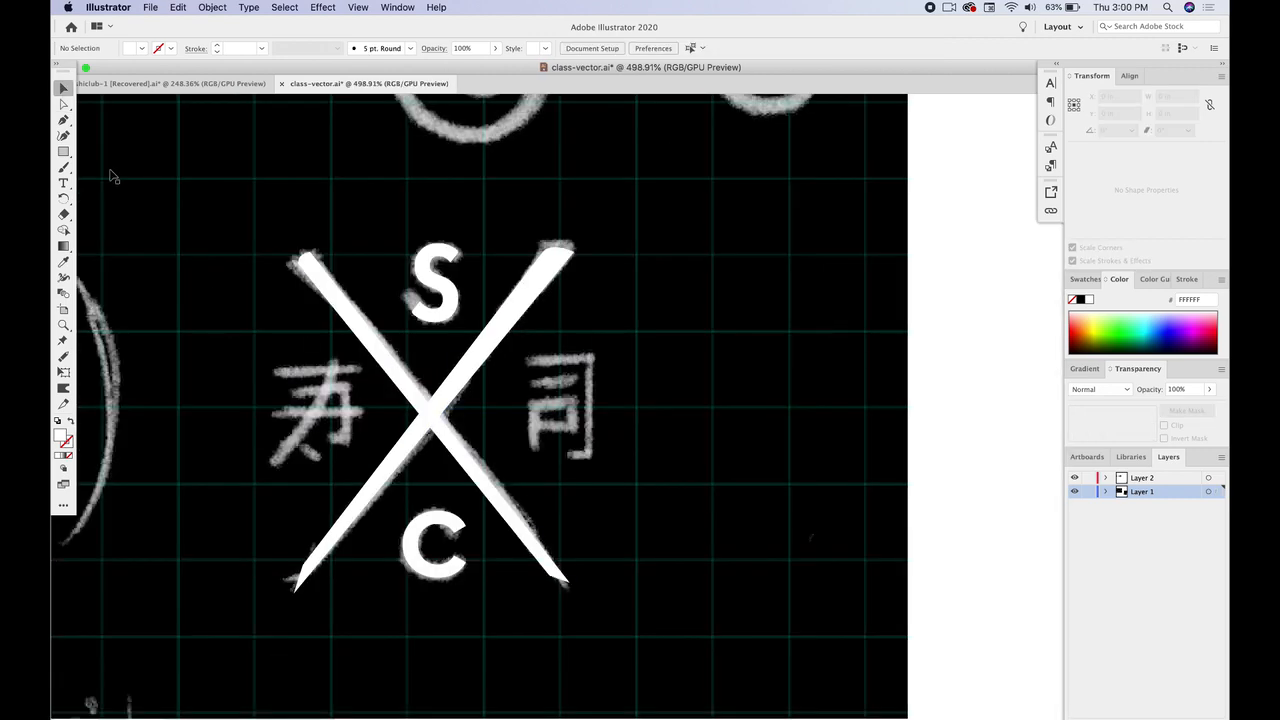
Step: Trace the hooked outer stroke of the sketched 司 character with straight Pen segments along its top, side and short bottom end
{"action": "left_click", "coordinate": [64, 120]}
{"action": "scroll", "coordinate": [565, 366], "scroll_direction": "up", "scroll_amount": 3}
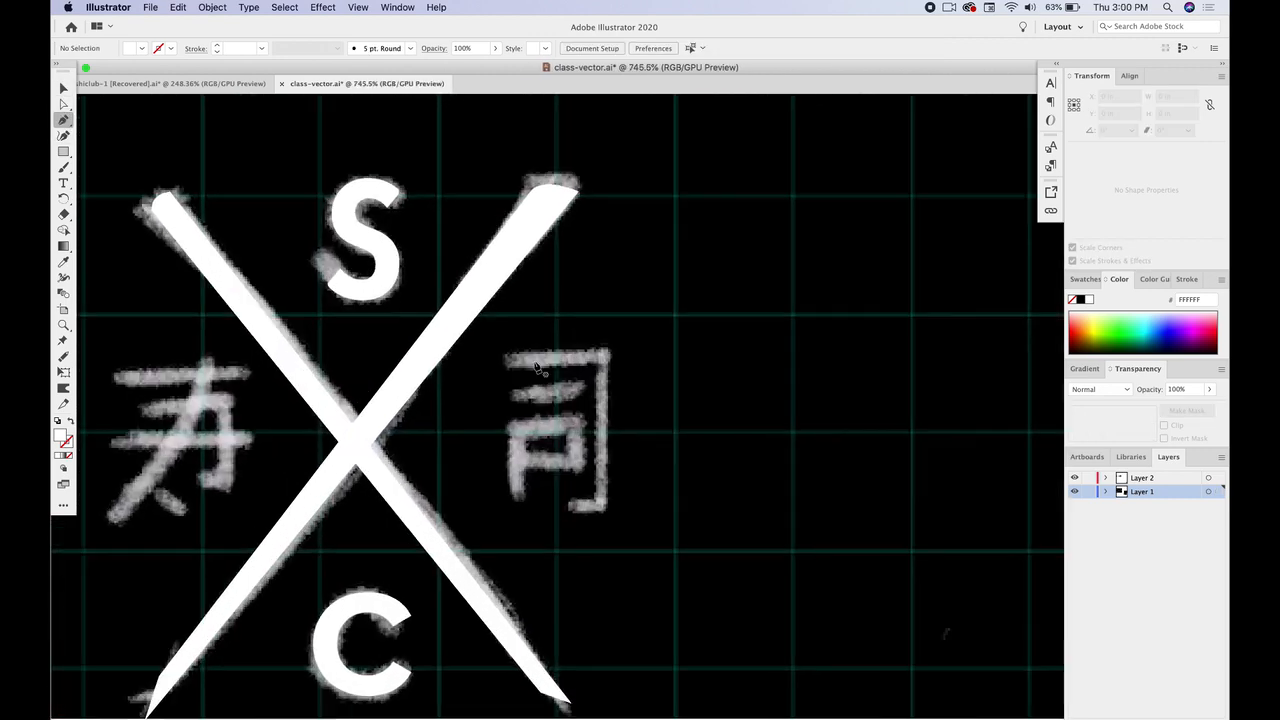
{"action": "left_click_drag", "start_coordinate": [537, 360], "coordinate": [570, 364]}
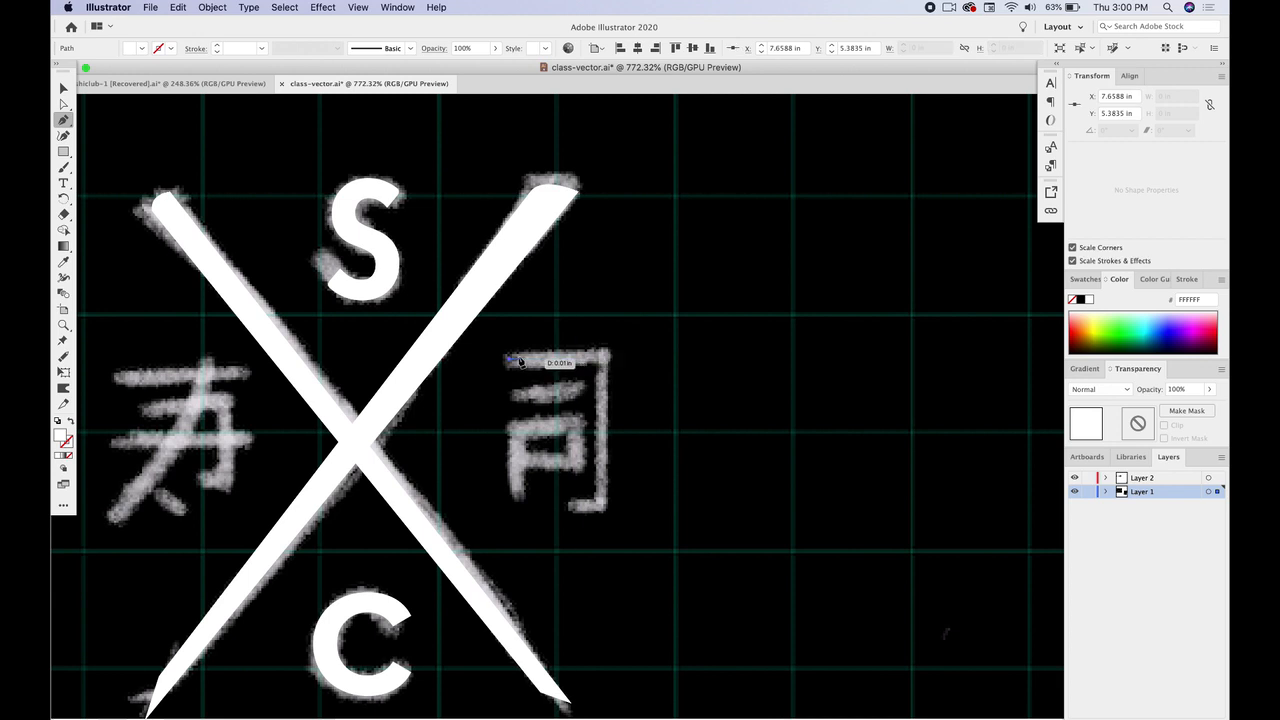
{"action": "key", "text": "super+z"}
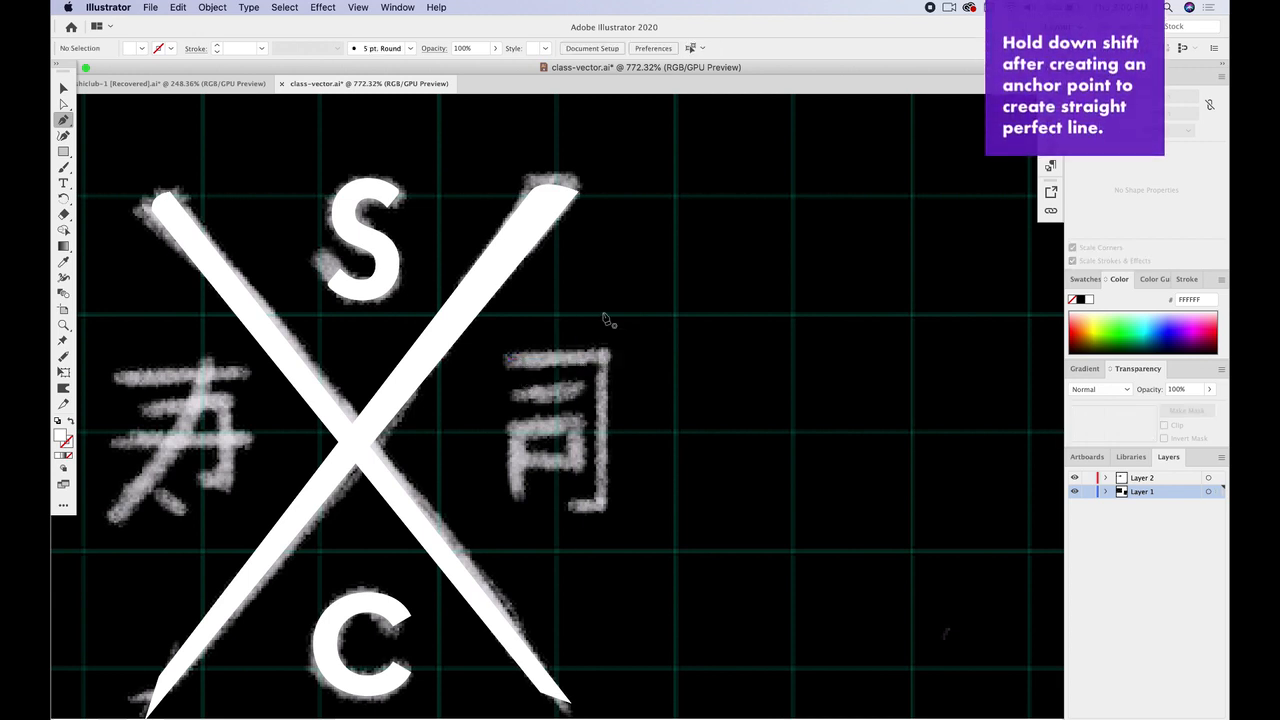
{"action": "left_click", "coordinate": [510, 362]}
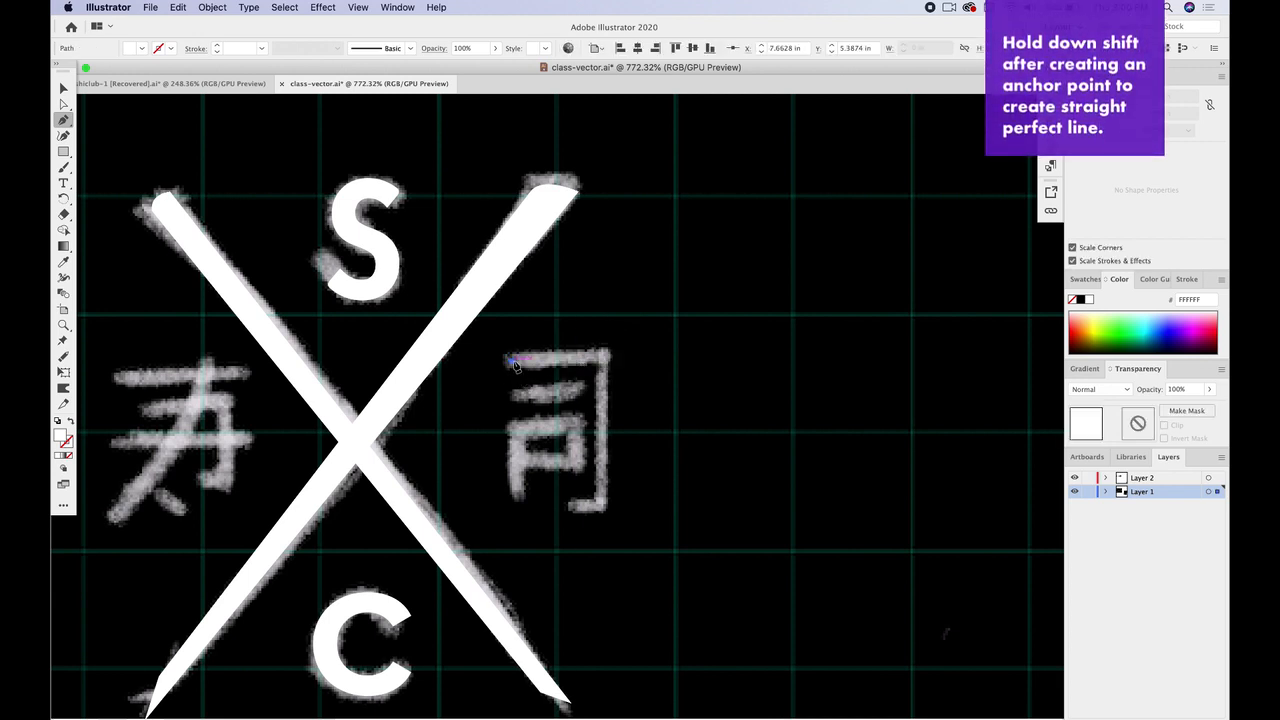
{"action": "left_click", "coordinate": [602, 361]}
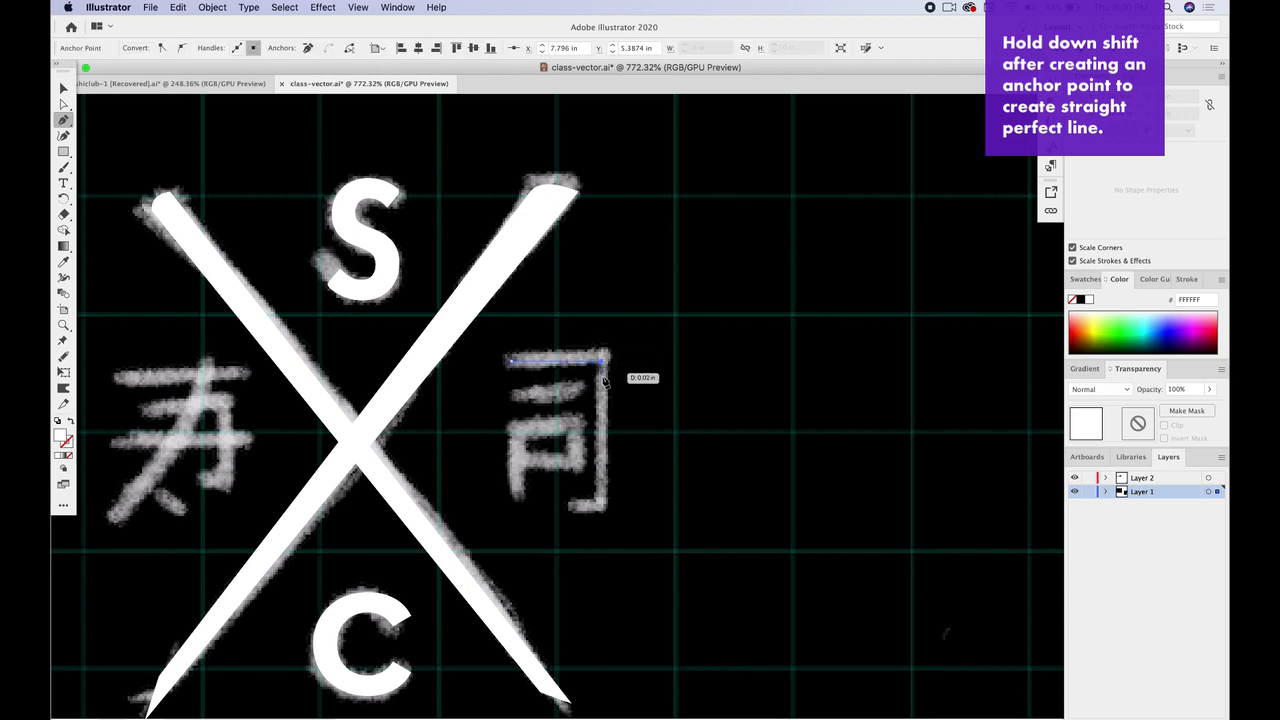
{"action": "left_click", "coordinate": [602, 509]}
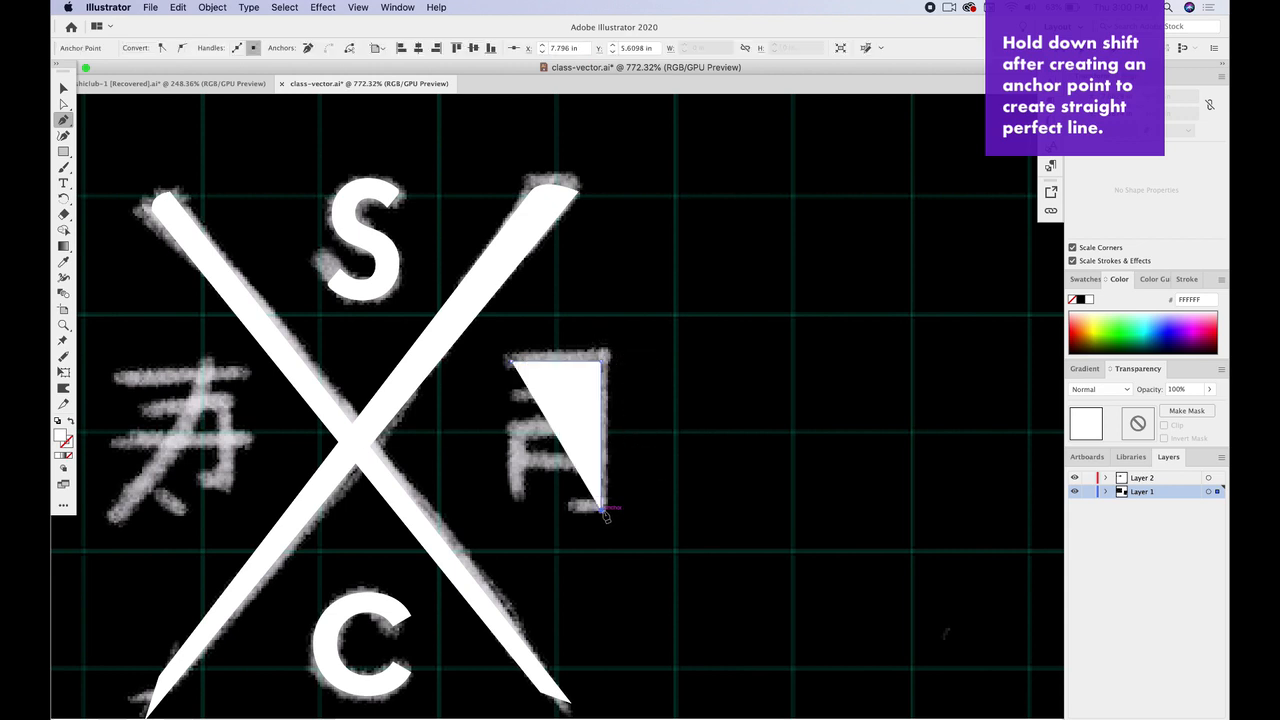
{"action": "left_click", "coordinate": [573, 511]}
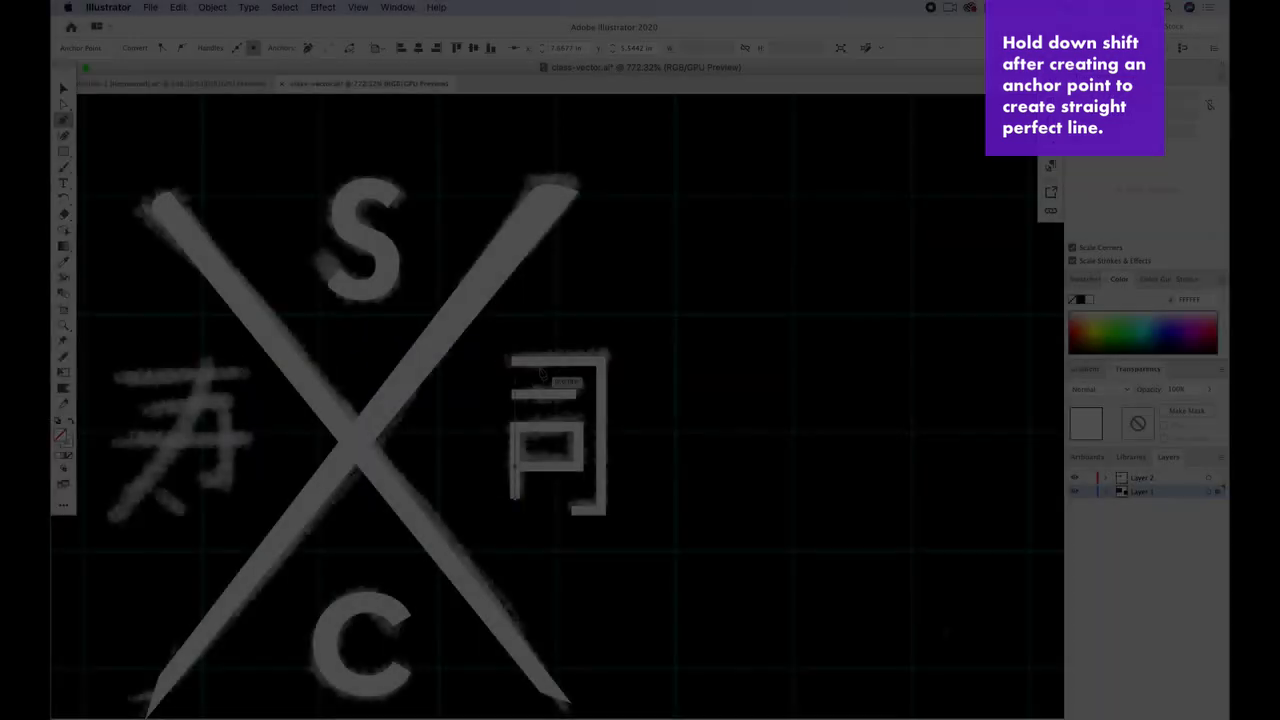
Step: Give the traced strokes of the 司 character round caps and round corner joins
{"action": "key", "text": "v"}
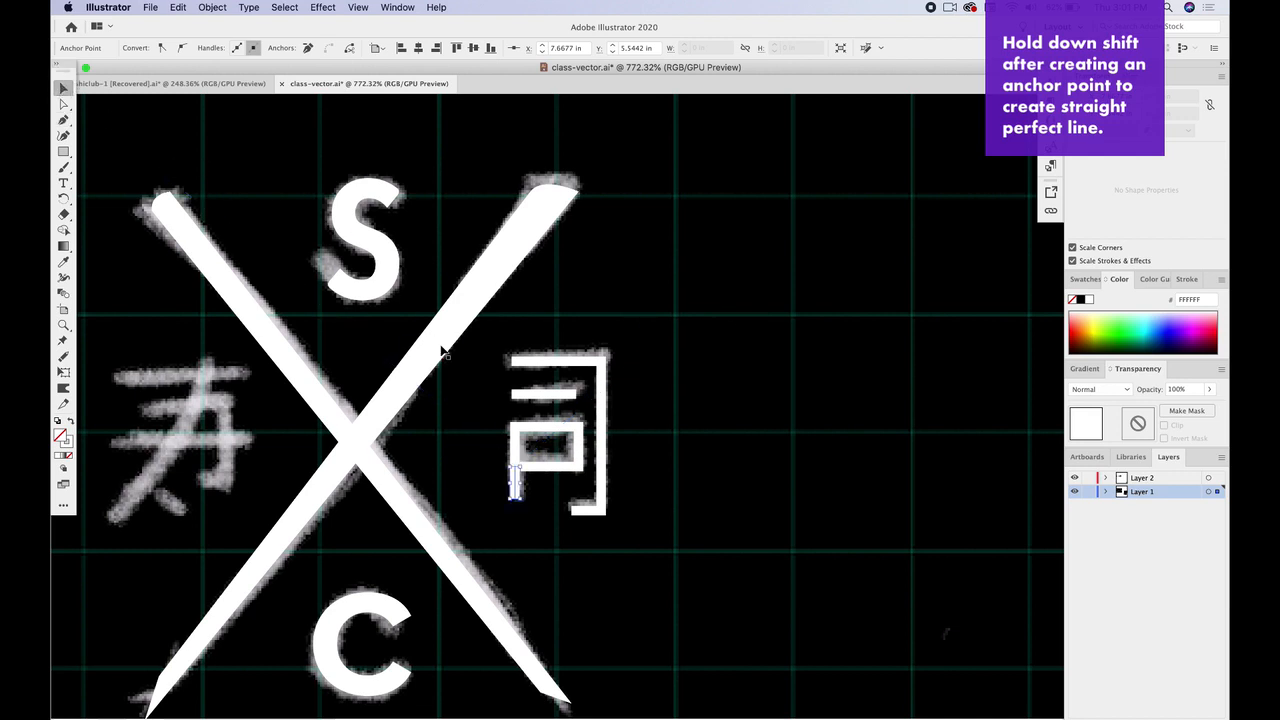
{"action": "left_click", "coordinate": [530, 395], "text": "shift"}
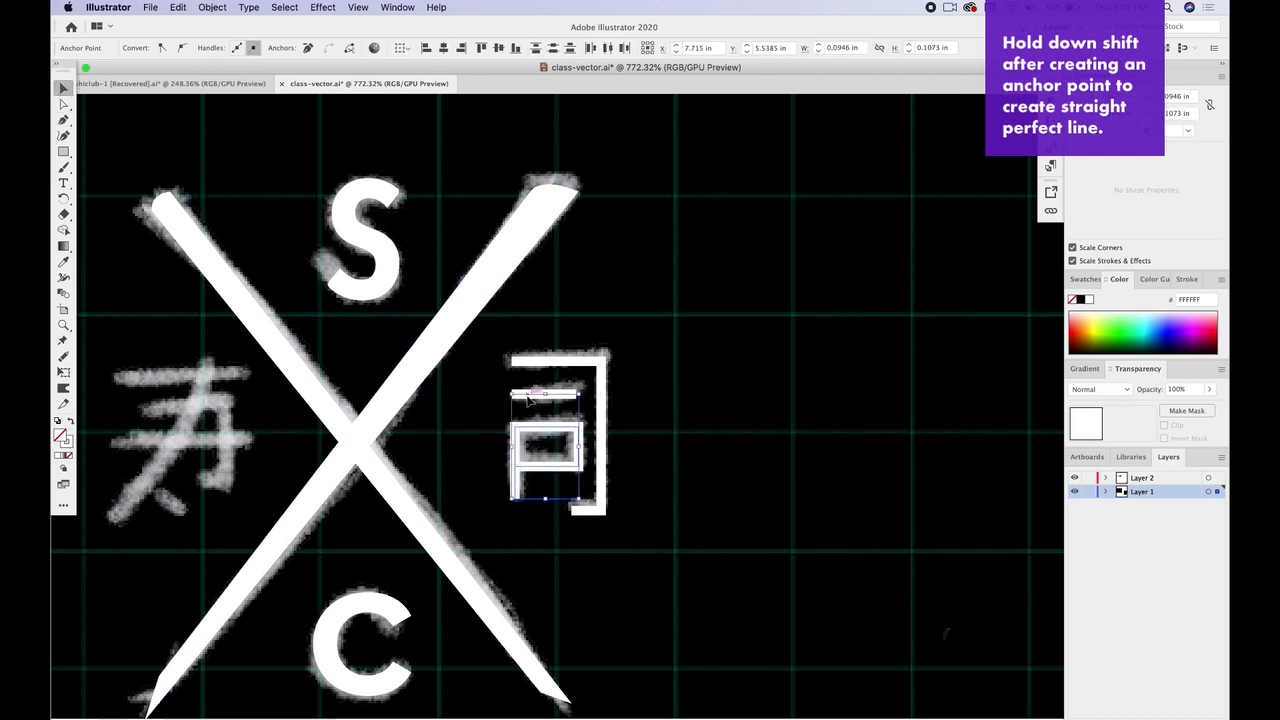
{"action": "left_click", "coordinate": [537, 362], "text": "shift"}
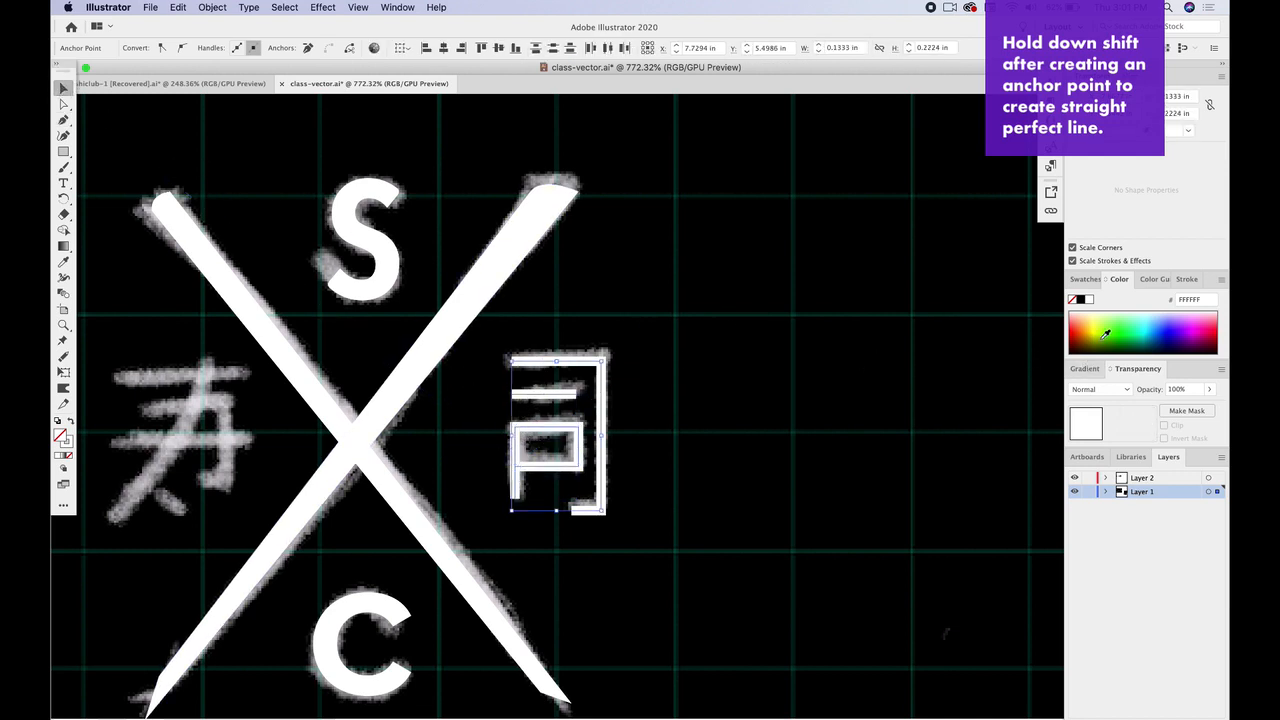
{"action": "left_click_drag", "start_coordinate": [1186, 279], "coordinate": [866, 338]}
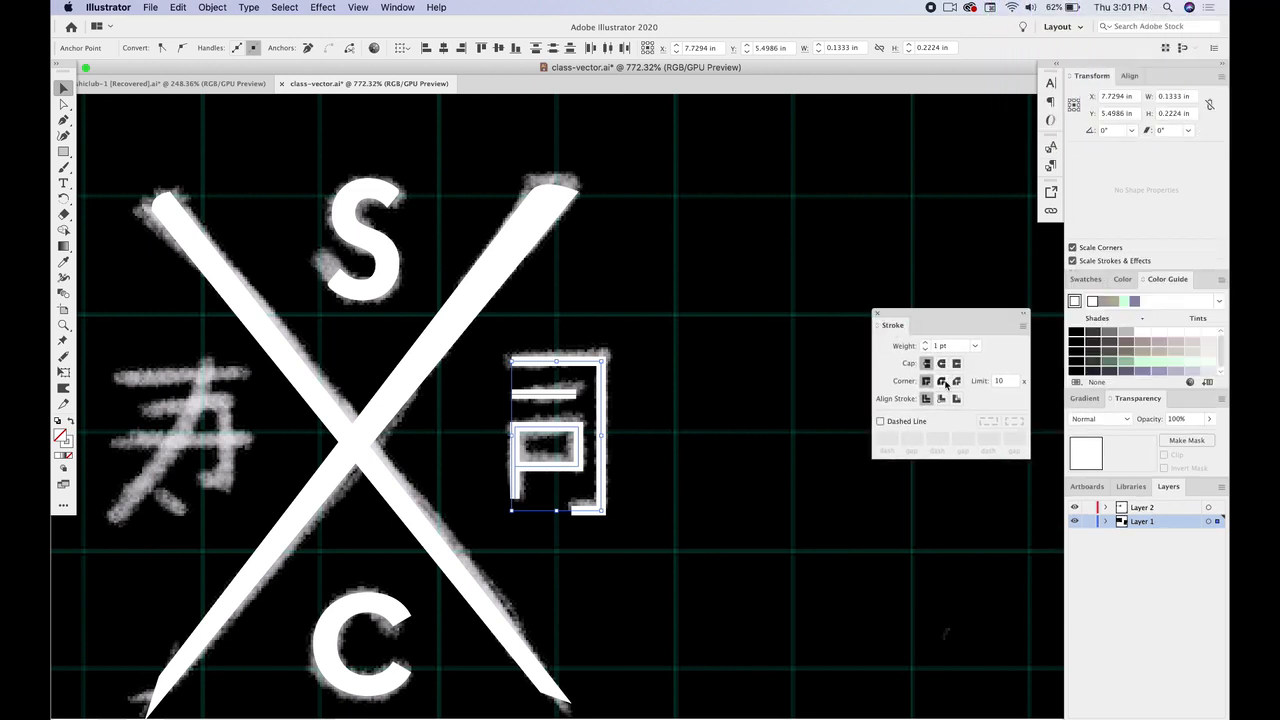
{"action": "left_click", "coordinate": [942, 364]}
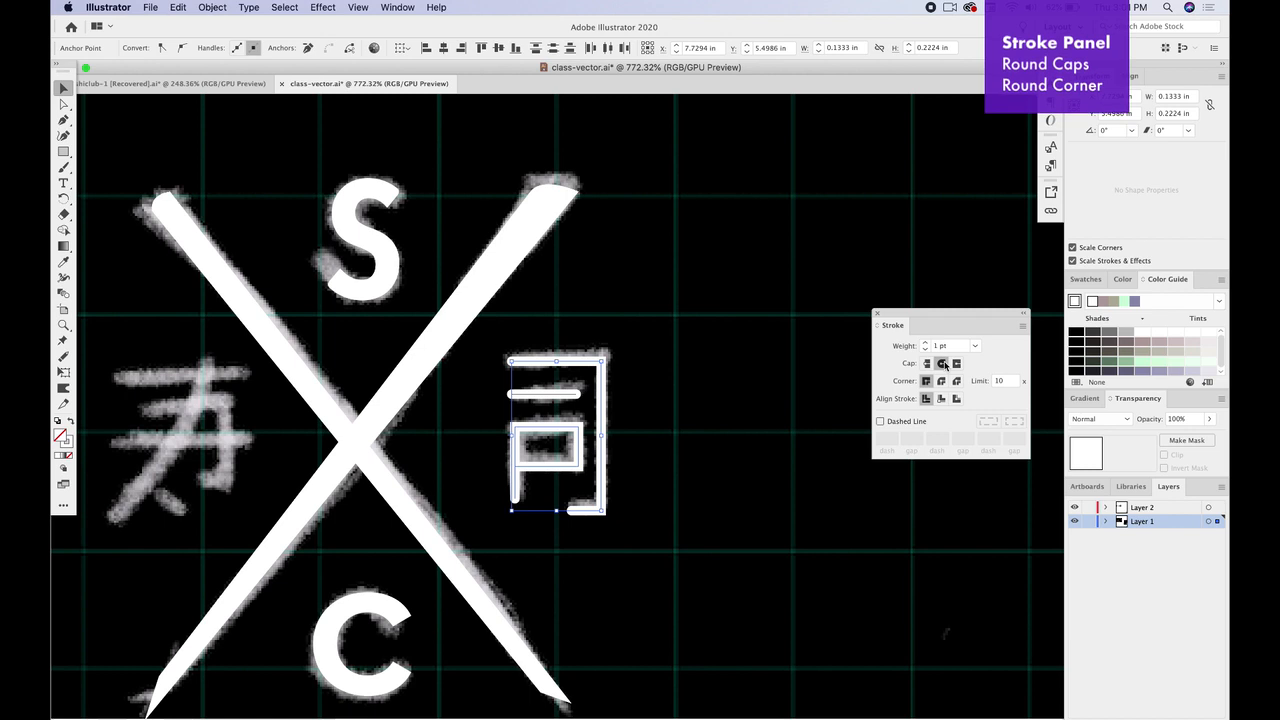
{"action": "left_click", "coordinate": [943, 382]}
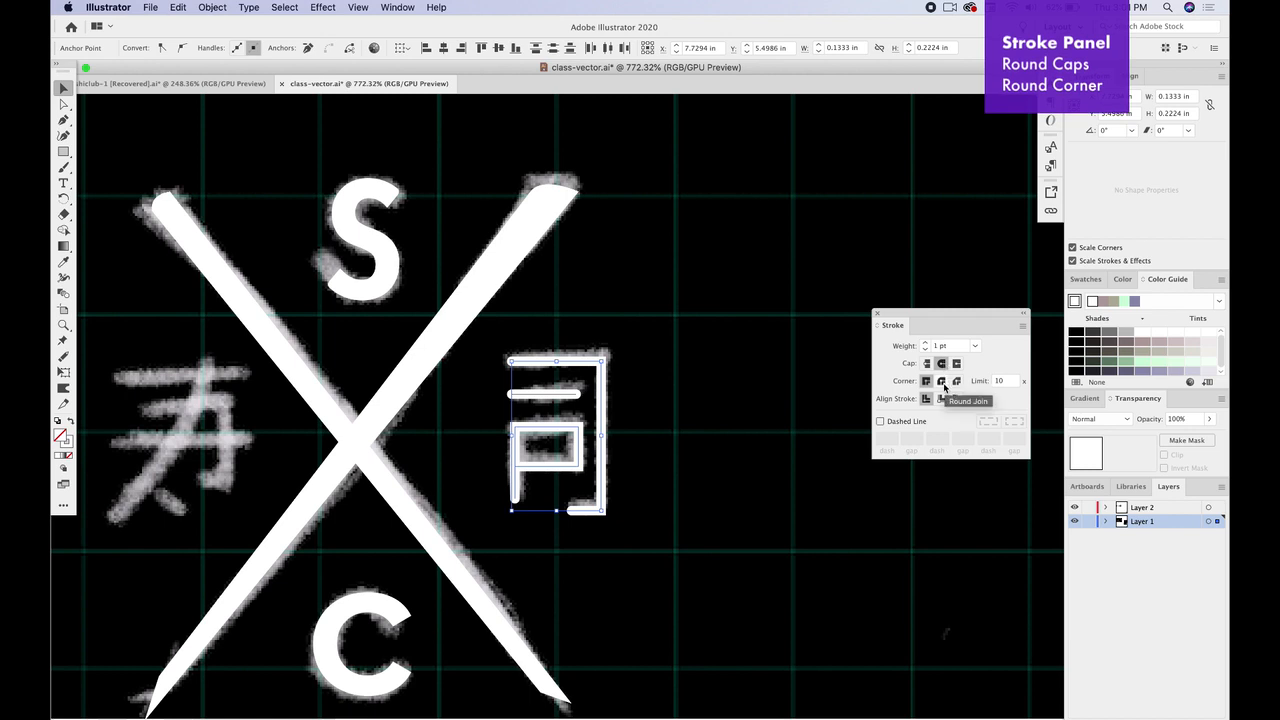
{"action": "left_click", "coordinate": [803, 409]}
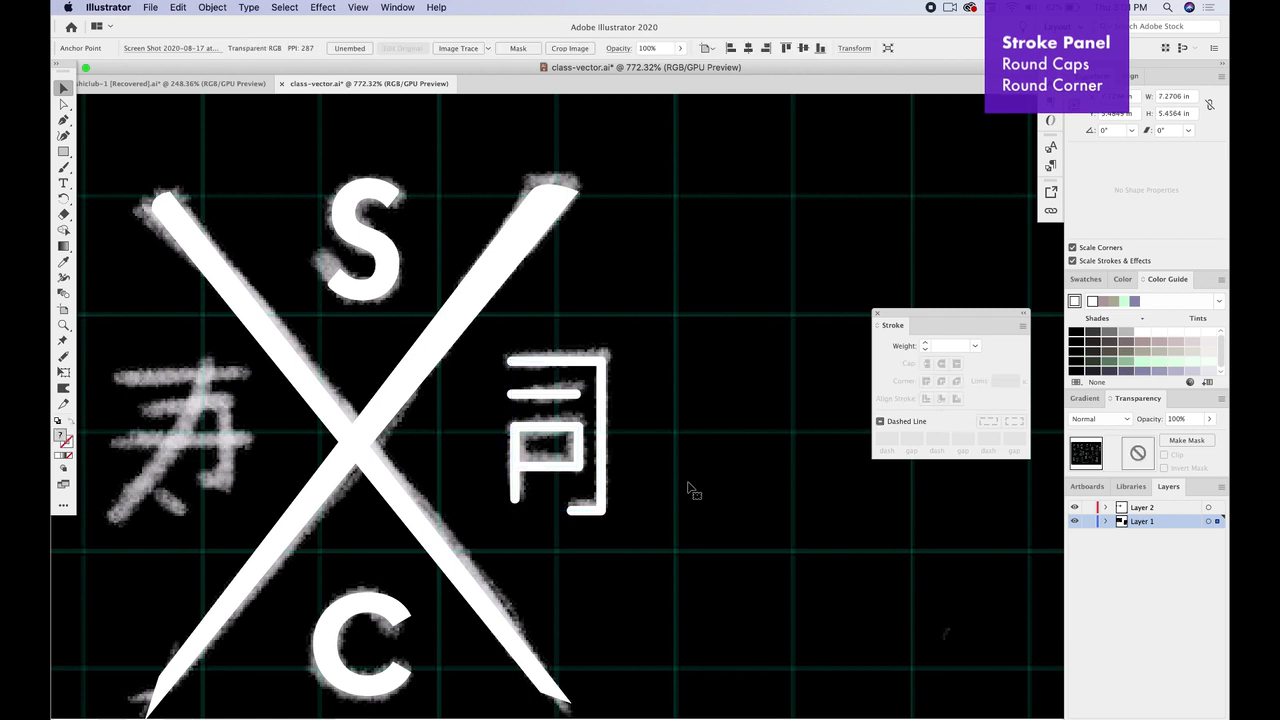
Step: Trace the long curved diagonal of the sketched 寿 character and copy the 司 character's white 1 pt rounded stroke style onto it
{"action": "scroll", "coordinate": [690, 490], "scroll_direction": "left", "scroll_amount": 5}
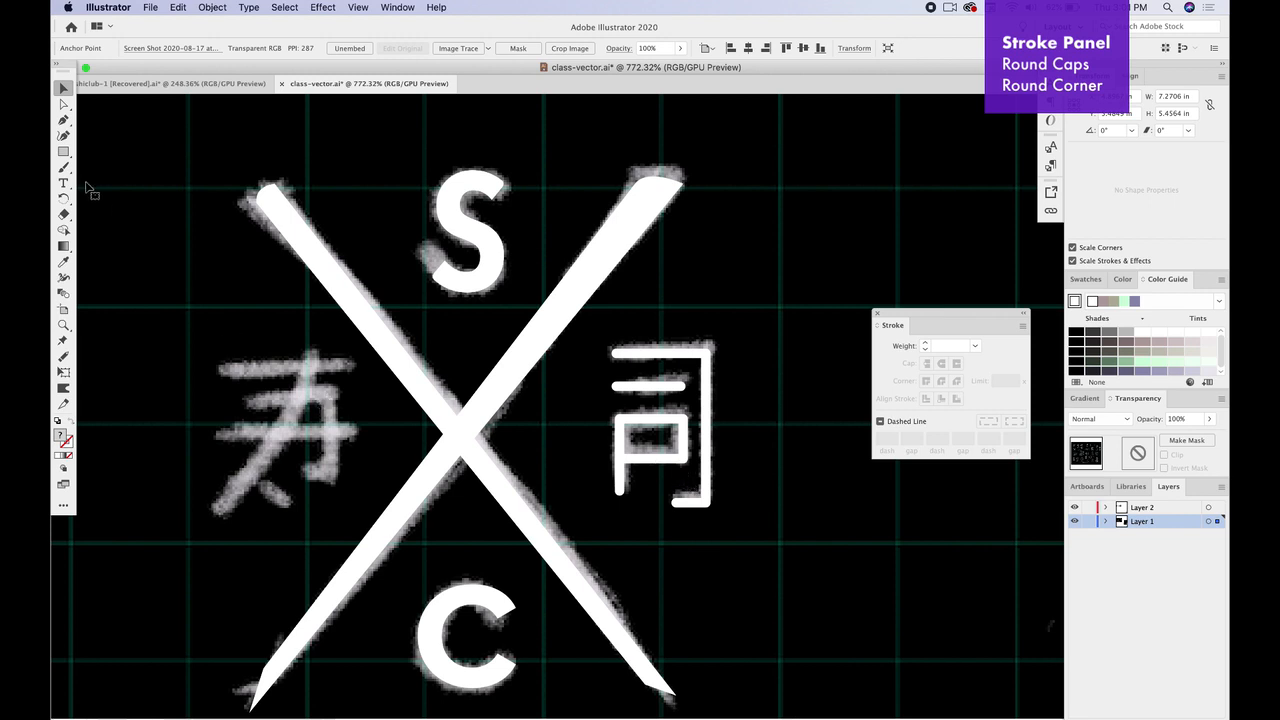
{"action": "left_click", "coordinate": [64, 121]}
{"action": "left_click", "coordinate": [312, 352]}
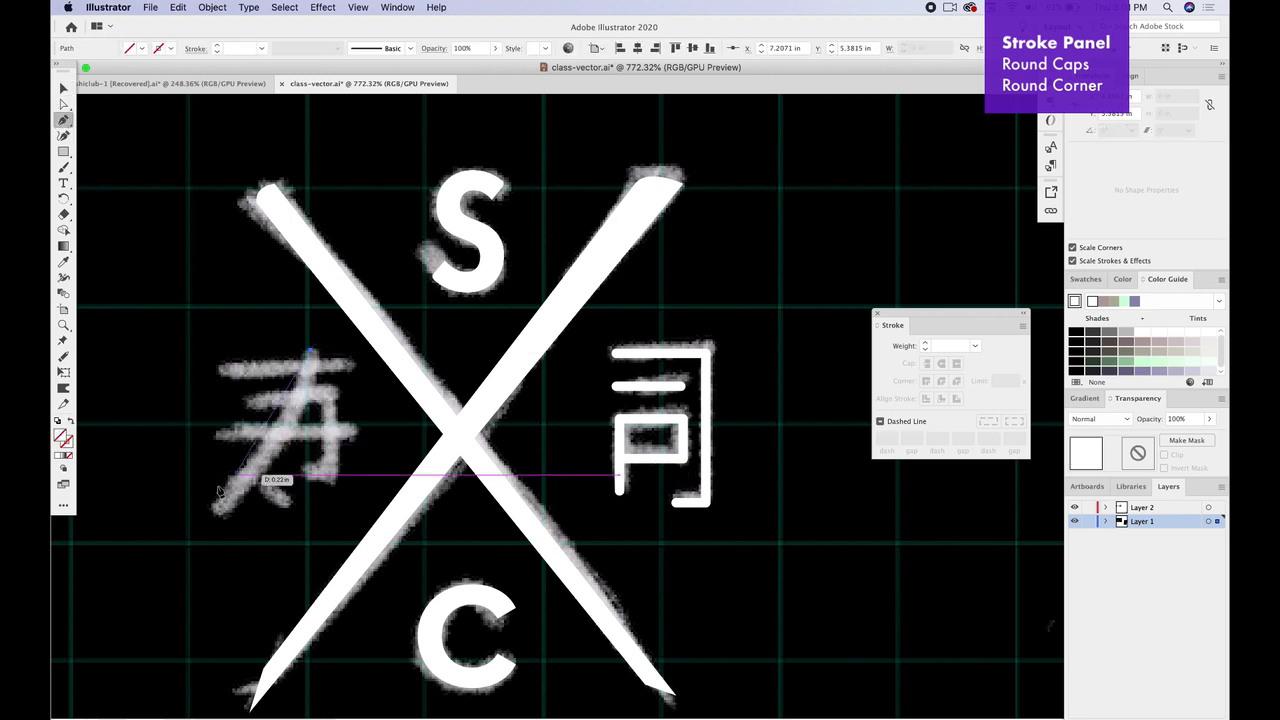
{"action": "left_click_drag", "start_coordinate": [215, 512], "coordinate": [138, 564]}
{"action": "left_click", "coordinate": [63, 261]}
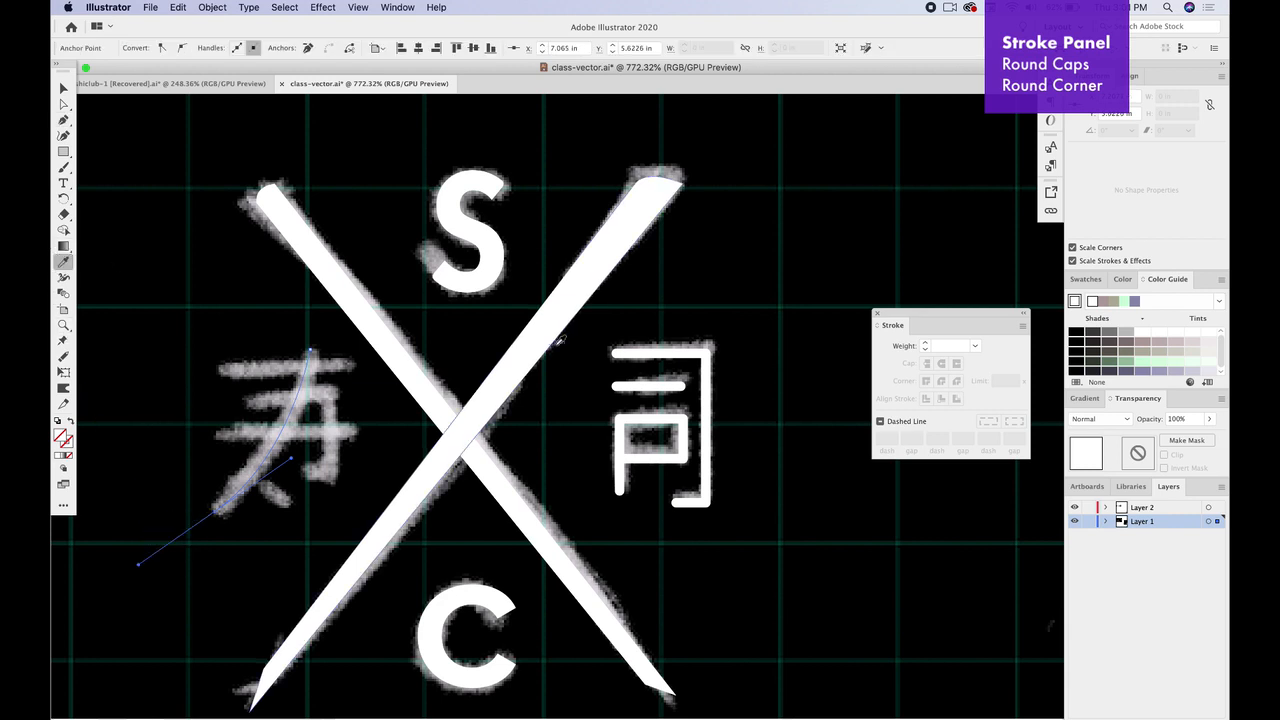
{"action": "left_click", "coordinate": [545, 350]}
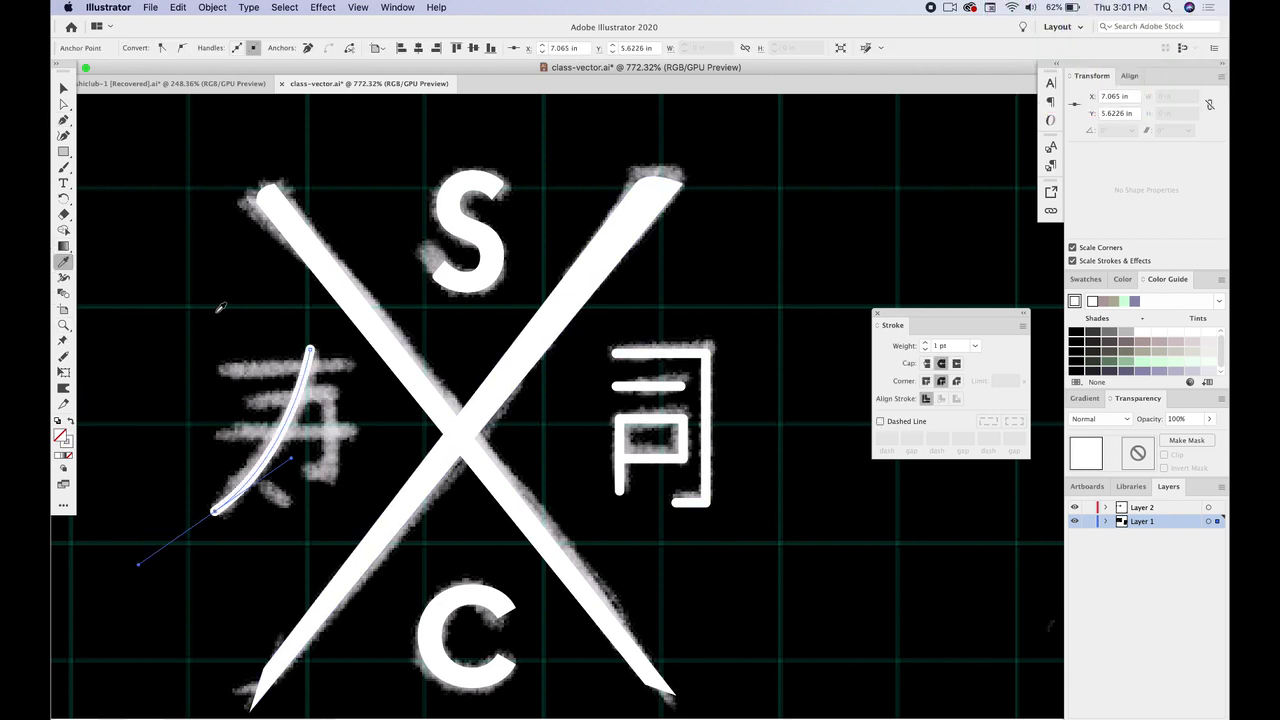
Step: Trace the 寿 character's top horizontal stroke and the hooked stroke below it with straight Pen segments
{"action": "key", "text": "p"}
{"action": "left_click", "coordinate": [226, 369]}
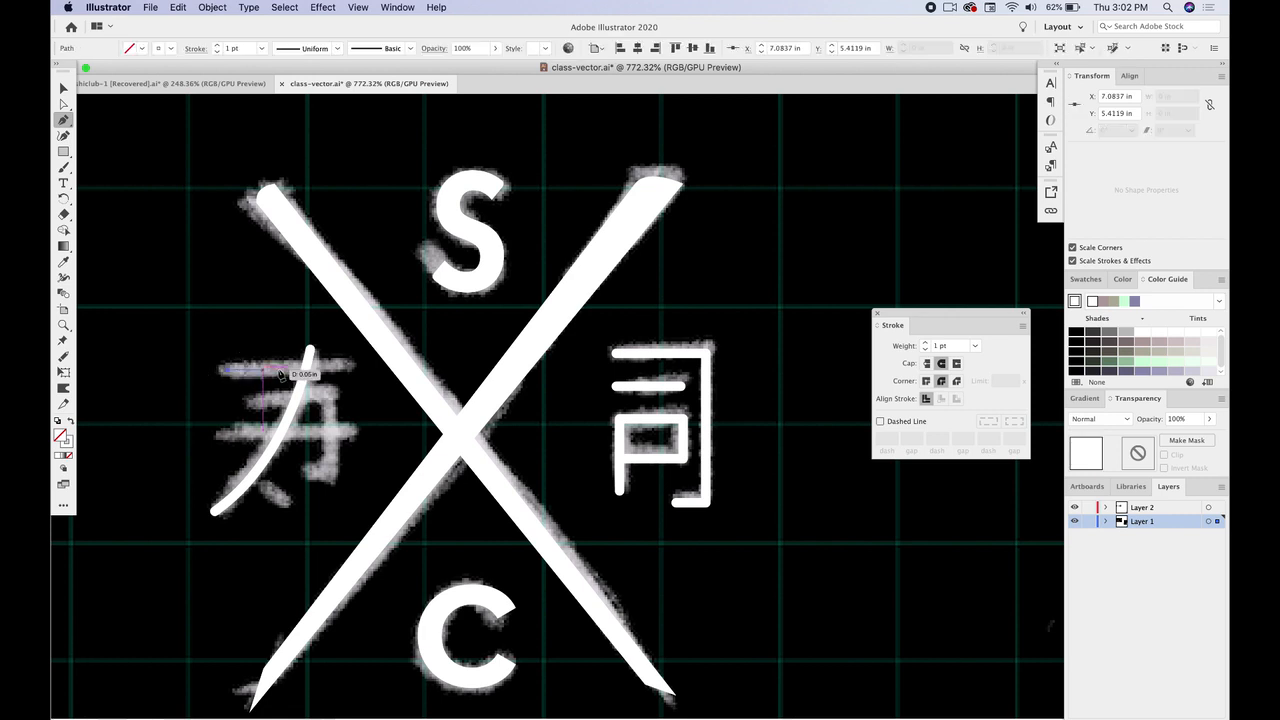
{"action": "left_click", "coordinate": [360, 371]}
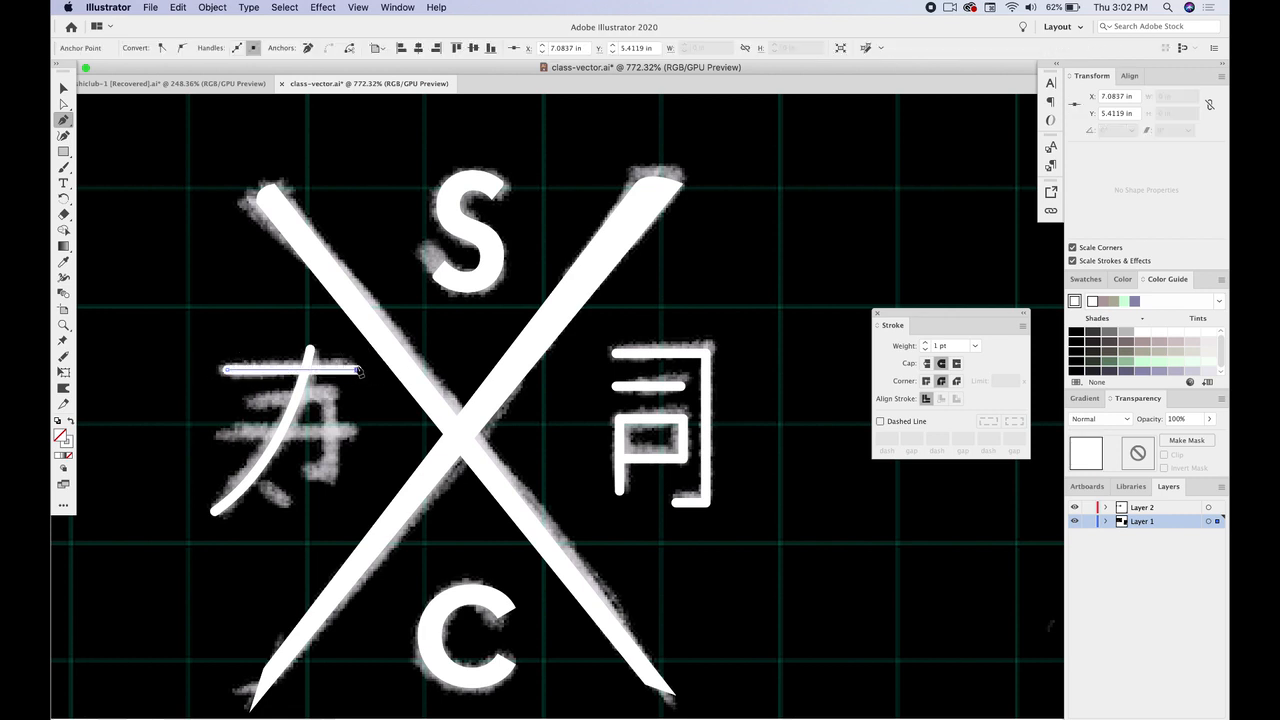
{"action": "left_click", "coordinate": [258, 403]}
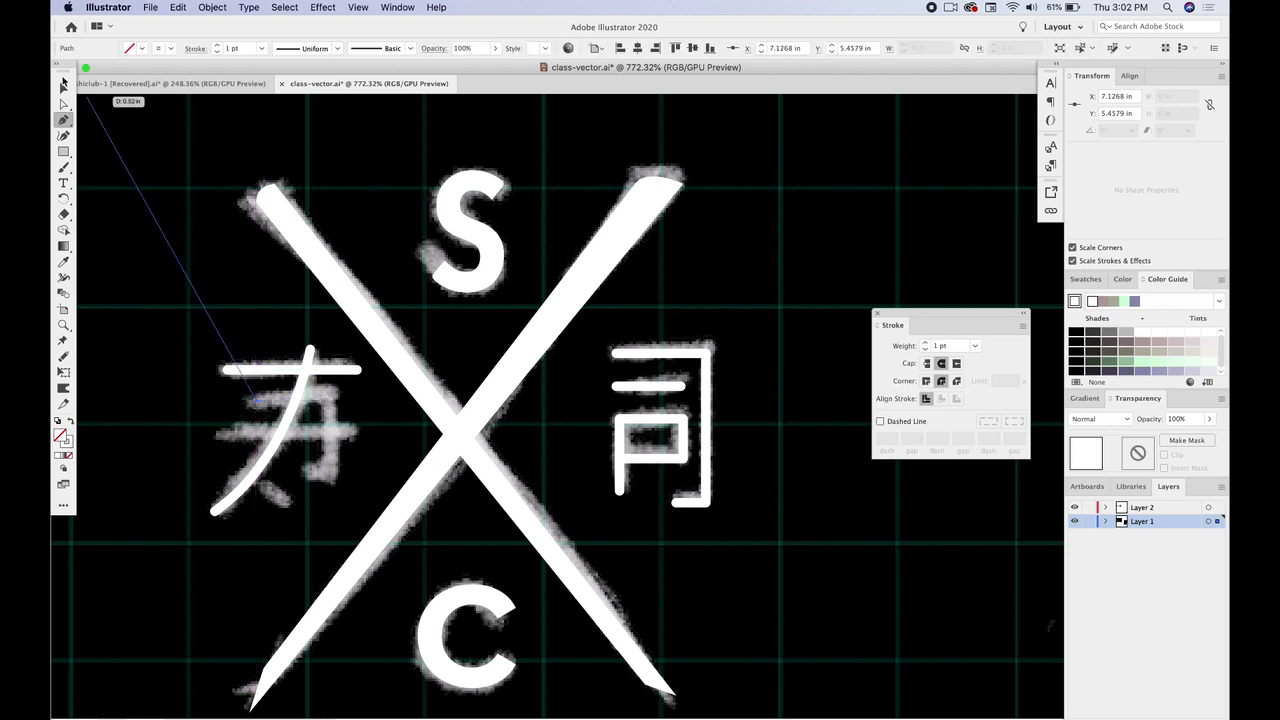
{"action": "left_click", "coordinate": [330, 404]}
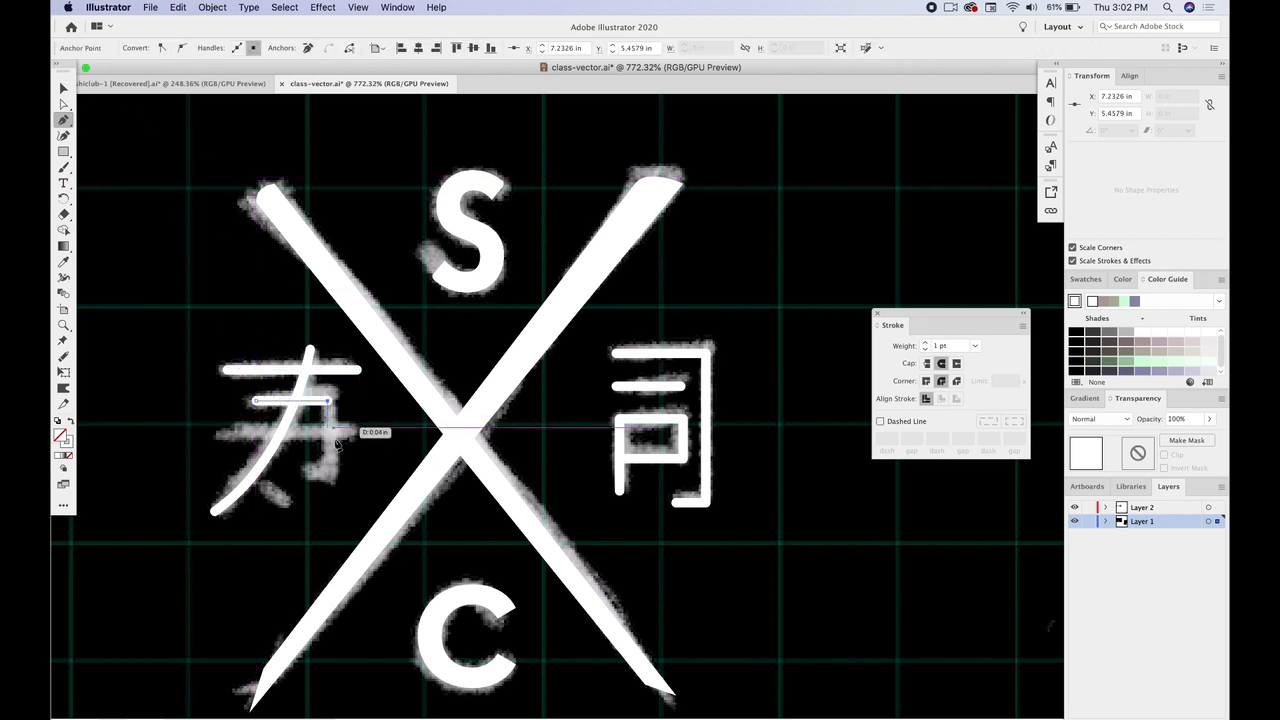
{"action": "left_click_drag", "start_coordinate": [313, 478], "coordinate": [308, 477]}
{"action": "left_click", "coordinate": [308, 477]}
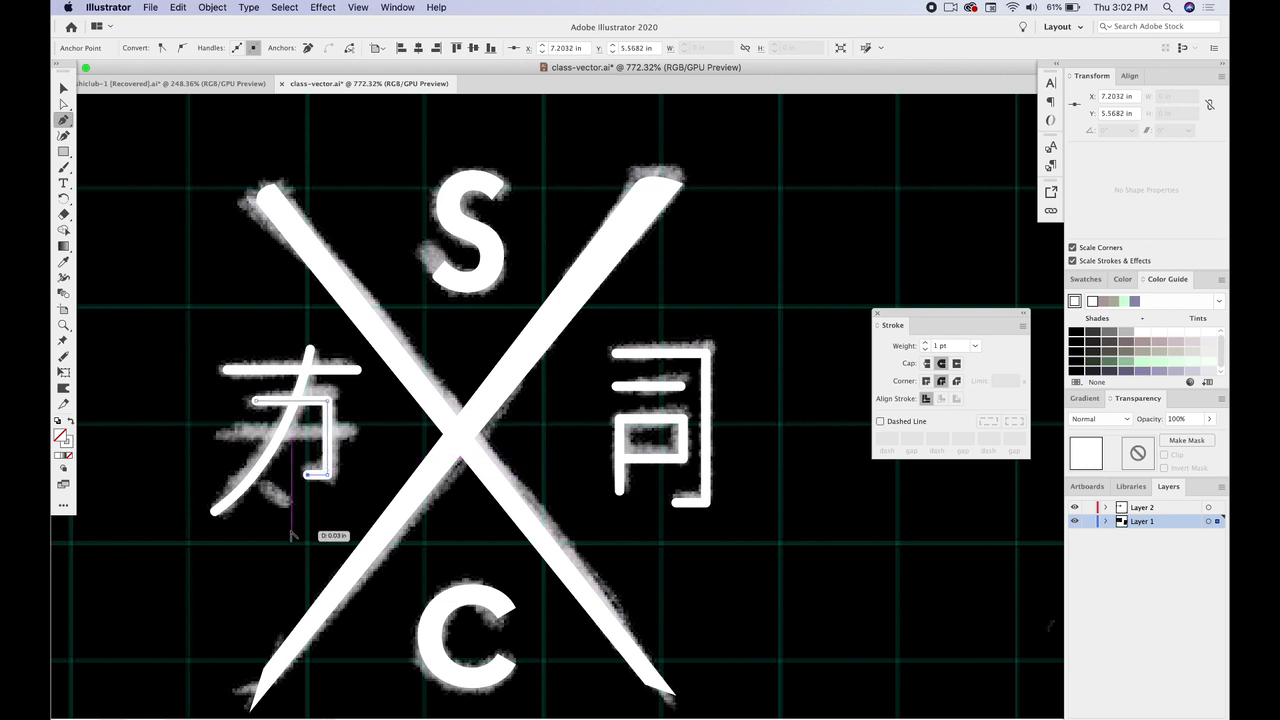
Step: Trace the 寿 character's lower full-width horizontal stroke and the short diagonal stroke at its foot
{"action": "mouse_move", "coordinate": [219, 433]}
{"action": "left_mouse_down"}
{"action": "mouse_move", "coordinate": [394, 436]}
{"action": "mouse_move", "coordinate": [355, 435]}
{"action": "left_mouse_up"}
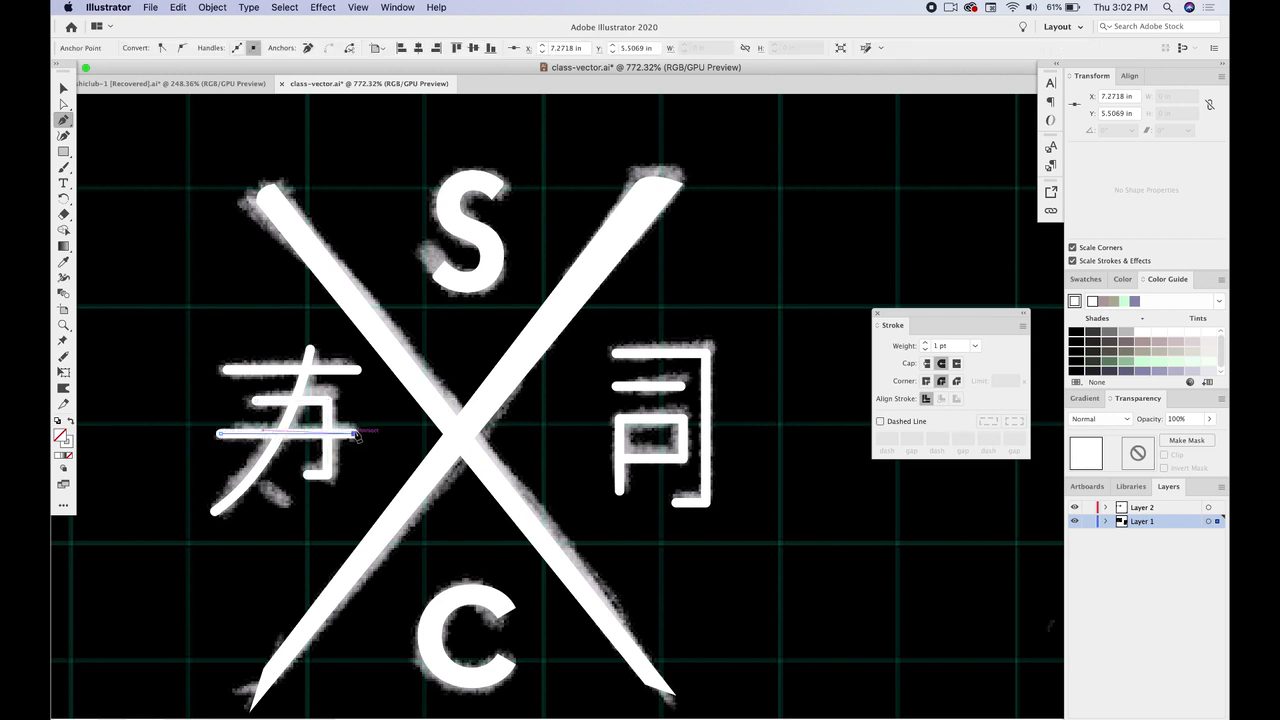
{"action": "key", "text": "Escape"}
{"action": "left_click", "coordinate": [254, 475]}
{"action": "left_click", "coordinate": [282, 503]}
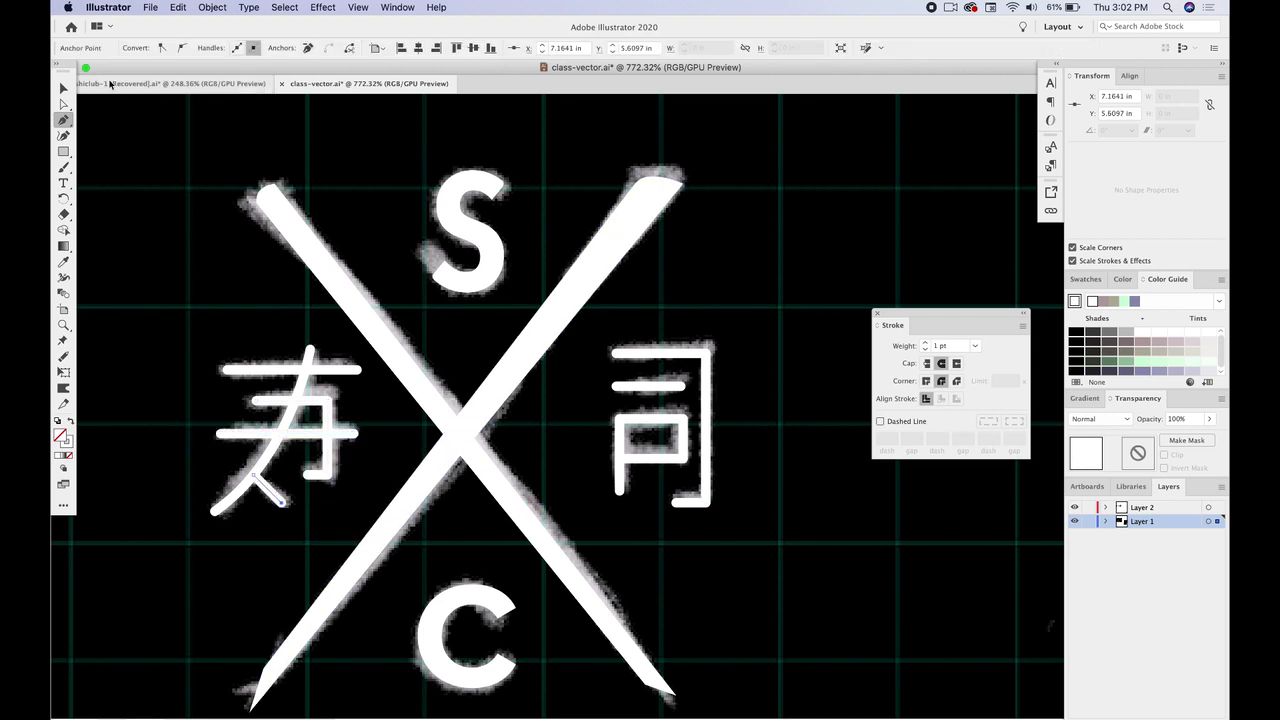
{"action": "left_click", "coordinate": [65, 90]}
{"action": "scroll", "coordinate": [517, 431], "scroll_direction": "down", "scroll_amount": 3}
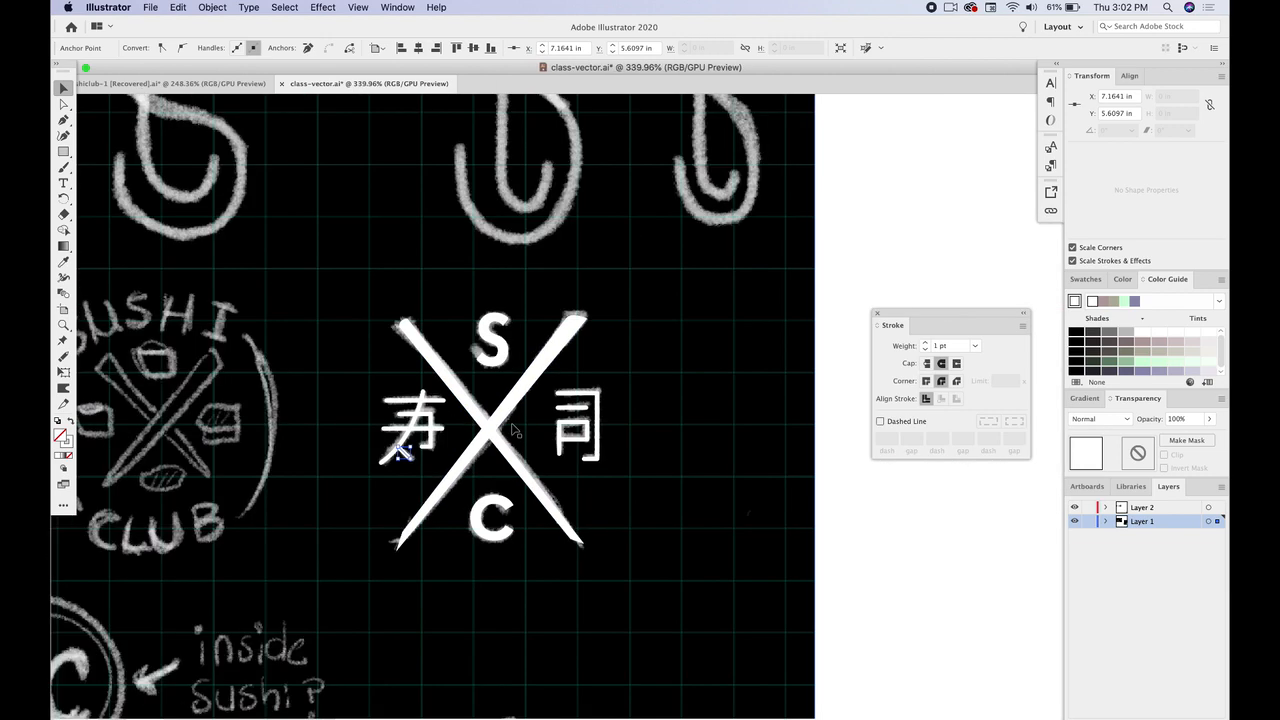
Step: Draw a background rectangle about 2.18 by 1.74 in over the logo on Layer 2 and fill it with near-black
{"action": "mouse_move", "coordinate": [137, 160]}
{"action": "left_mouse_down"}
{"action": "mouse_move", "coordinate": [460, 374]}
{"action": "mouse_move", "coordinate": [781, 673]}
{"action": "left_mouse_up"}
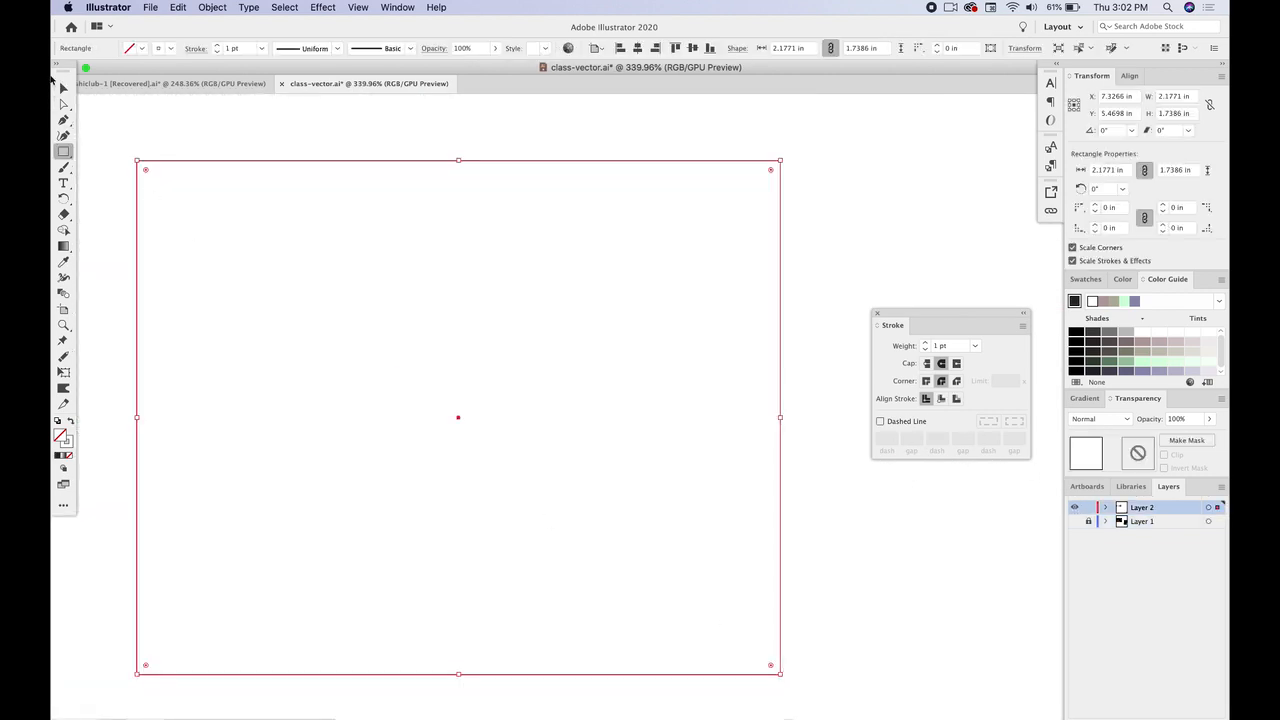
{"action": "double_click", "coordinate": [63, 425]}
{"action": "left_click", "coordinate": [859, 362]}
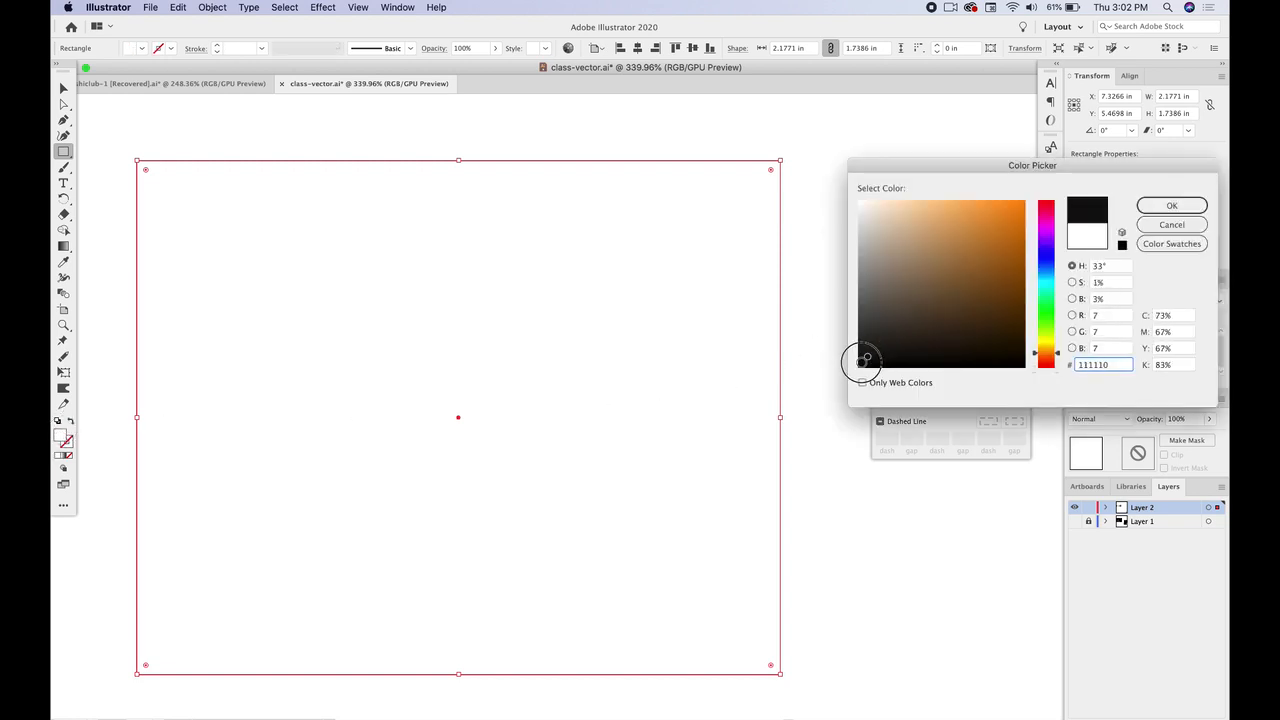
{"action": "left_click", "coordinate": [1171, 205]}
{"action": "left_click", "coordinate": [62, 87]}
Step: Send the near-black rectangle behind the logo artwork and deselect it
{"action": "right_click", "coordinate": [363, 281]}
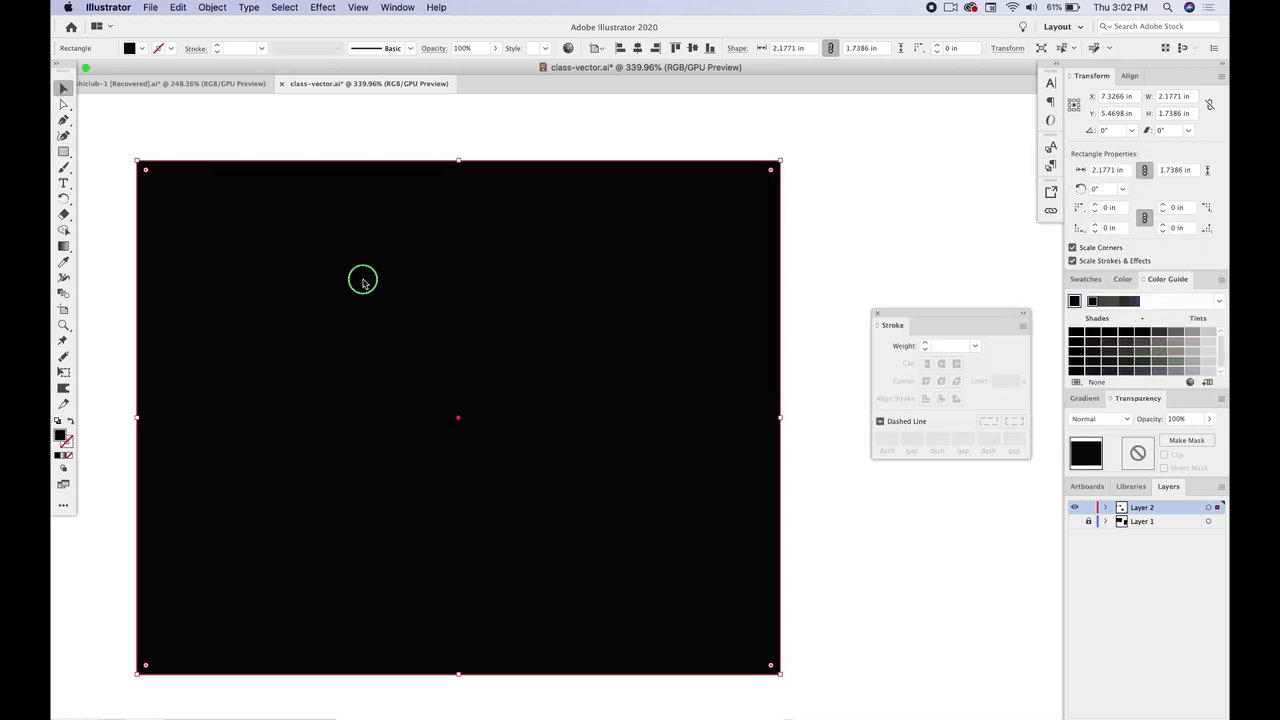
{"action": "mouse_move", "coordinate": [402, 514]}
{"action": "left_click", "coordinate": [530, 551]}
{"action": "left_click", "coordinate": [828, 322]}
Step: Draw a narrow black four-sided shape across the thicker chopstick just below the crossing, along the other chopstick's edge, to form a gap
{"action": "scroll", "coordinate": [597, 407], "scroll_direction": "up", "scroll_amount": 5}
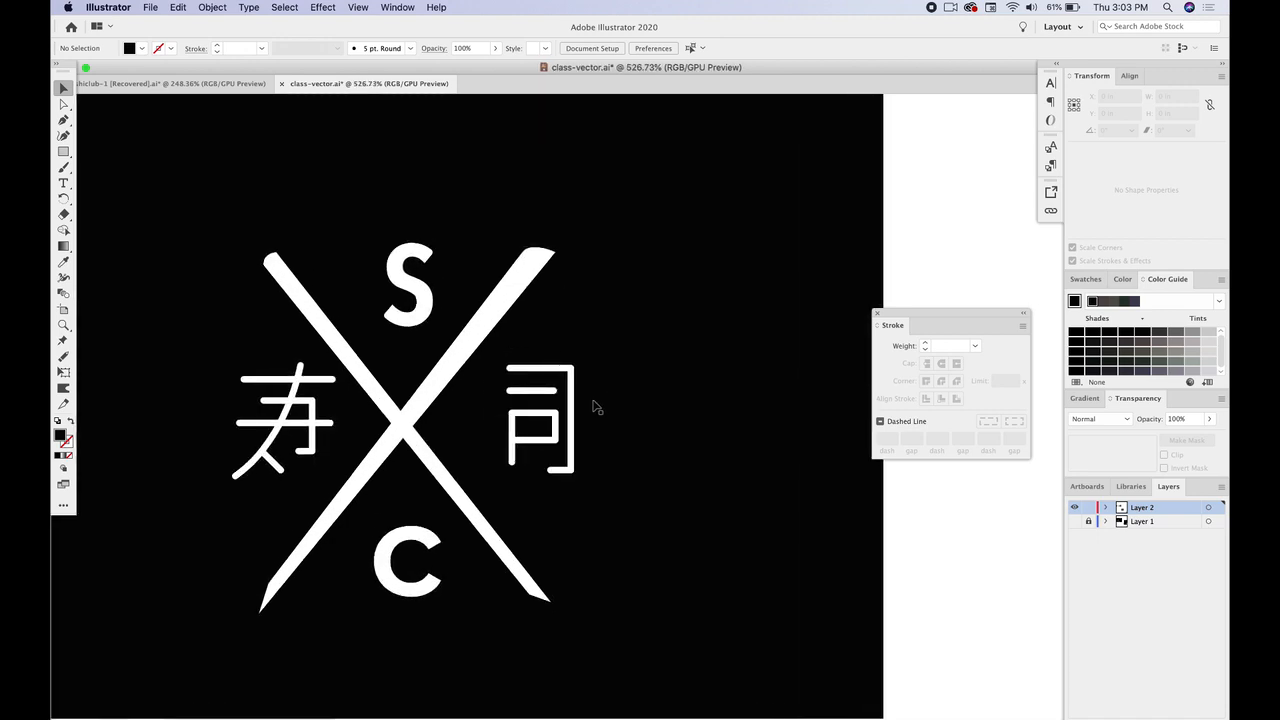
{"action": "scroll", "coordinate": [597, 407], "scroll_direction": "left", "scroll_amount": 3}
{"action": "scroll", "coordinate": [464, 440], "scroll_direction": "up", "scroll_amount": 2}
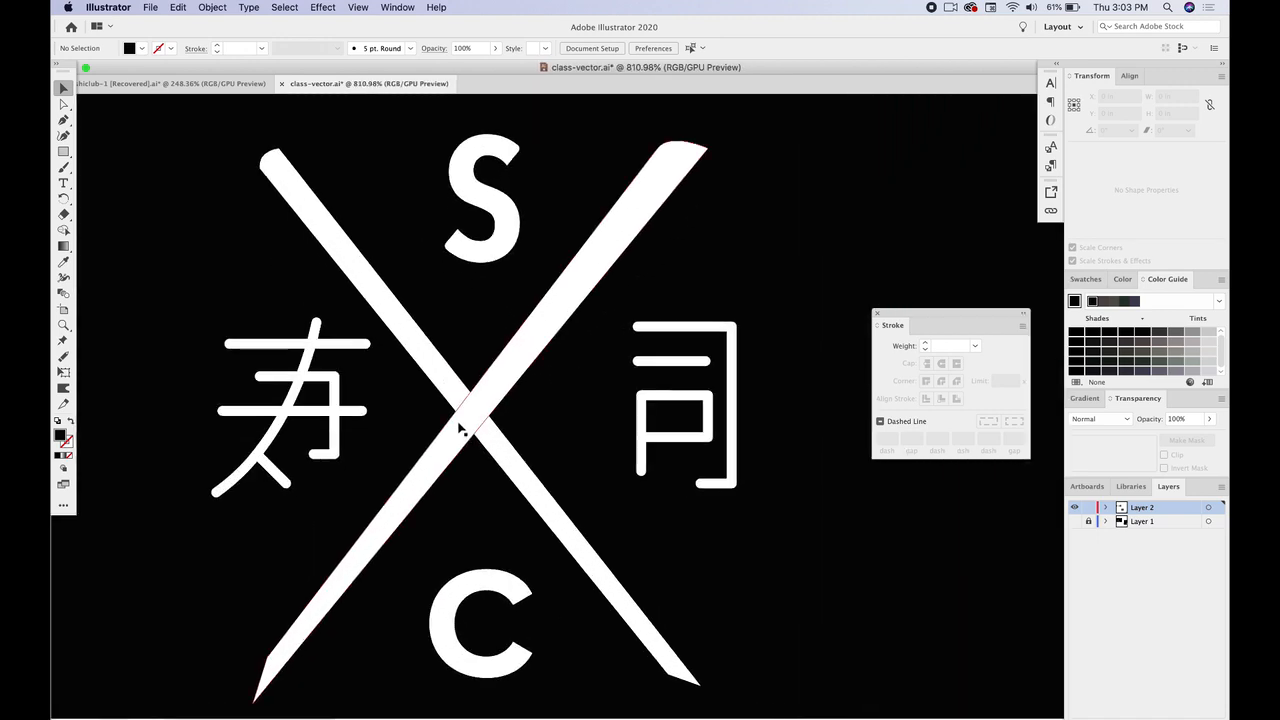
{"action": "left_click", "coordinate": [63, 119]}
{"action": "scroll", "coordinate": [458, 418], "scroll_direction": "up", "scroll_amount": 1}
{"action": "left_click", "coordinate": [457, 414]}
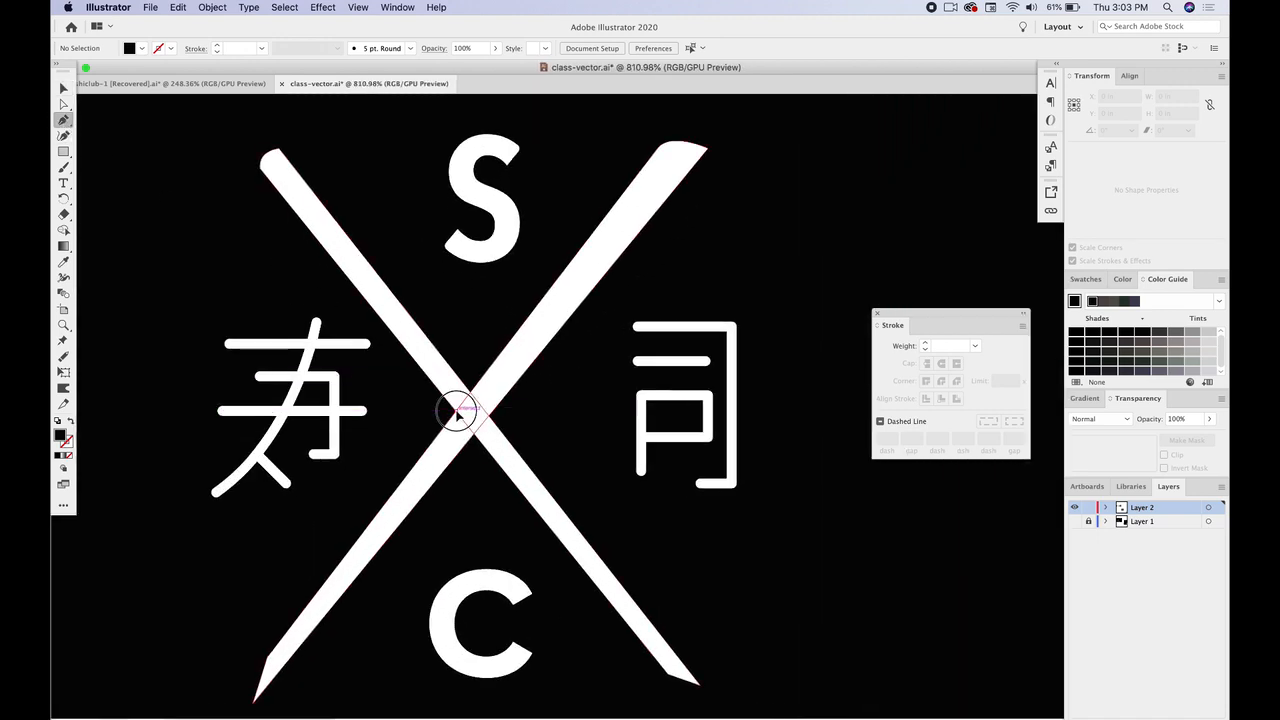
{"action": "left_click", "coordinate": [474, 434]}
{"action": "scroll", "coordinate": [475, 435], "scroll_direction": "up", "scroll_amount": 1}
{"action": "scroll", "coordinate": [475, 437], "scroll_direction": "up", "scroll_amount": 5}
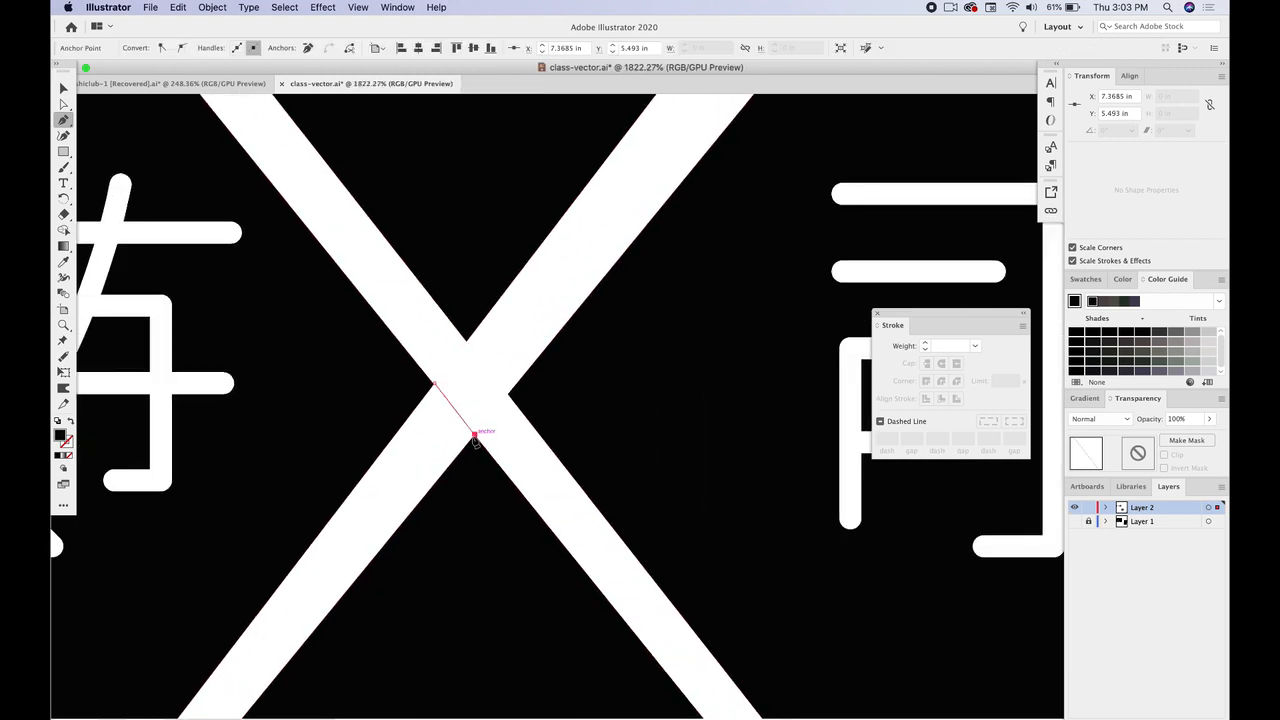
{"action": "left_click", "coordinate": [461, 449]}
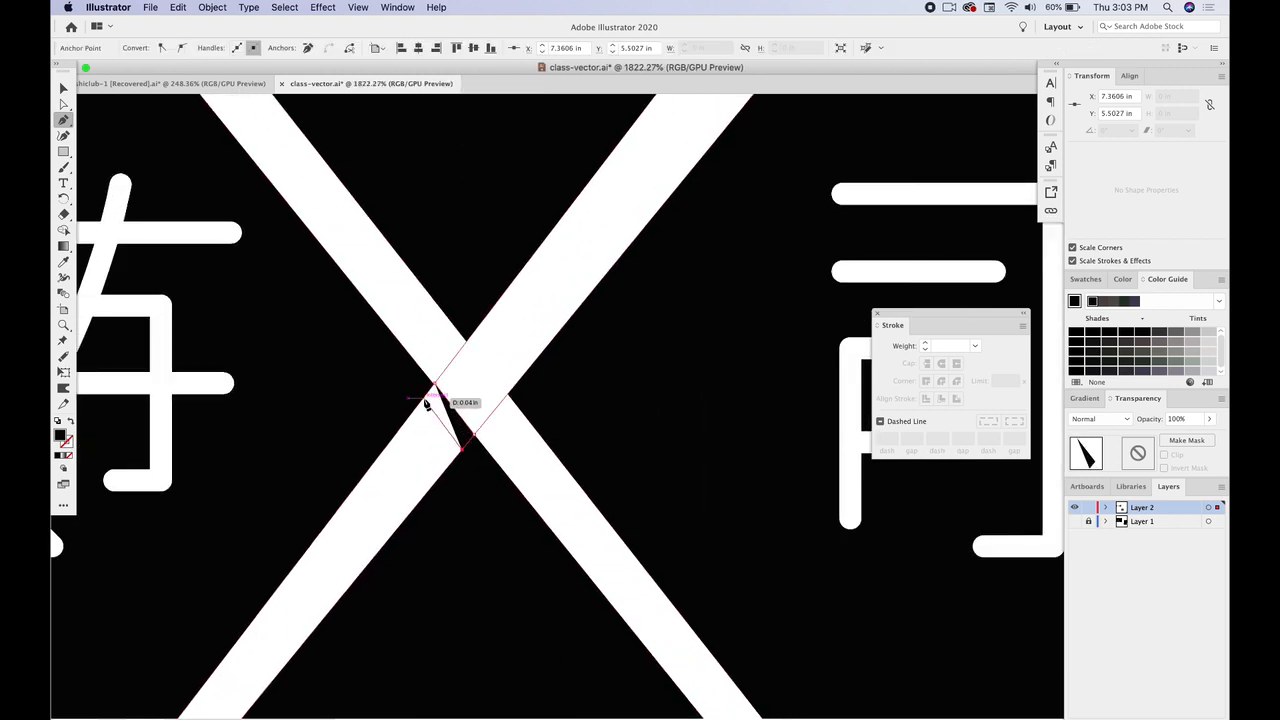
{"action": "left_click", "coordinate": [424, 399]}
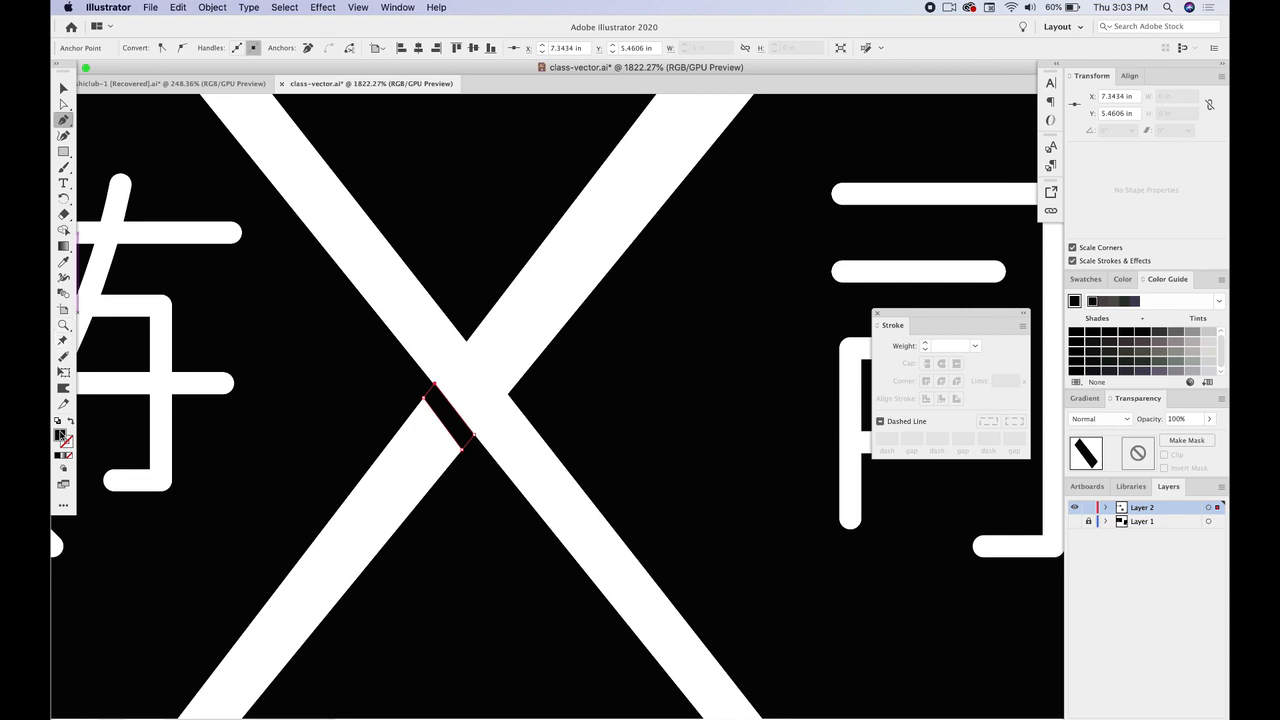
Step: Fill the narrow gap shape below the chopstick crossing with light grey #DBDBDB
{"action": "double_click", "coordinate": [60, 435]}
{"action": "left_click_drag", "start_coordinate": [859, 232], "coordinate": [853, 218]}
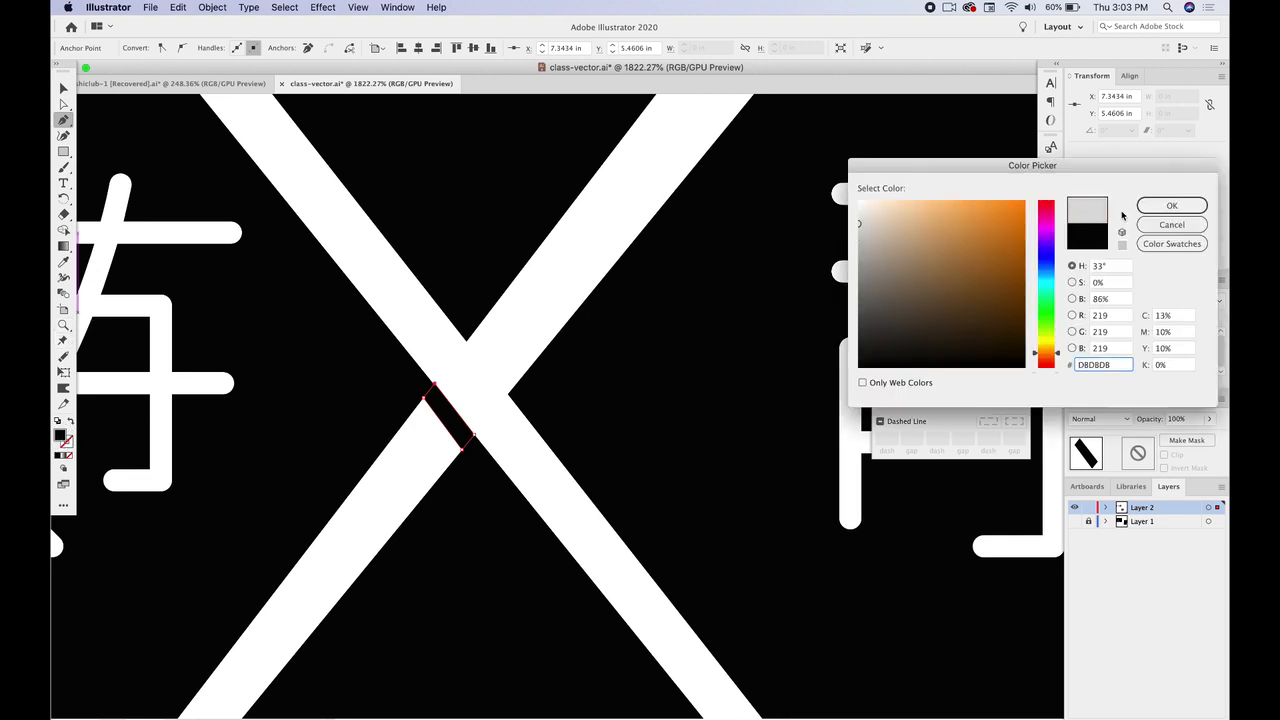
{"action": "left_click", "coordinate": [1159, 207]}
{"action": "left_click", "coordinate": [63, 88]}
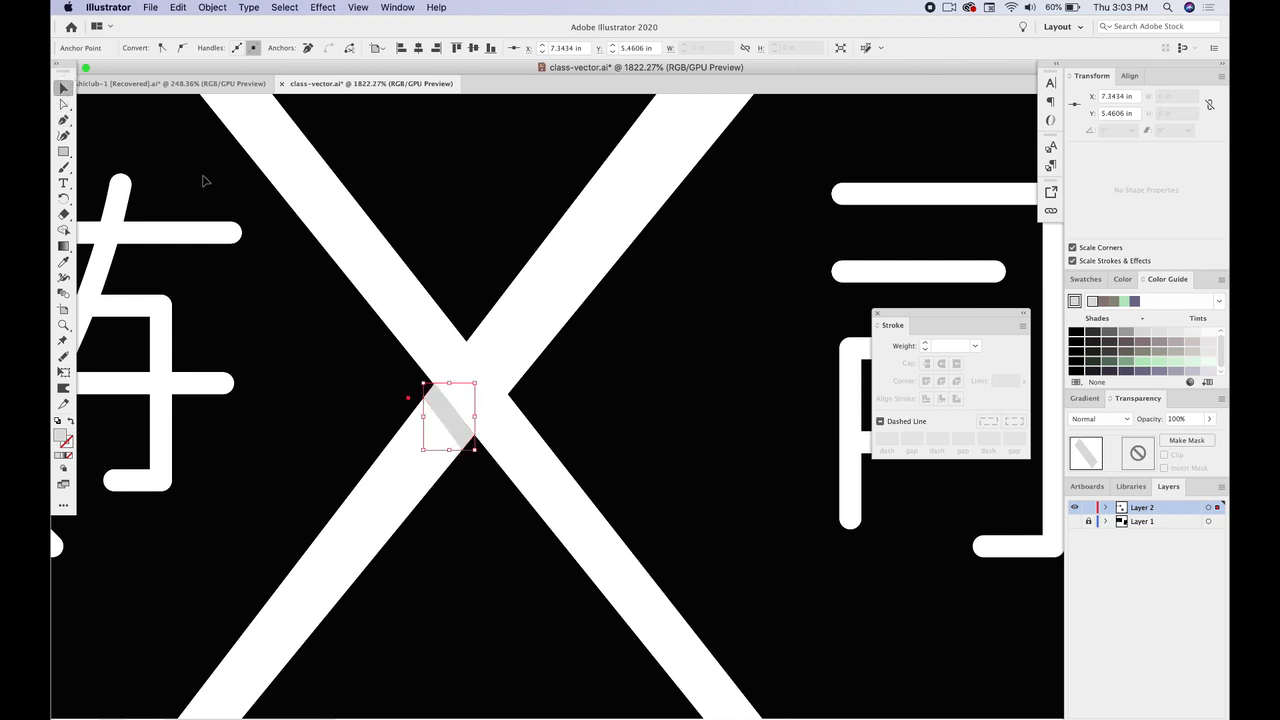
Step: Move the grey gap shape's two upper-left corner points onto the thicker chopstick's edge so the shape spans it fully
{"action": "left_click", "coordinate": [300, 397]}
{"action": "scroll", "coordinate": [432, 404], "scroll_direction": "up", "scroll_amount": 5}
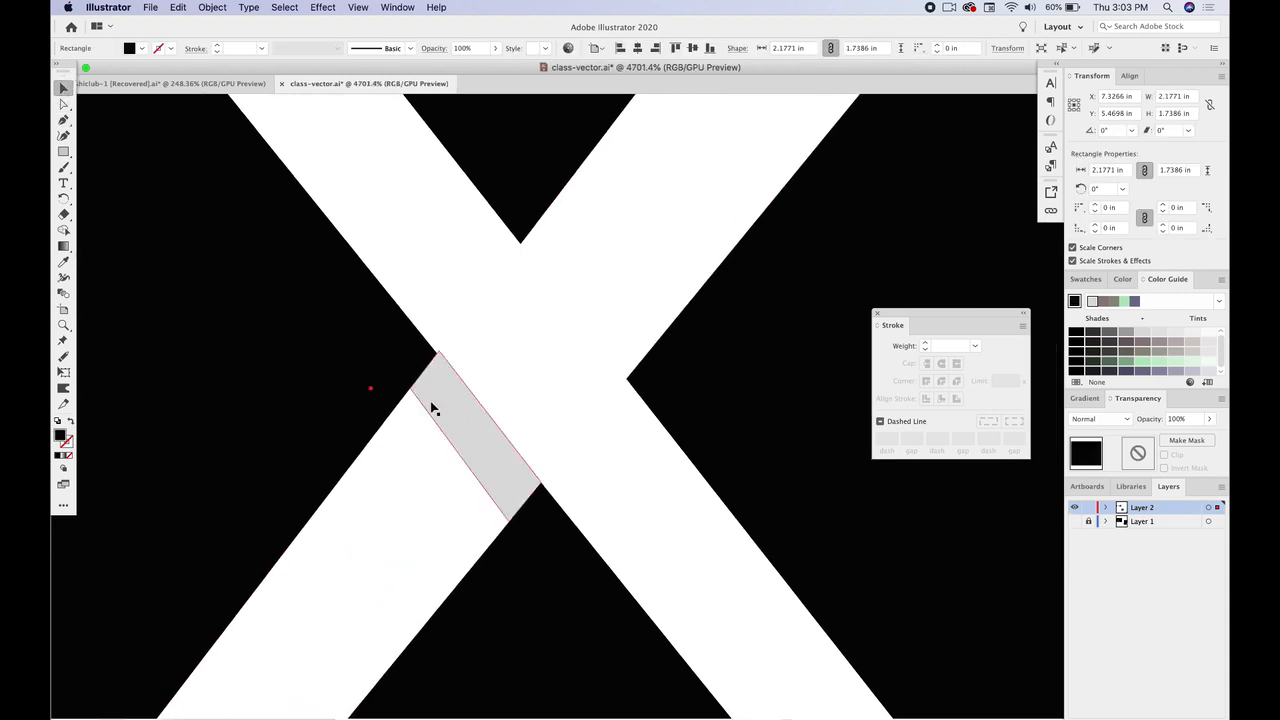
{"action": "left_click", "coordinate": [63, 105]}
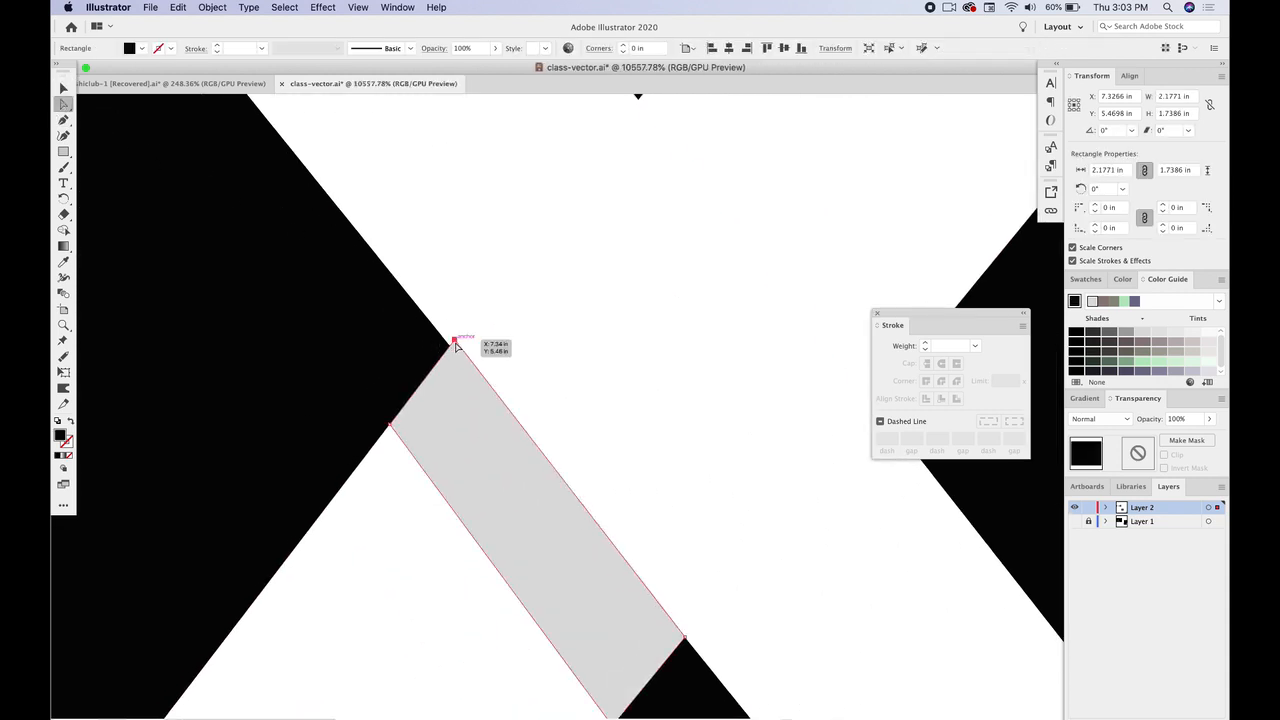
{"action": "mouse_move", "coordinate": [454, 346]}
{"action": "left_mouse_down"}
{"action": "mouse_move", "coordinate": [447, 362]}
{"action": "mouse_move", "coordinate": [449, 342]}
{"action": "left_mouse_up"}
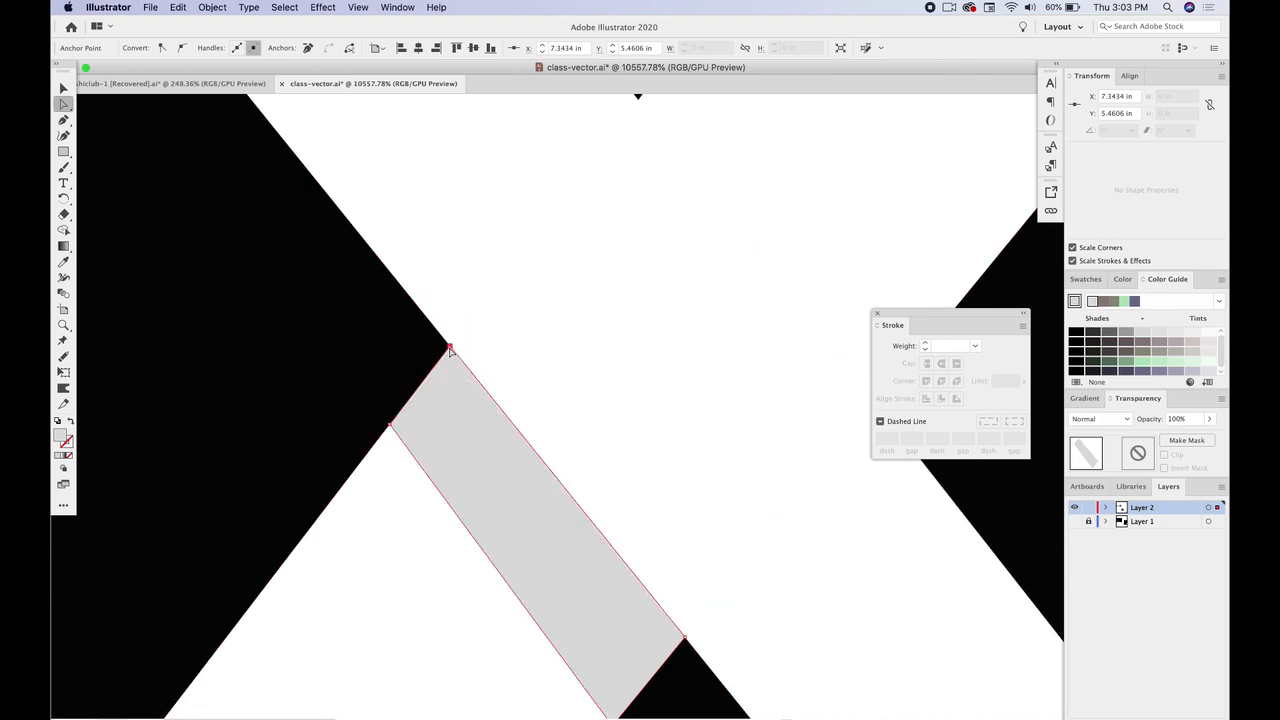
{"action": "left_click_drag", "start_coordinate": [390, 420], "coordinate": [381, 428]}
{"action": "scroll", "coordinate": [160, 166], "scroll_direction": "up", "scroll_amount": 1}
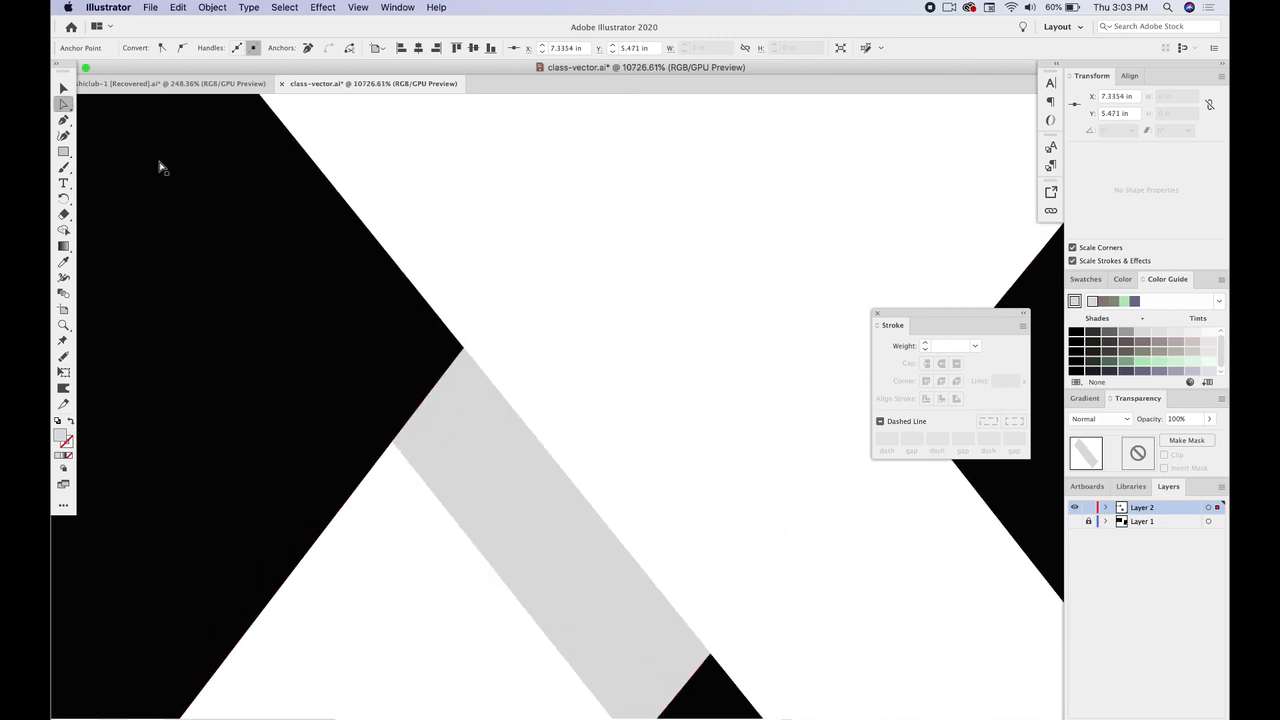
Step: Add the letter S in Montserrat SemiBold on the artboard and give it the white fill sampled from the C
{"action": "scroll", "coordinate": [160, 166], "scroll_direction": "down", "scroll_amount": 5}
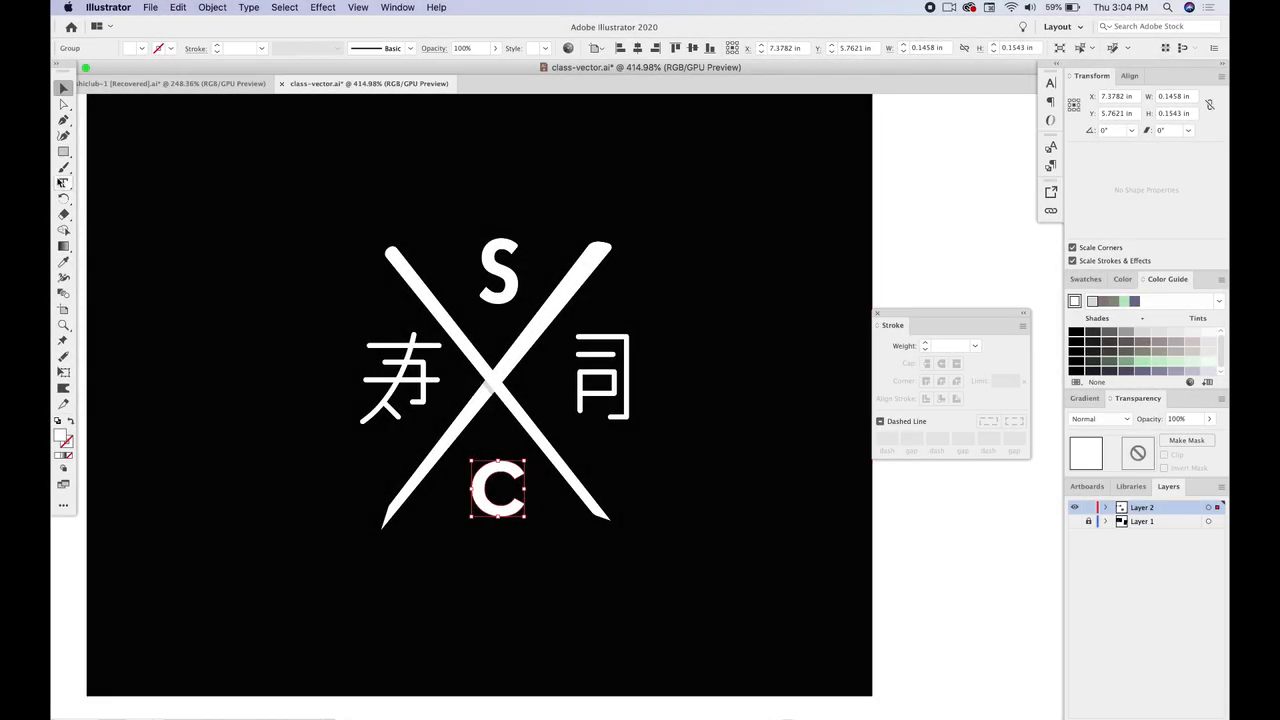
{"action": "key", "text": "t"}
{"action": "left_click", "coordinate": [259, 216]}
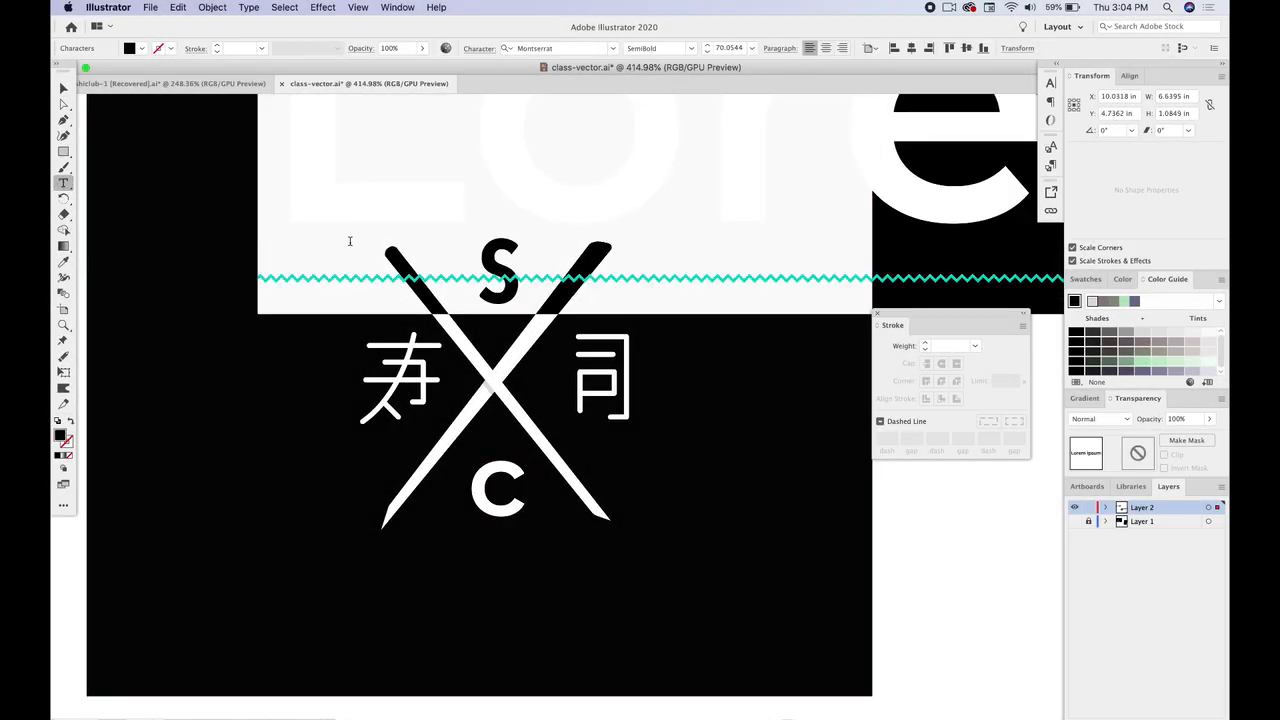
{"action": "type", "text": "S"}
{"action": "left_click", "coordinate": [63, 88]}
{"action": "left_click", "coordinate": [63, 261]}
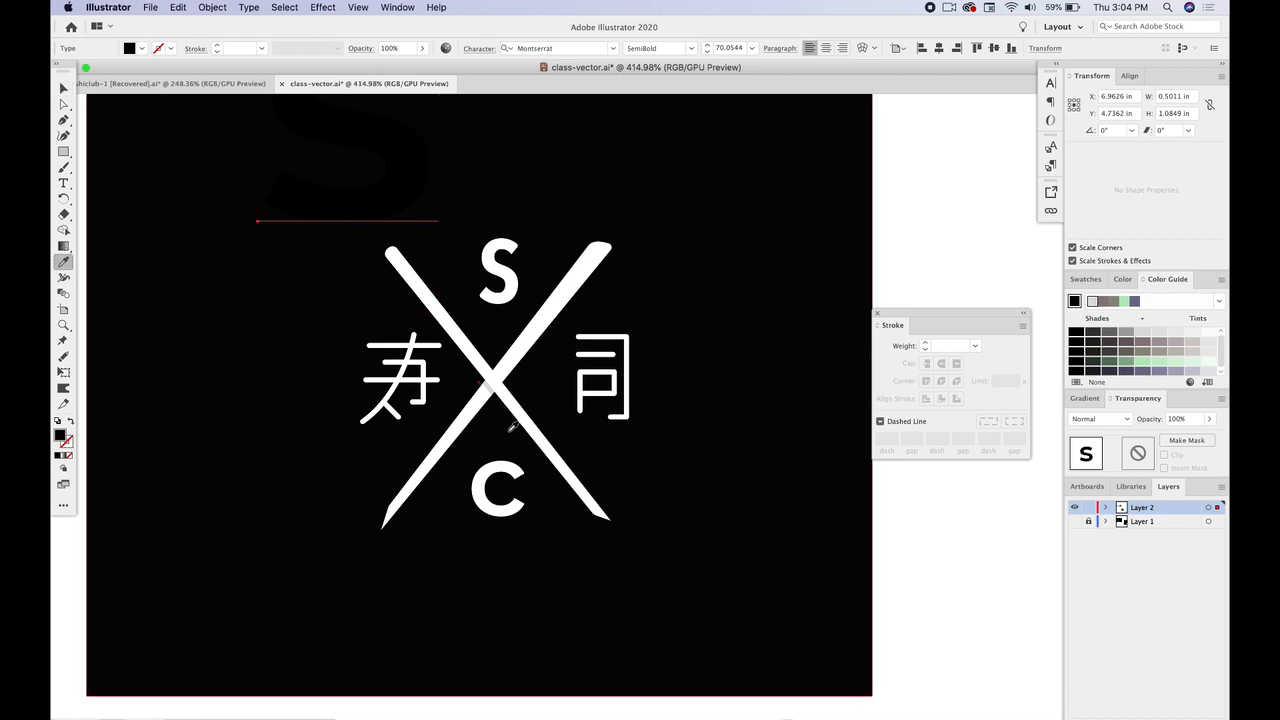
{"action": "left_click", "coordinate": [518, 468]}
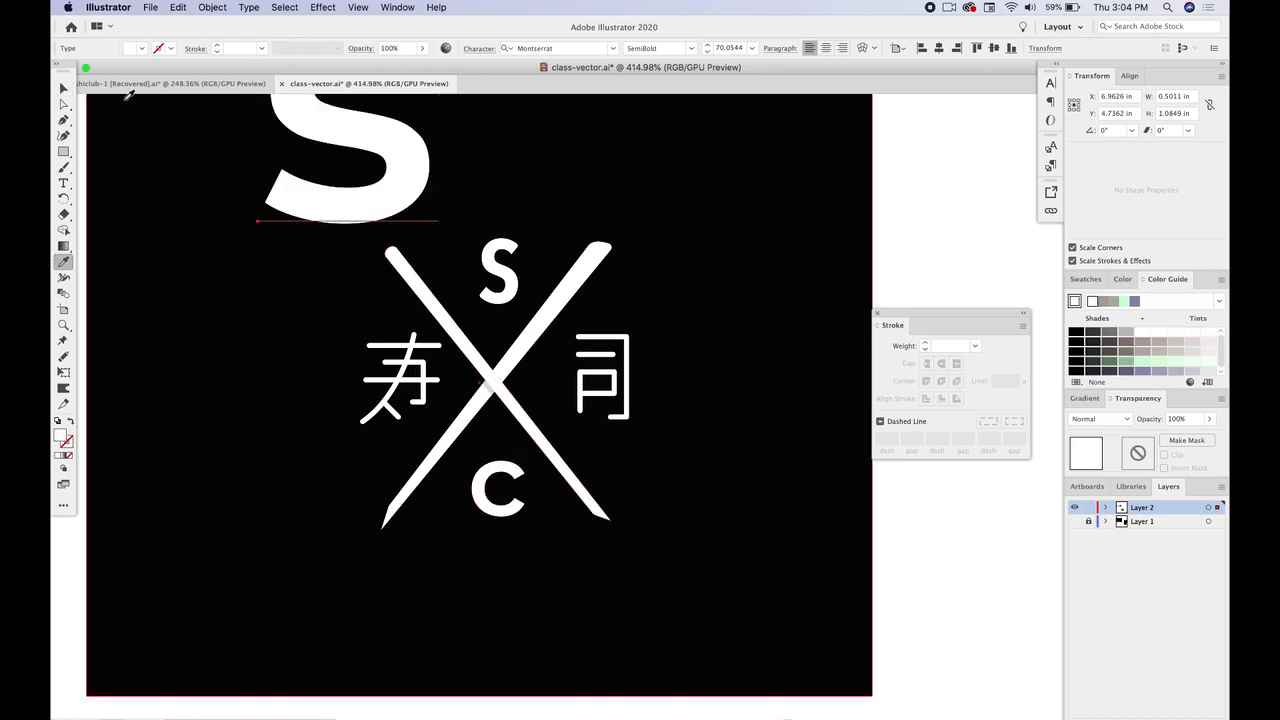
Step: Scale the new S down and set it beside the C to match the two letters' sizes
{"action": "left_click", "coordinate": [63, 88]}
{"action": "left_click", "coordinate": [336, 160]}
{"action": "left_click_drag", "start_coordinate": [363, 141], "coordinate": [333, 318]}
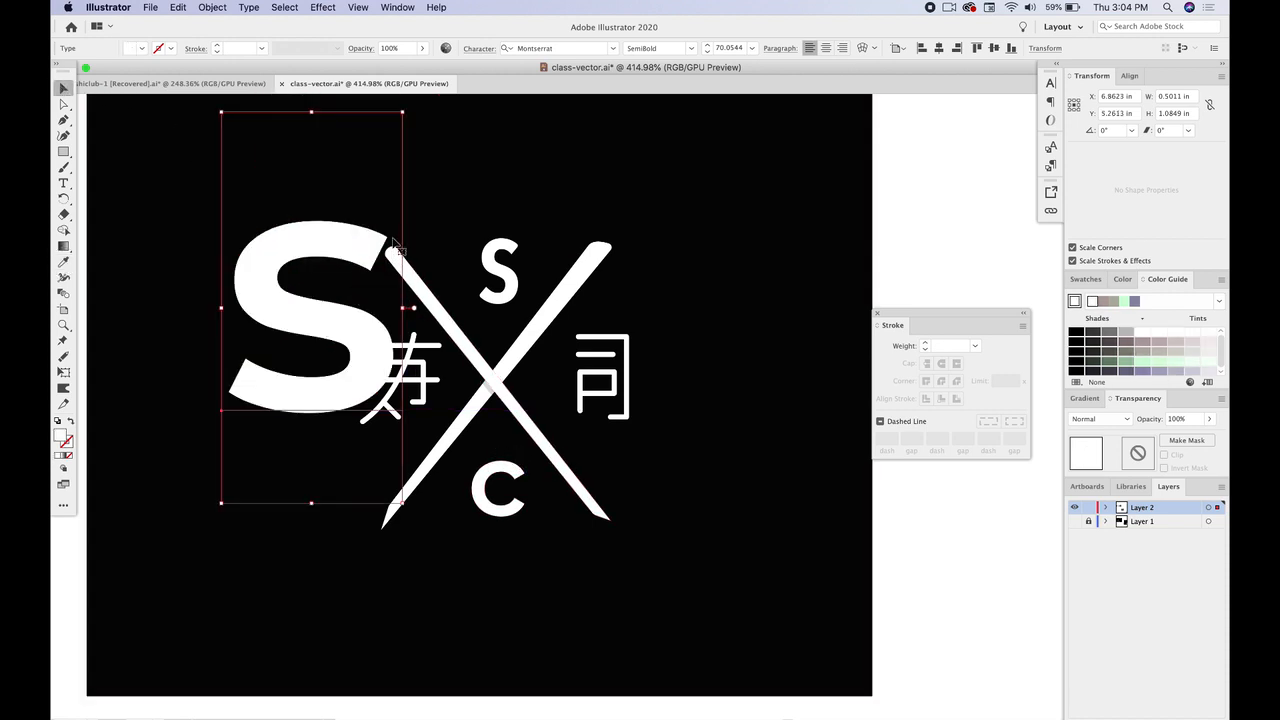
{"action": "left_click_drag", "start_coordinate": [402, 113], "coordinate": [267, 408]}
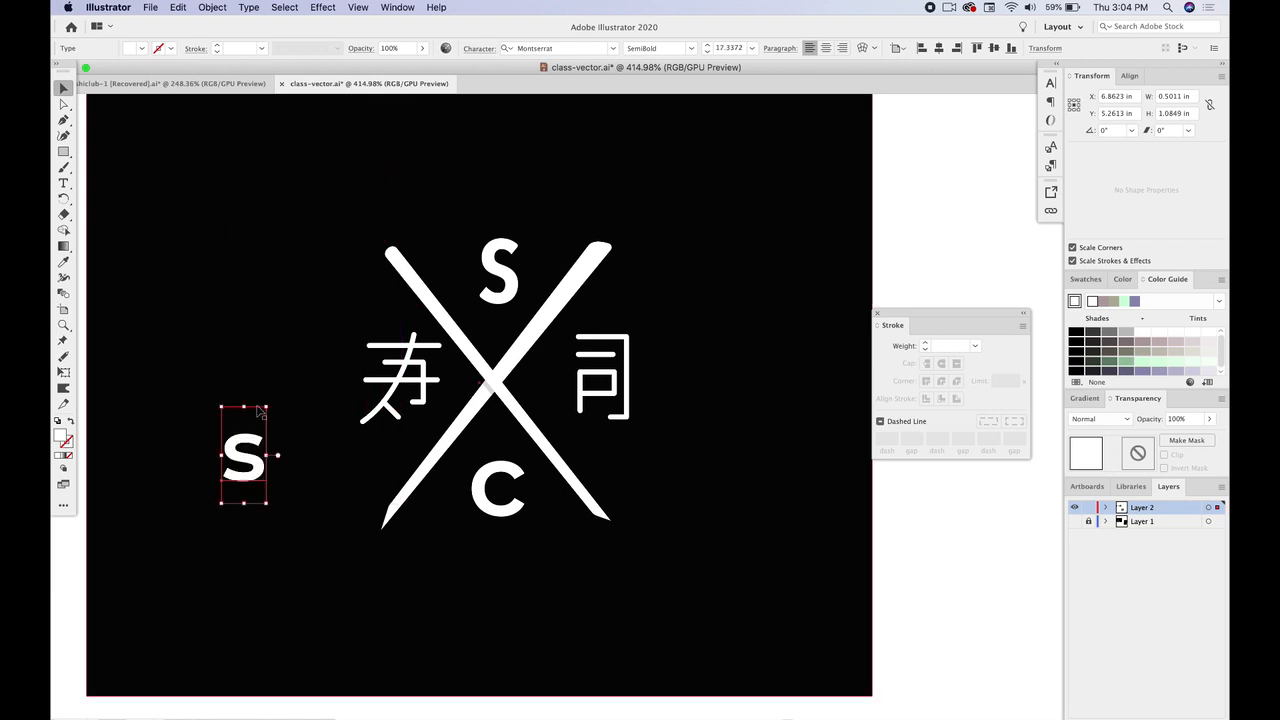
{"action": "left_click_drag", "start_coordinate": [270, 456], "coordinate": [460, 490]}
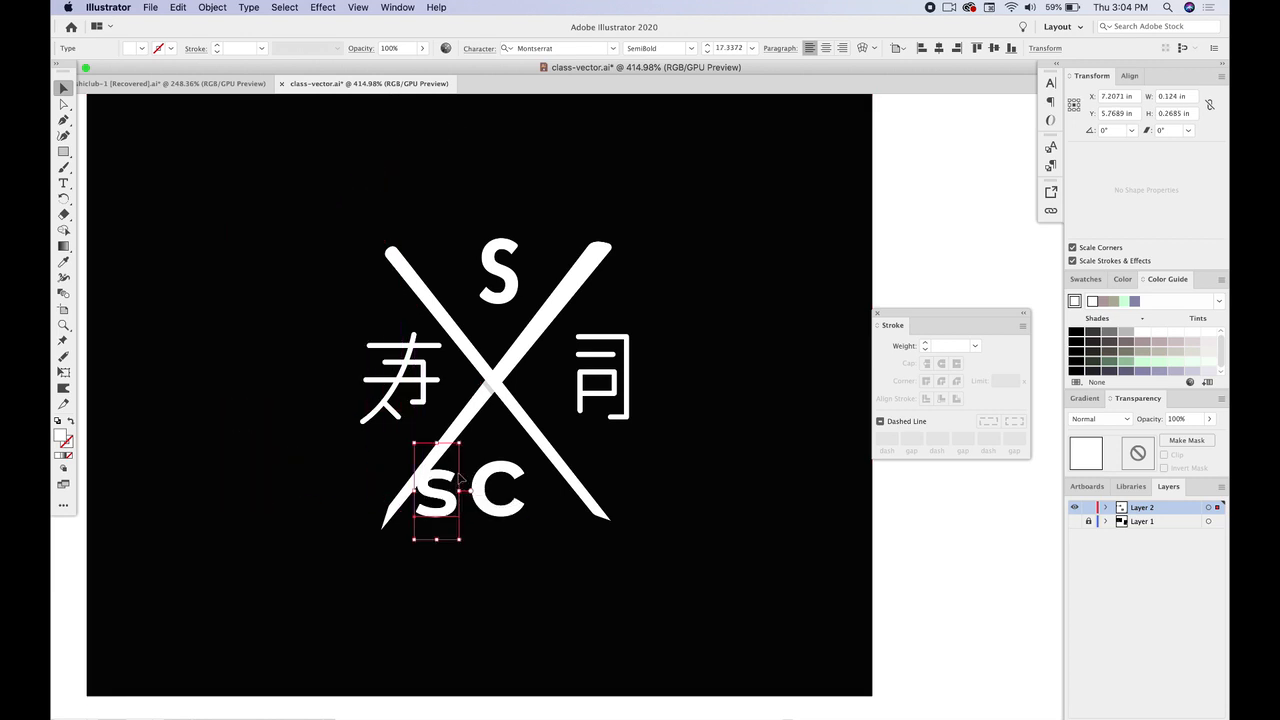
{"action": "mouse_move", "coordinate": [460, 440]}
{"action": "left_mouse_down"}
{"action": "mouse_move", "coordinate": [486, 417]}
{"action": "mouse_move", "coordinate": [469, 433]}
{"action": "left_mouse_up"}
Step: Align the new S above the crossing with the C on their horizontal centres and deselect them
{"action": "left_click", "coordinate": [504, 276], "text": "shift"}
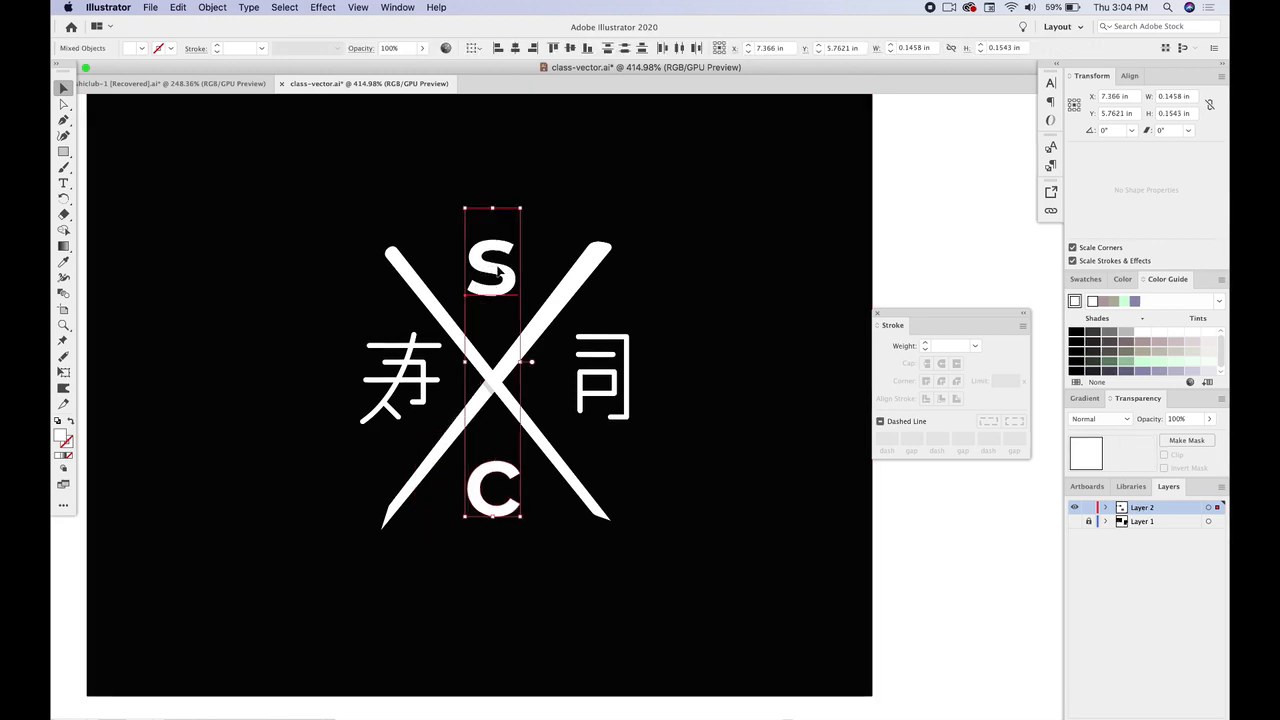
{"action": "left_click", "coordinate": [519, 50]}
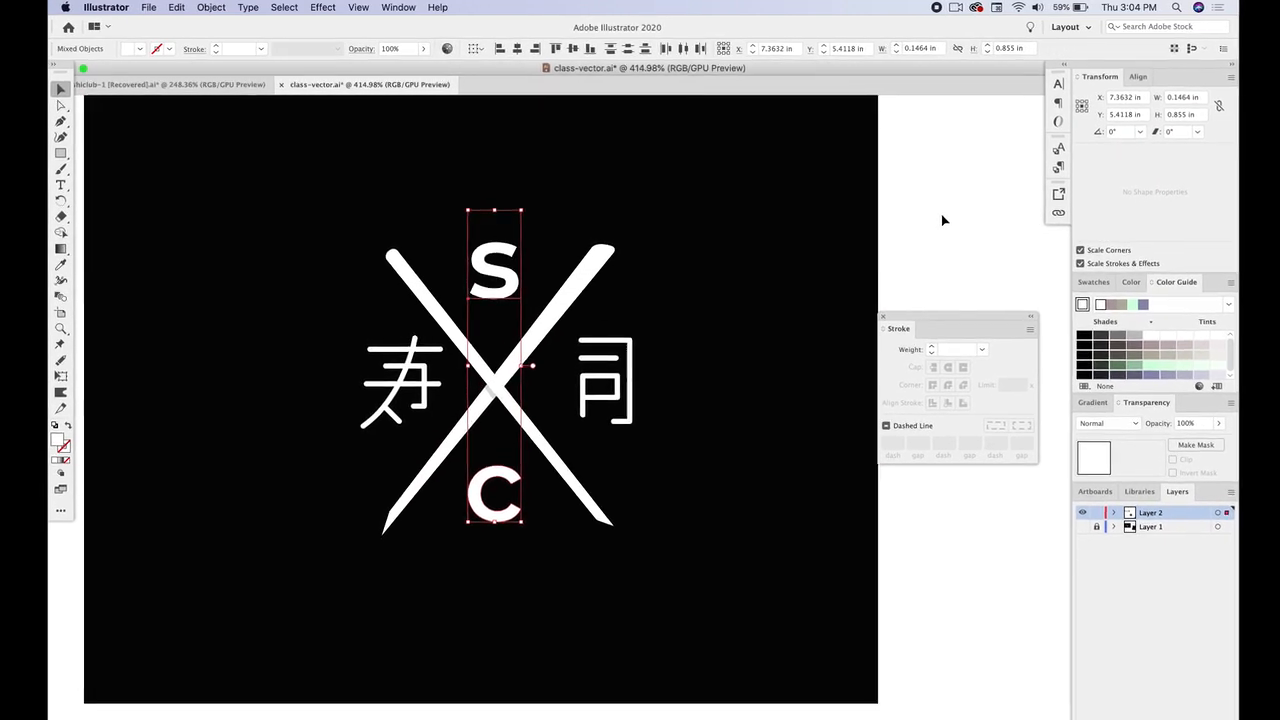
{"action": "left_click", "coordinate": [935, 214]}
Step: Set the stroke weight of both Japanese characters to 1.5 pt
{"action": "scroll", "coordinate": [617, 504], "scroll_direction": "down", "scroll_amount": 4}
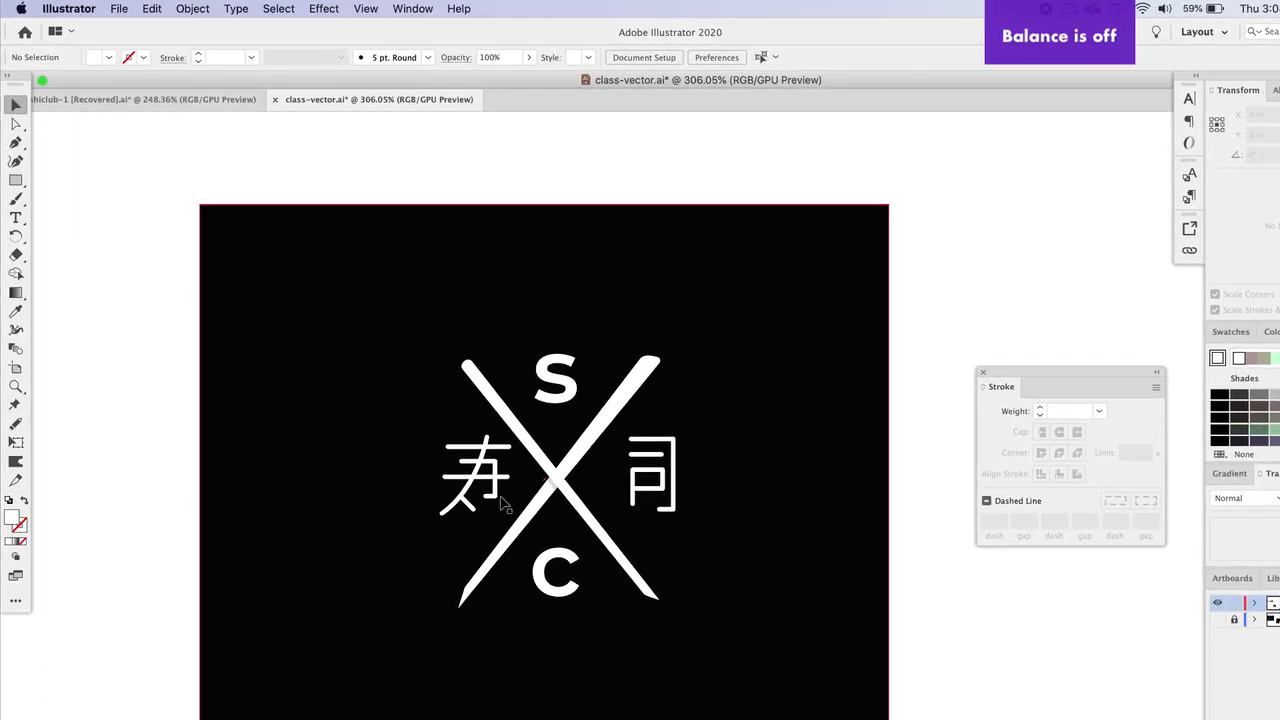
{"action": "left_click_drag", "start_coordinate": [145, 384], "coordinate": [486, 531]}
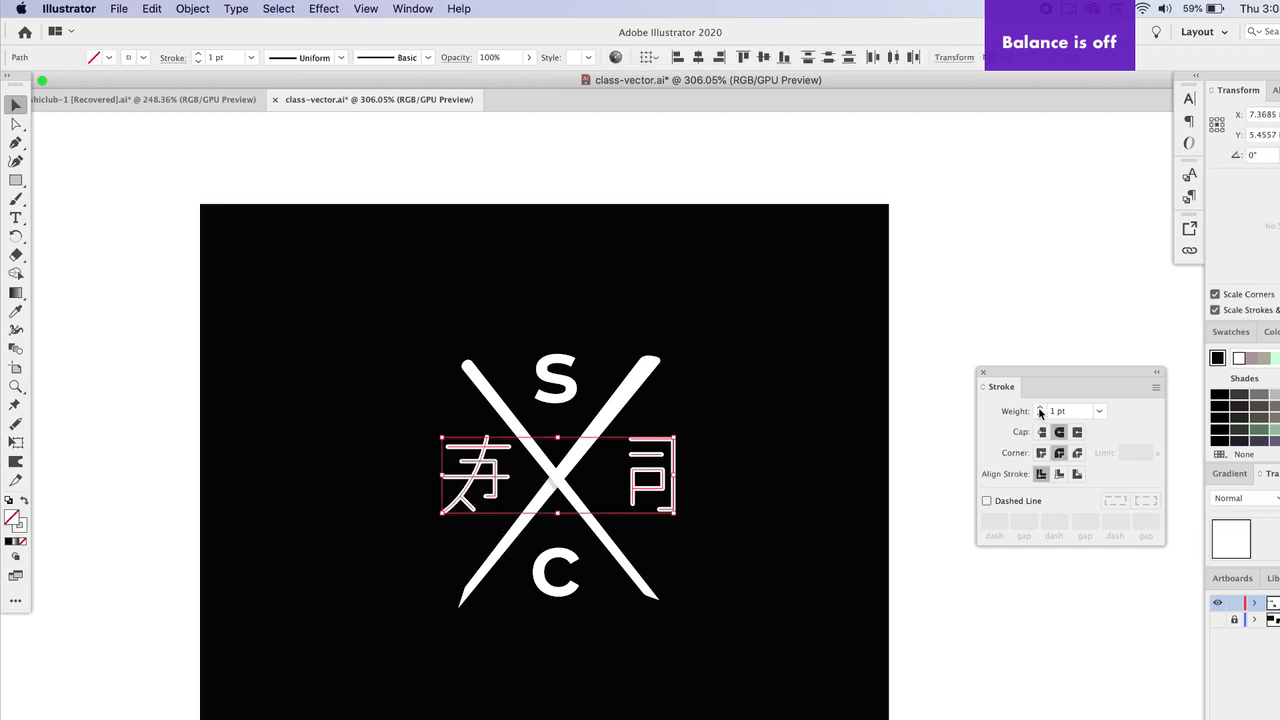
{"action": "left_click", "coordinate": [1040, 408]}
{"action": "left_click", "coordinate": [1065, 413]}
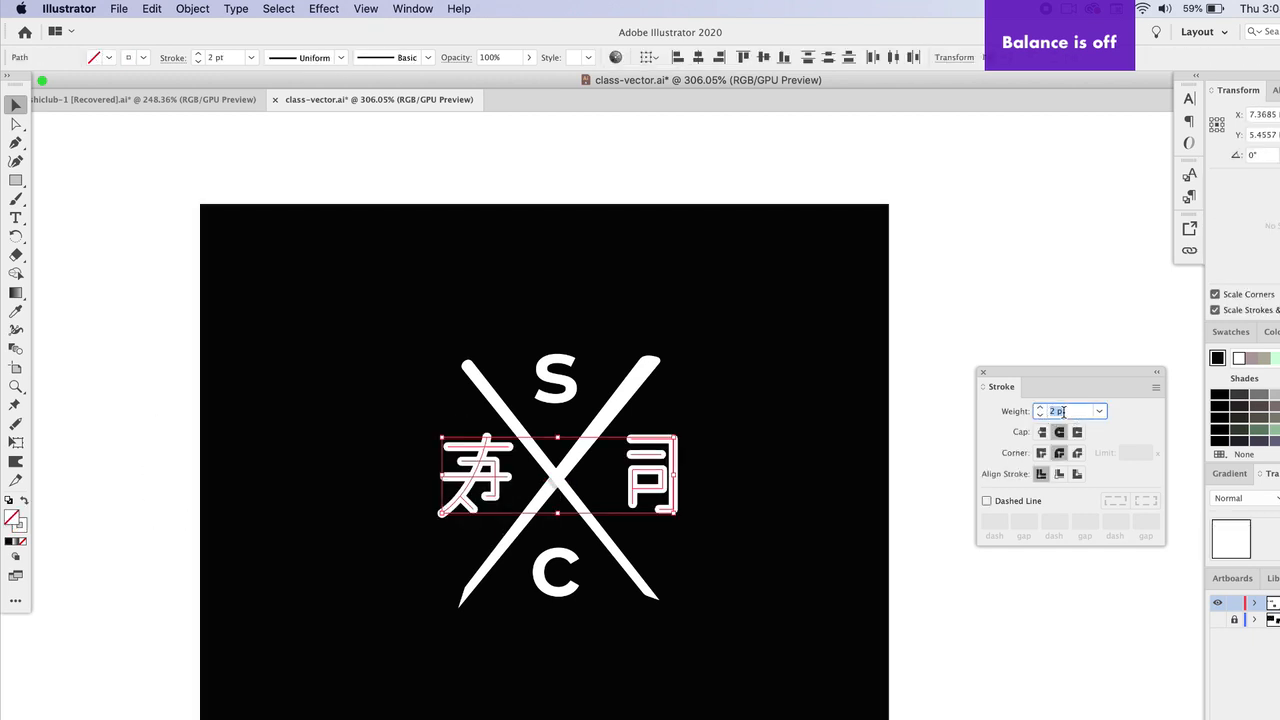
{"action": "type", "text": "1.5"}
{"action": "key", "text": "Return"}
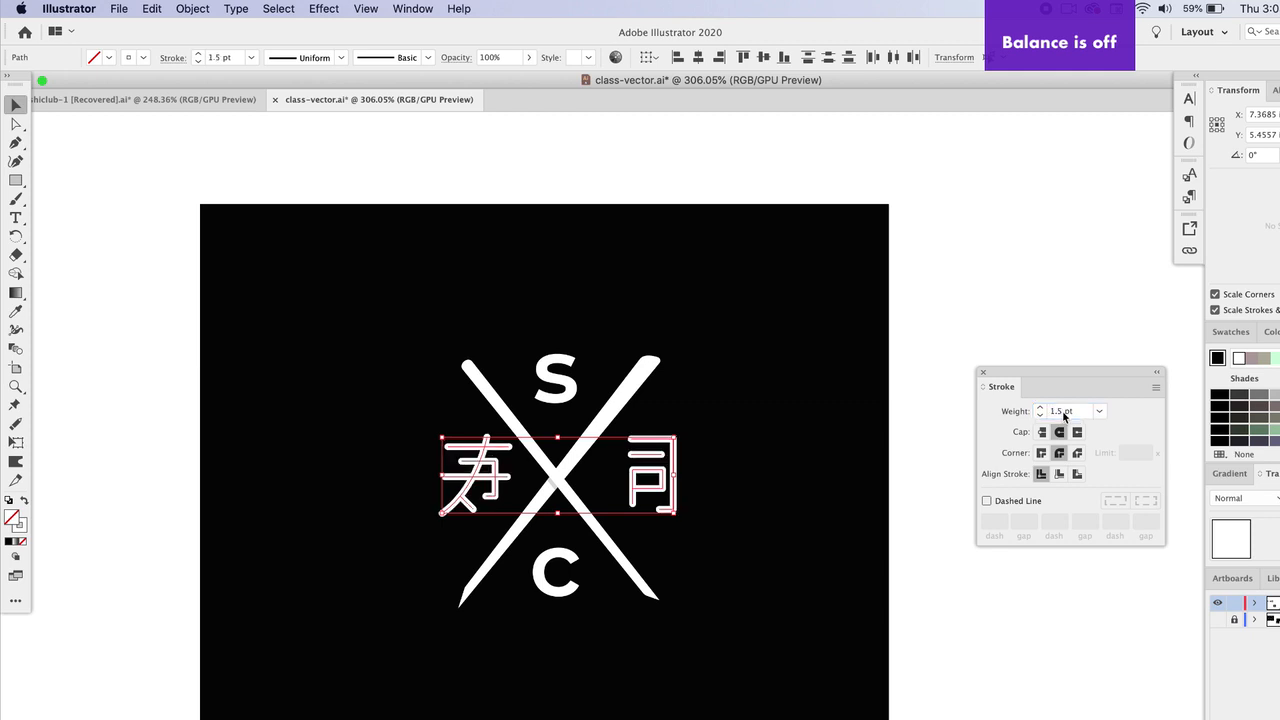
{"action": "left_click", "coordinate": [391, 118]}
Step: Enlarge the S to about 27 pt and scale the C up from its centre to match
{"action": "left_click", "coordinate": [568, 380]}
{"action": "left_click_drag", "start_coordinate": [580, 325], "coordinate": [588, 318]}
{"action": "left_click_drag", "start_coordinate": [560, 370], "coordinate": [481, 466]}
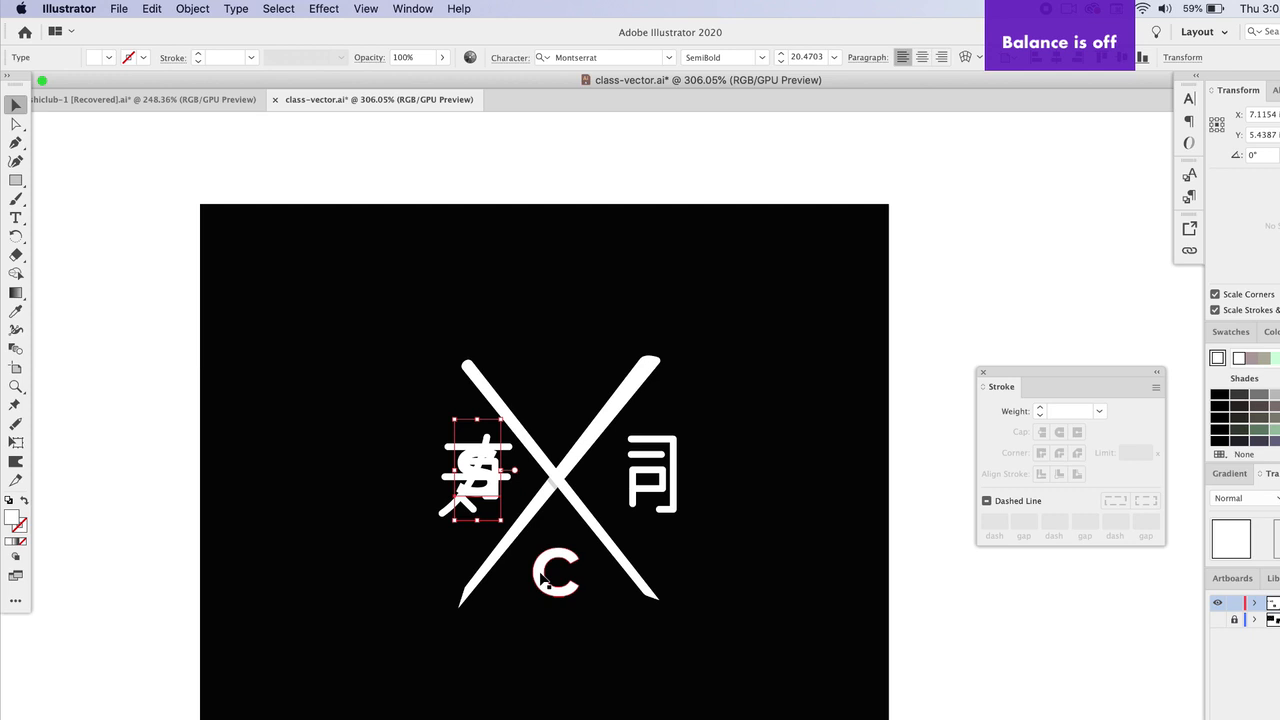
{"action": "key", "text": "super+z"}
{"action": "left_click_drag", "start_coordinate": [592, 314], "coordinate": [572, 342]}
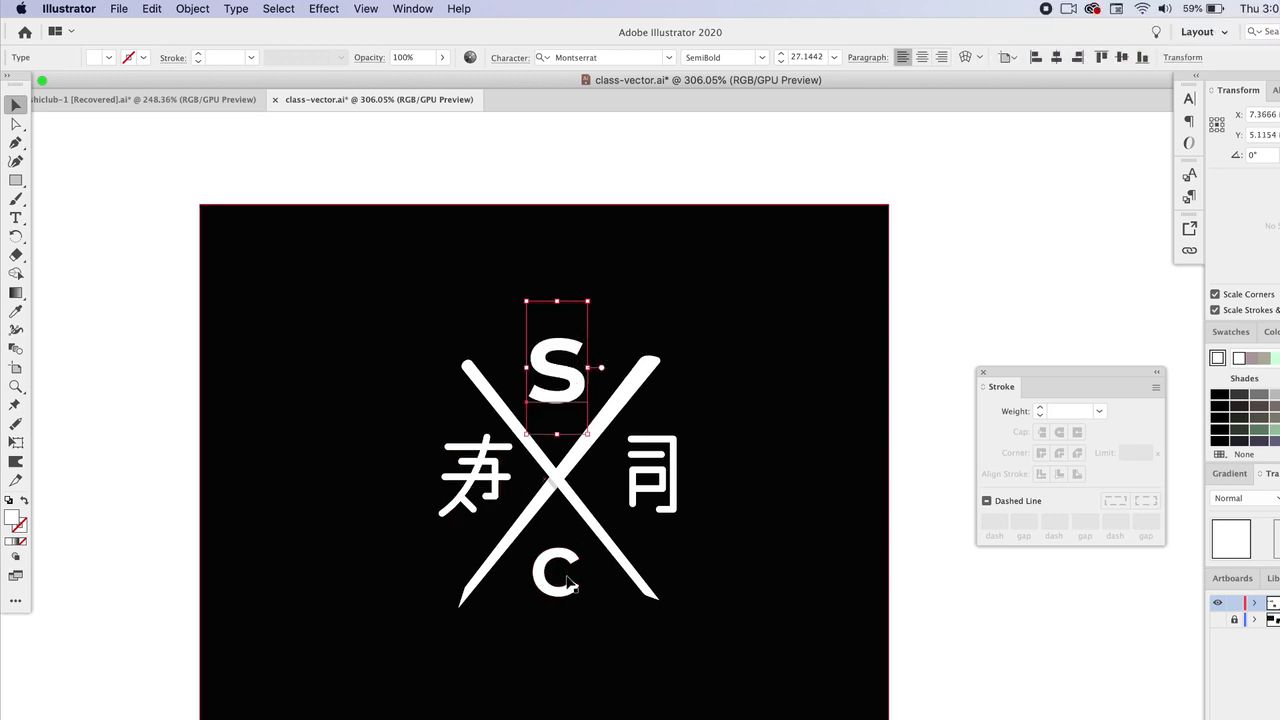
{"action": "left_click", "coordinate": [567, 583]}
{"action": "mouse_move", "coordinate": [579, 596]}
{"action": "left_mouse_down"}
{"action": "mouse_move", "coordinate": [588, 620]}
{"action": "mouse_move", "coordinate": [570, 515]}
{"action": "mouse_move", "coordinate": [572, 391]}
{"action": "mouse_move", "coordinate": [572, 600]}
{"action": "left_mouse_up"}
{"action": "left_click", "coordinate": [989, 652]}
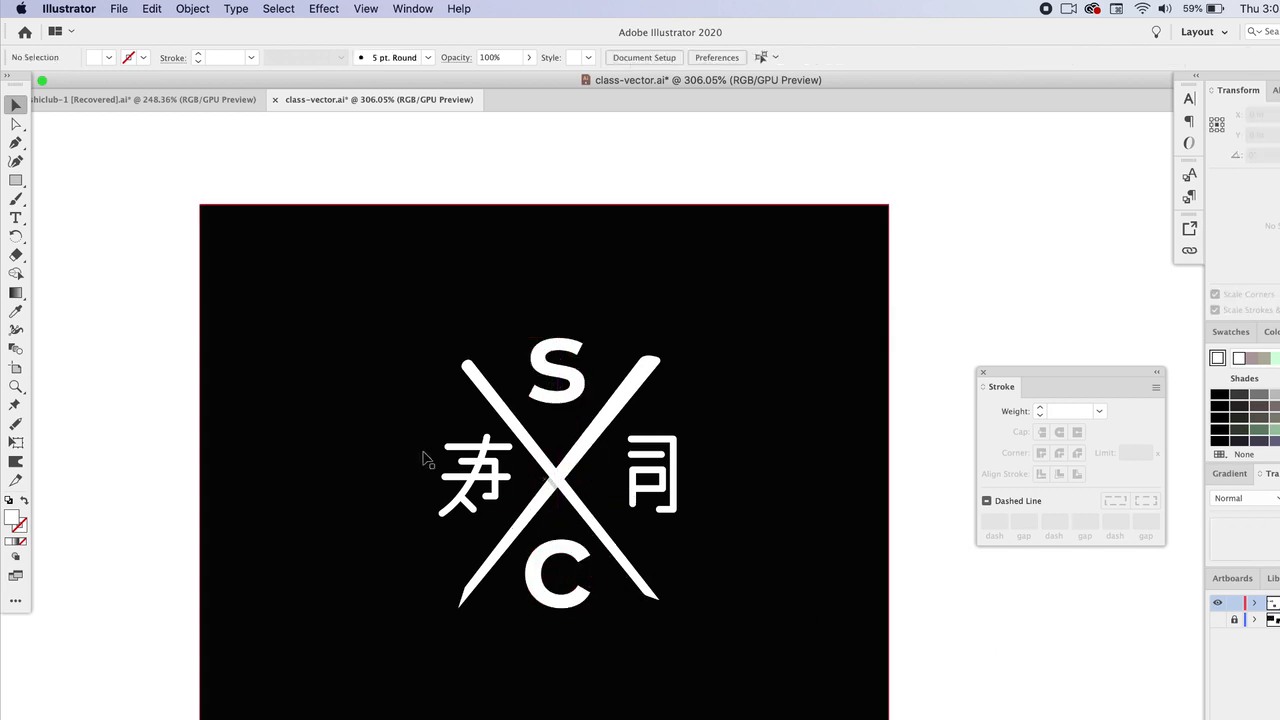
Step: Move the 寿 character about 0.03 in horizontally outward, away from the chopstick crossing
{"action": "mouse_move", "coordinate": [158, 432]}
{"action": "left_mouse_down"}
{"action": "mouse_move", "coordinate": [309, 466]}
{"action": "mouse_move", "coordinate": [490, 535]}
{"action": "left_mouse_up"}
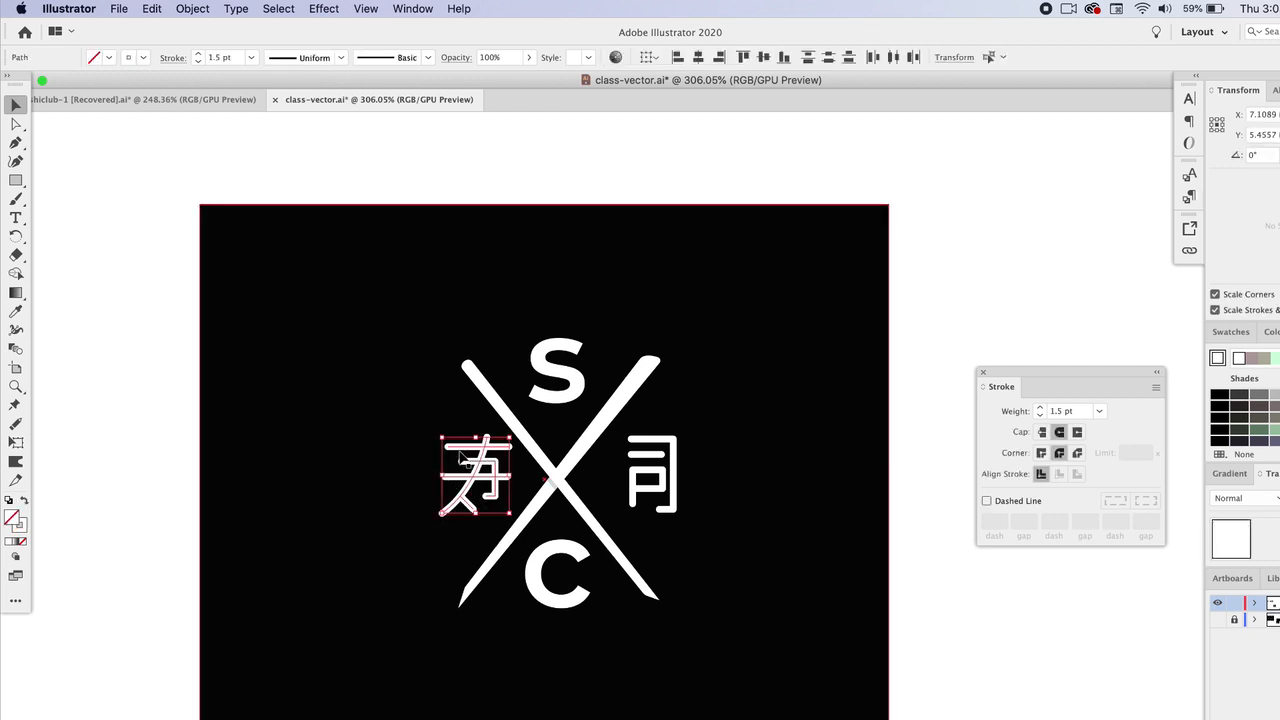
{"action": "left_click_drag", "start_coordinate": [460, 456], "coordinate": [451, 457]}
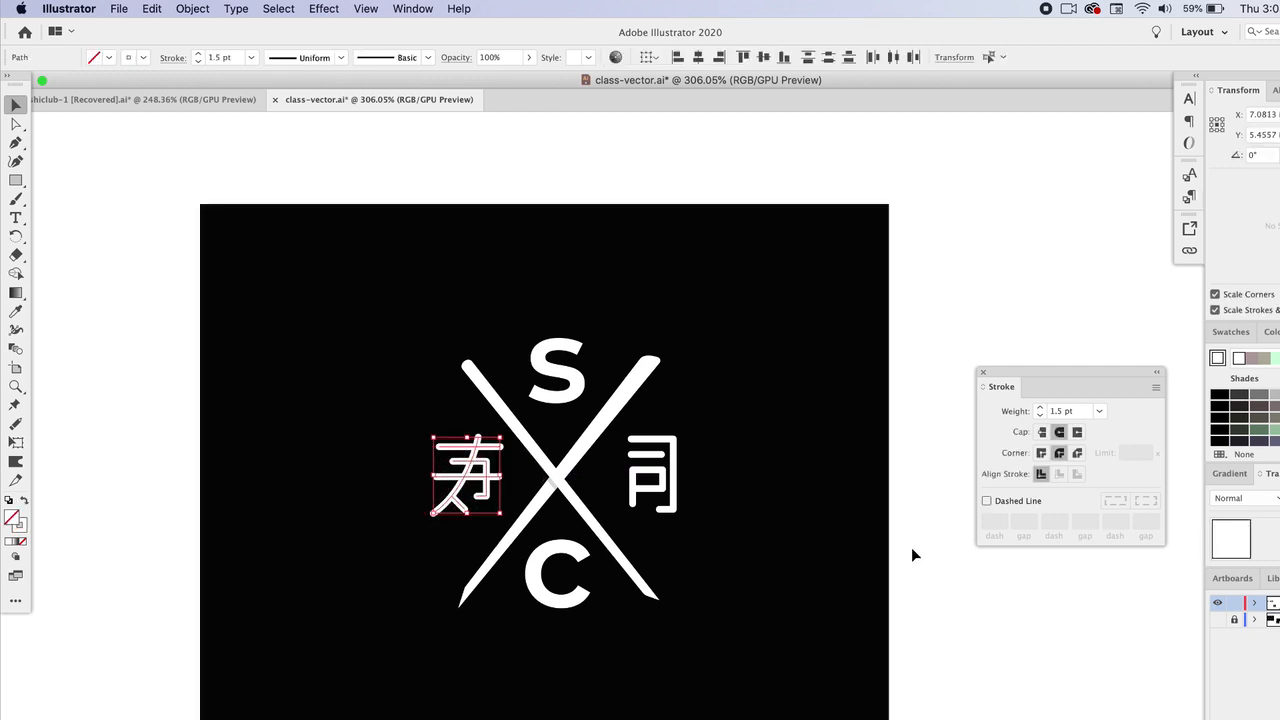
{"action": "left_click", "coordinate": [946, 628]}
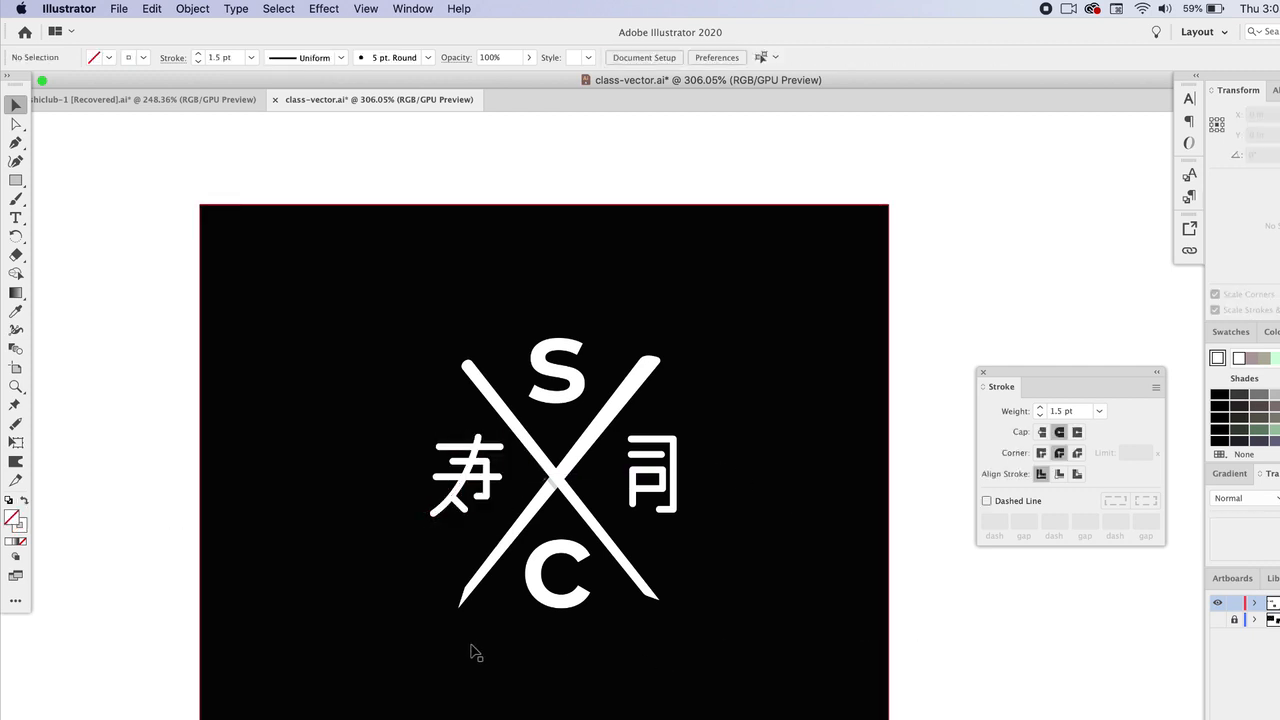
Step: Compare the sans-serif and serif versions of the chopstick logo with the original Sushi Club sketches
{"action": "scroll", "coordinate": [471, 649], "scroll_direction": "down", "scroll_amount": 2}
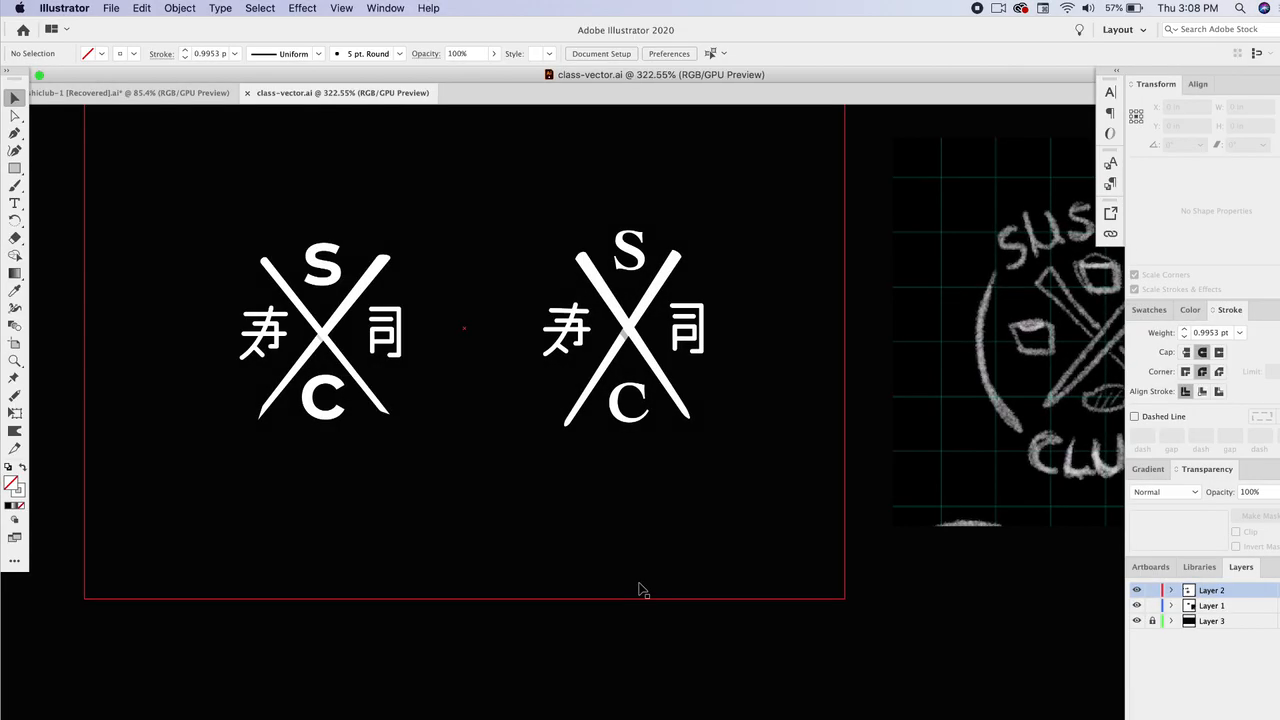
{"action": "scroll", "coordinate": [630, 667], "scroll_direction": "left", "scroll_amount": 4}
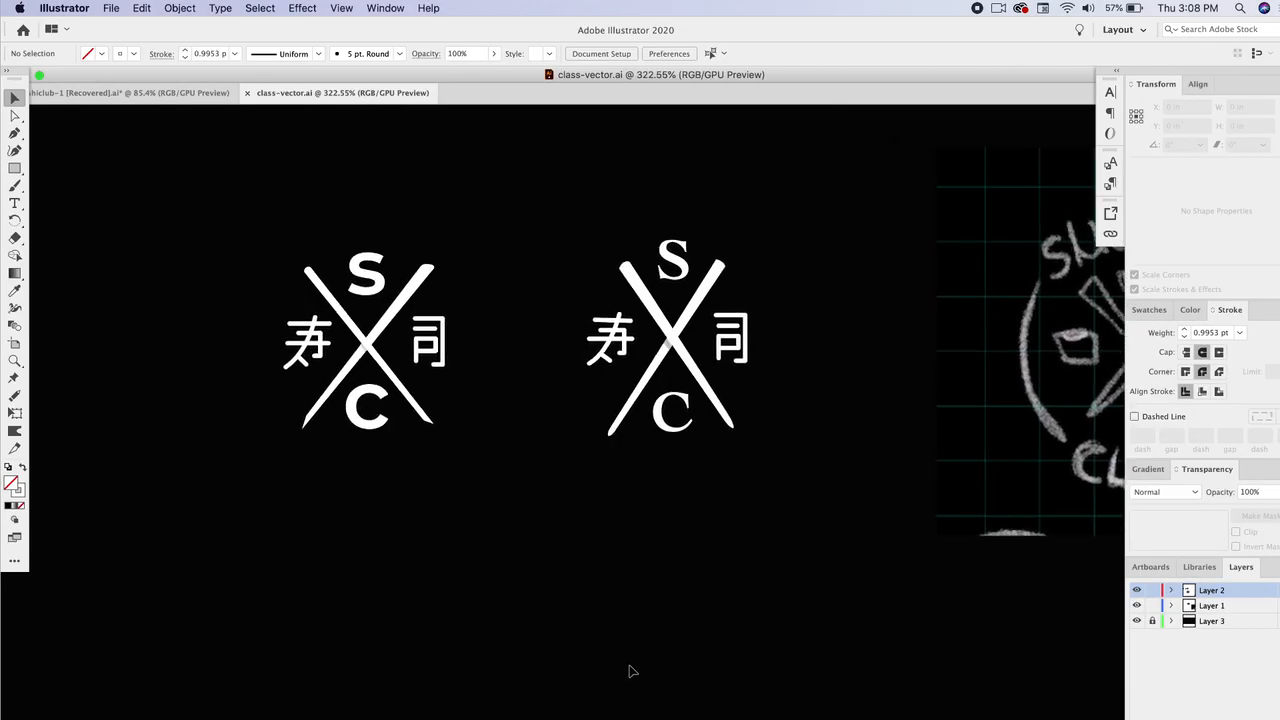
{"action": "left_click", "coordinate": [684, 412]}
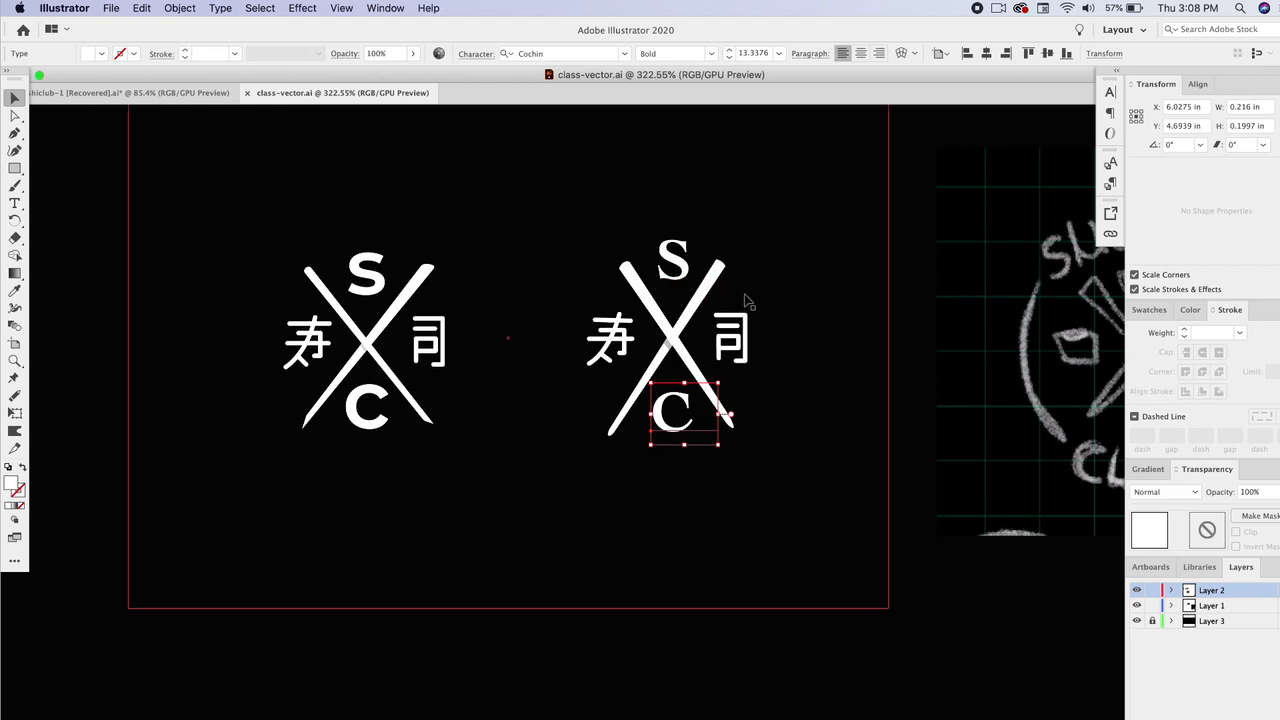
{"action": "left_click", "coordinate": [903, 614]}
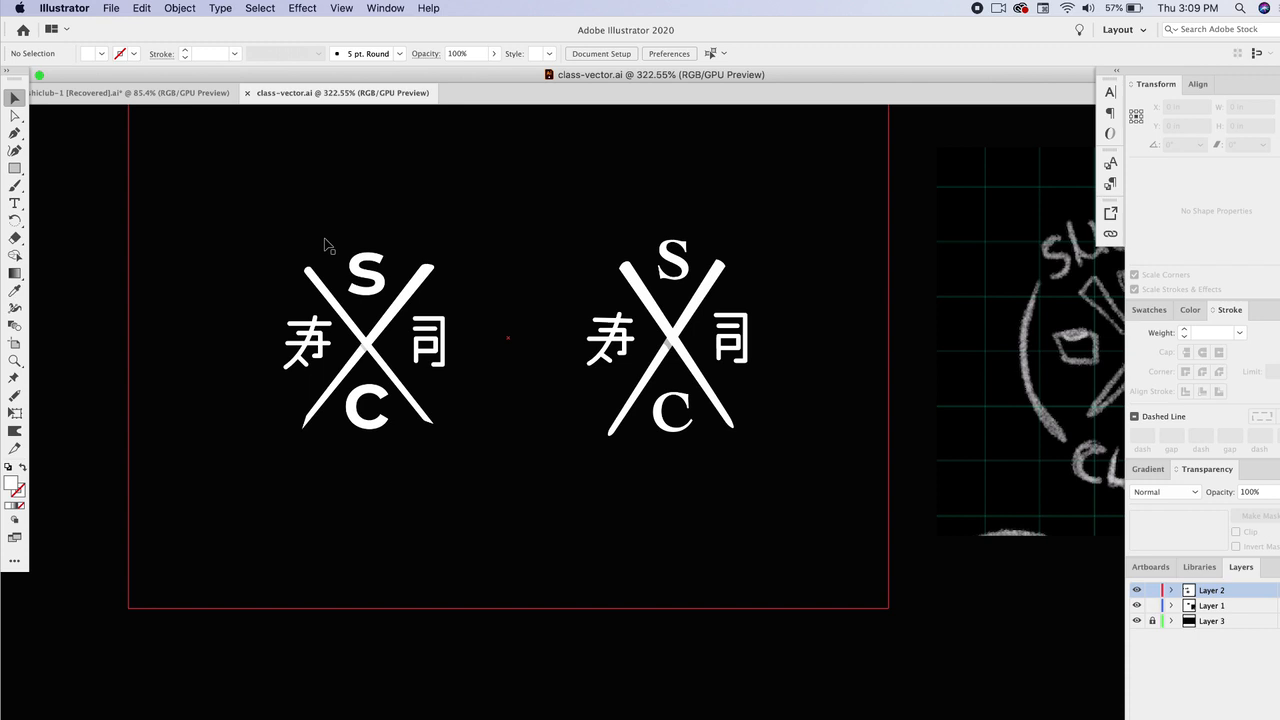
{"action": "scroll", "coordinate": [446, 276], "scroll_direction": "down", "scroll_amount": 2}
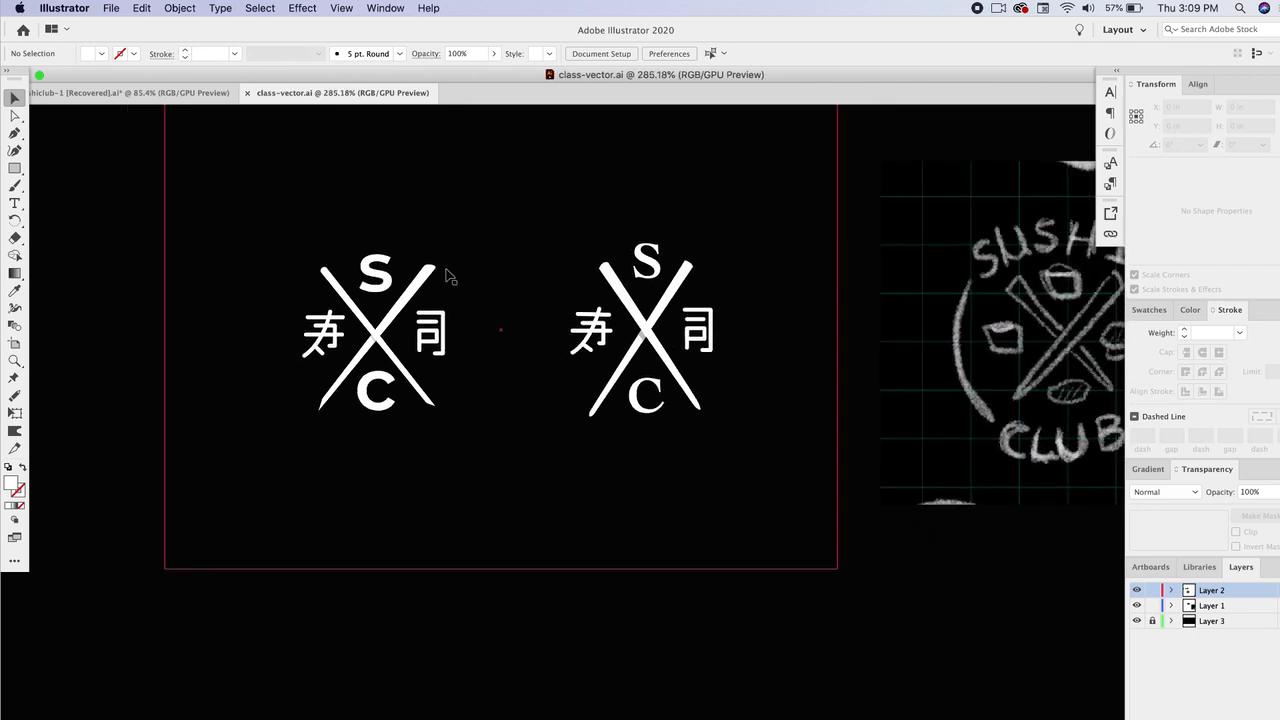
{"action": "scroll", "coordinate": [446, 275], "scroll_direction": "right", "scroll_amount": 10}
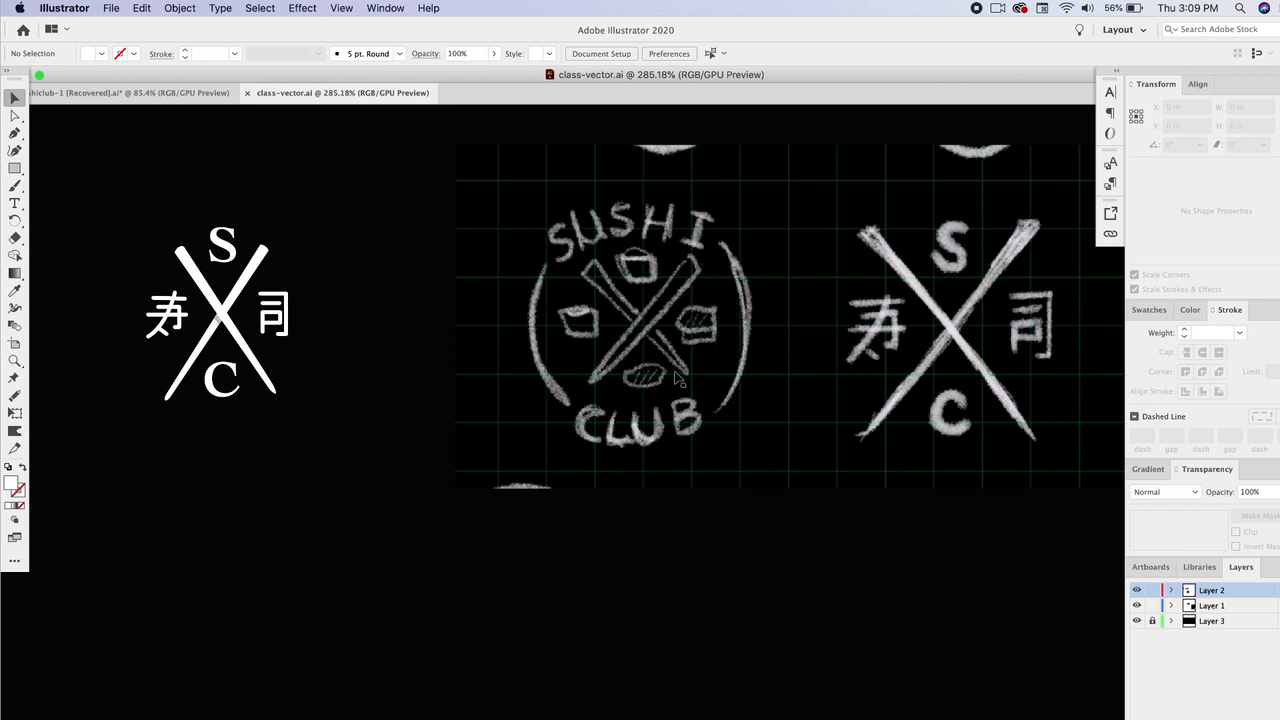
{"action": "scroll", "coordinate": [700, 348], "scroll_direction": "right", "scroll_amount": 5}
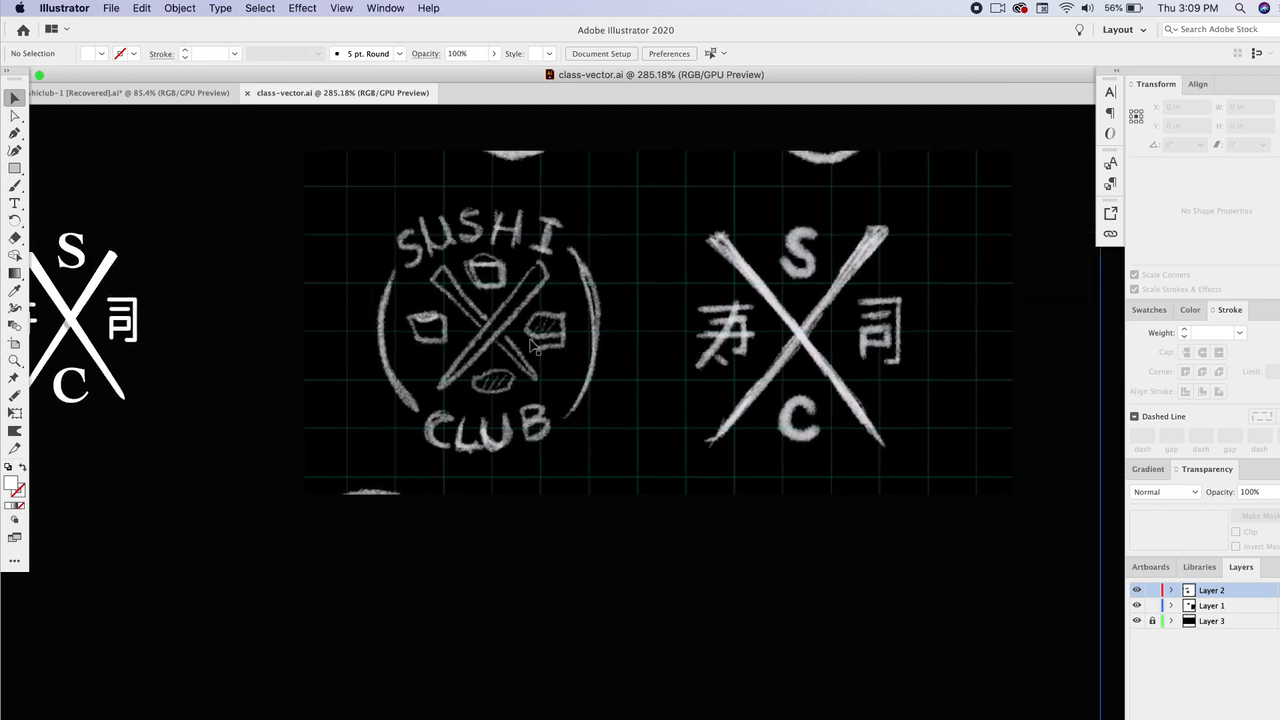
{"action": "scroll", "coordinate": [533, 345], "scroll_direction": "left", "scroll_amount": 5}
{"action": "scroll", "coordinate": [753, 275], "scroll_direction": "left", "scroll_amount": 6}
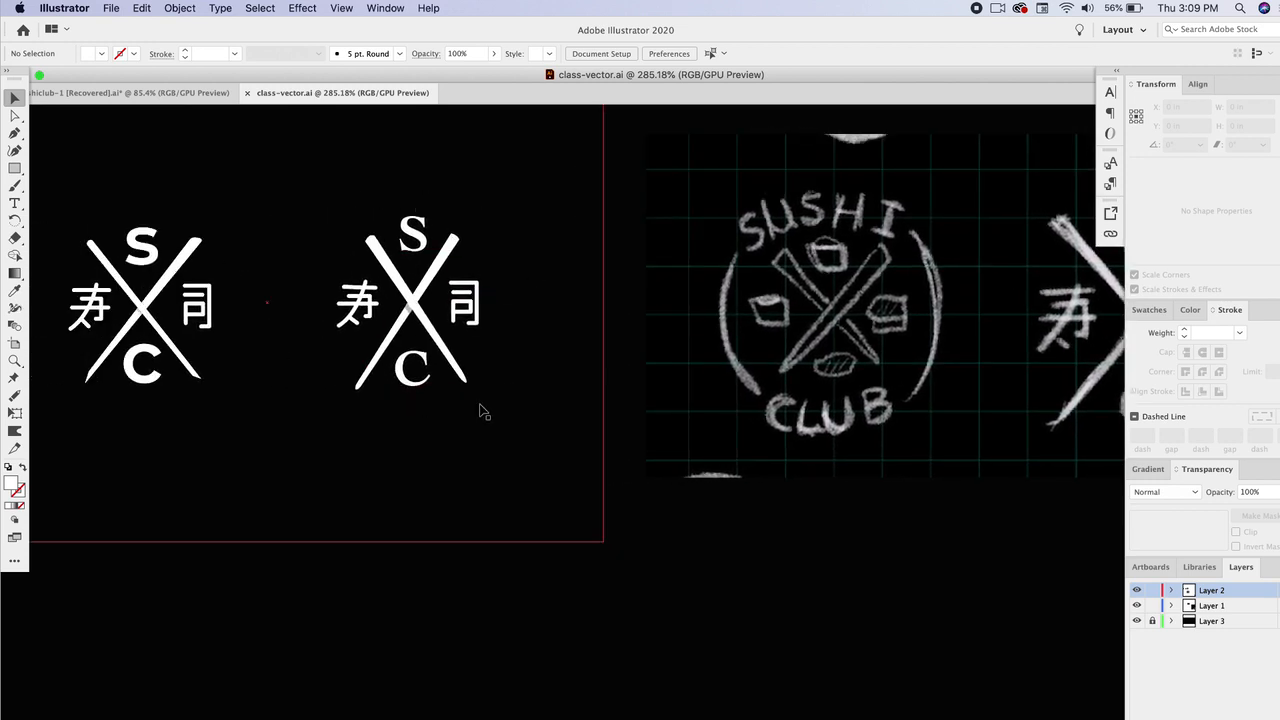
{"action": "scroll", "coordinate": [483, 410], "scroll_direction": "down", "scroll_amount": 5}
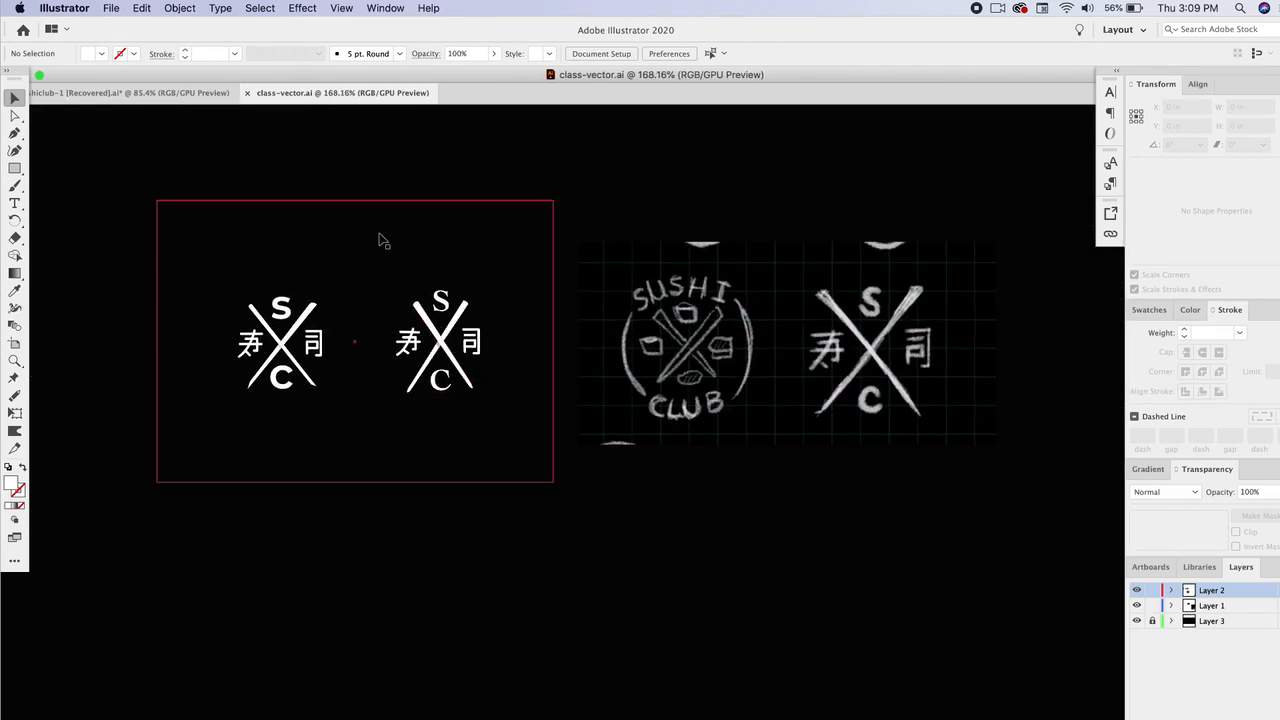
Step: Duplicate the complete serif chopstick logo, without its artboard frame, onto the empty black area below the sketches
{"action": "left_click_drag", "start_coordinate": [386, 168], "coordinate": [493, 404]}
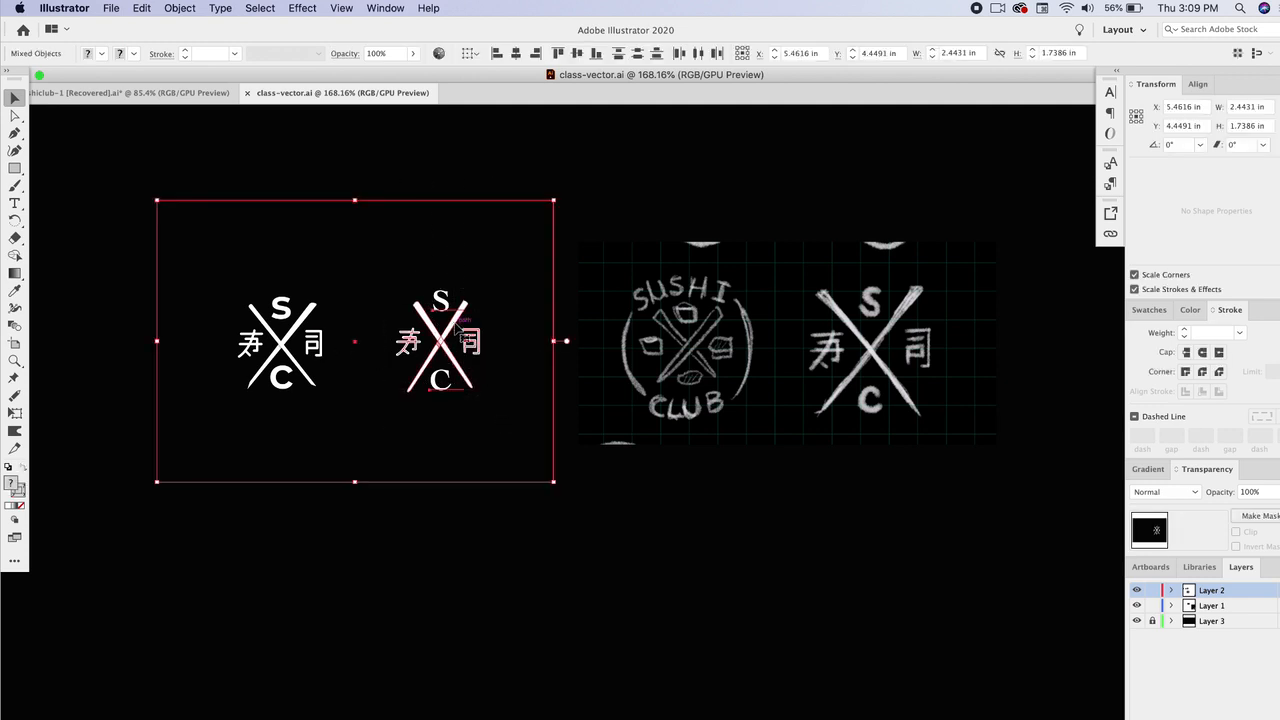
{"action": "left_click", "coordinate": [486, 263], "text": "shift"}
{"action": "left_click_drag", "start_coordinate": [462, 323], "coordinate": [711, 556]}
{"action": "scroll", "coordinate": [785, 599], "scroll_direction": "up", "scroll_amount": 3}
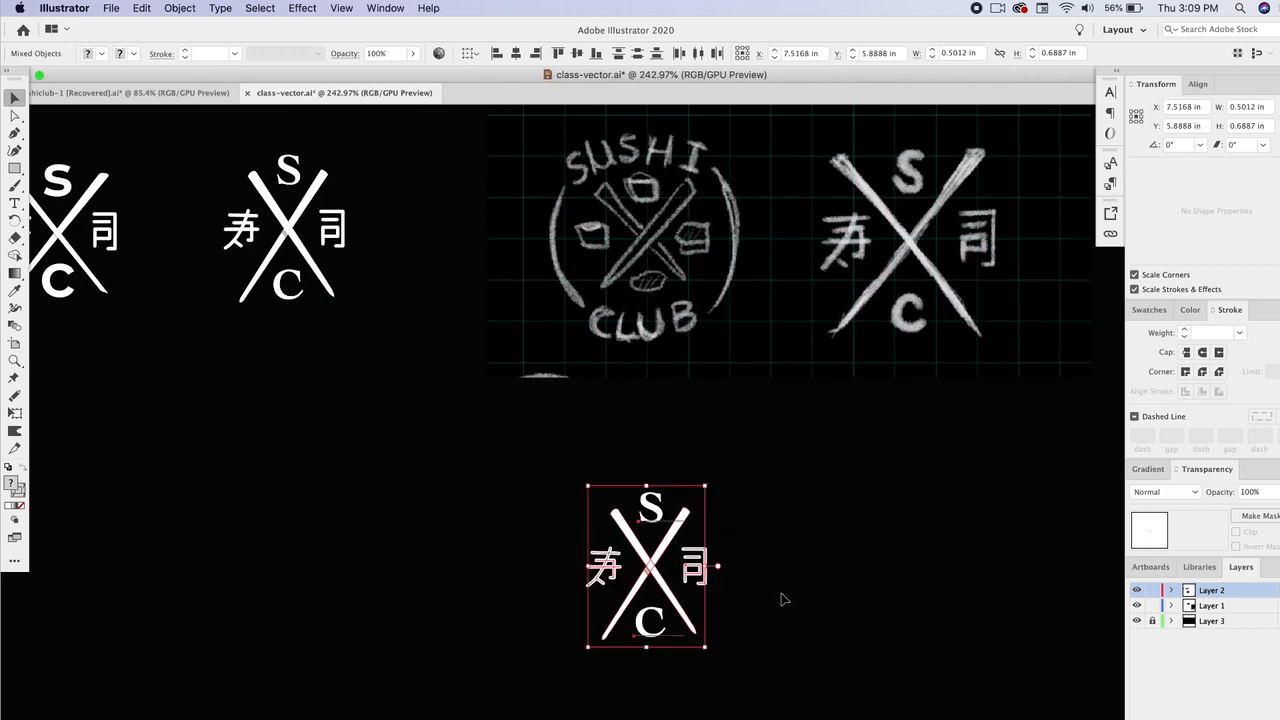
Step: Delete the serif letters S and C from the duplicated chopstick logo
{"action": "left_click", "coordinate": [785, 599]}
{"action": "left_click_drag", "start_coordinate": [785, 599], "coordinate": [704, 590]}
{"action": "left_click", "coordinate": [579, 495]}
{"action": "key", "text": "Delete"}
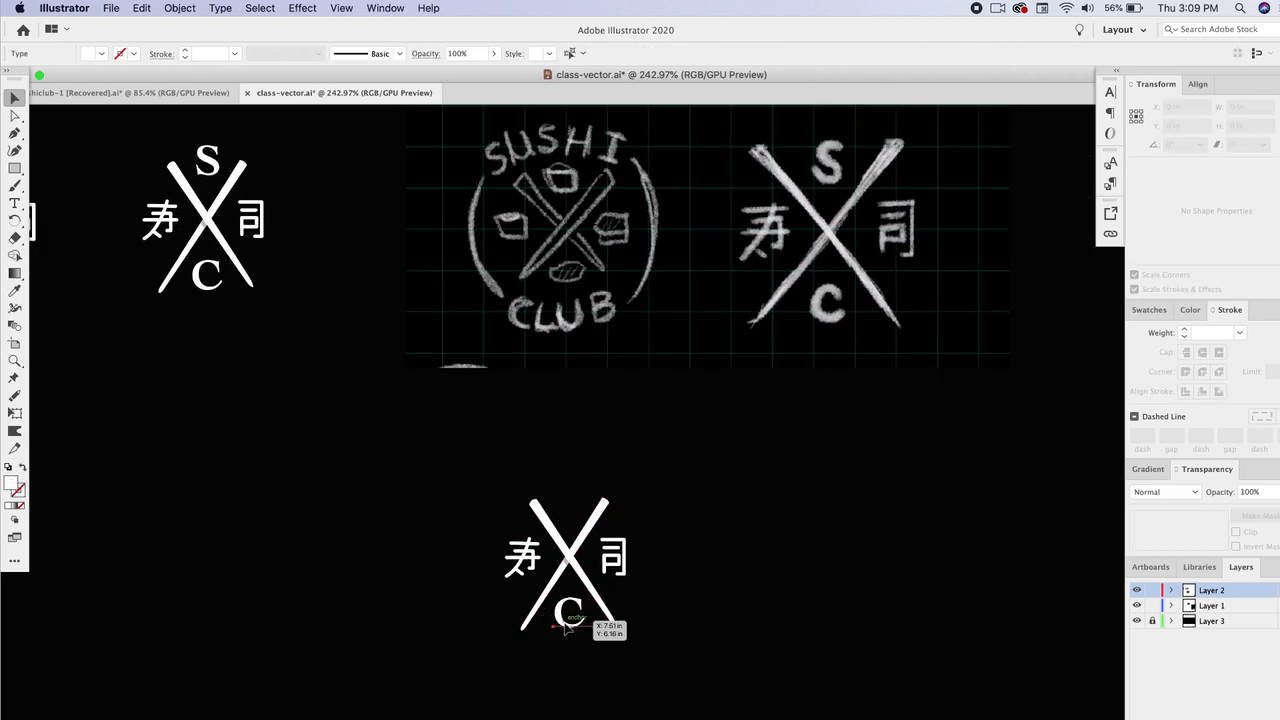
{"action": "left_click", "coordinate": [566, 622]}
{"action": "key", "text": "Delete"}
Step: Shrink the 寿 and 司 pair to about 0.14 in wide and centre it between the chopsticks' upper ends
{"action": "left_click", "coordinate": [535, 565]}
{"action": "left_click_drag", "start_coordinate": [624, 566], "coordinate": [572, 510]}
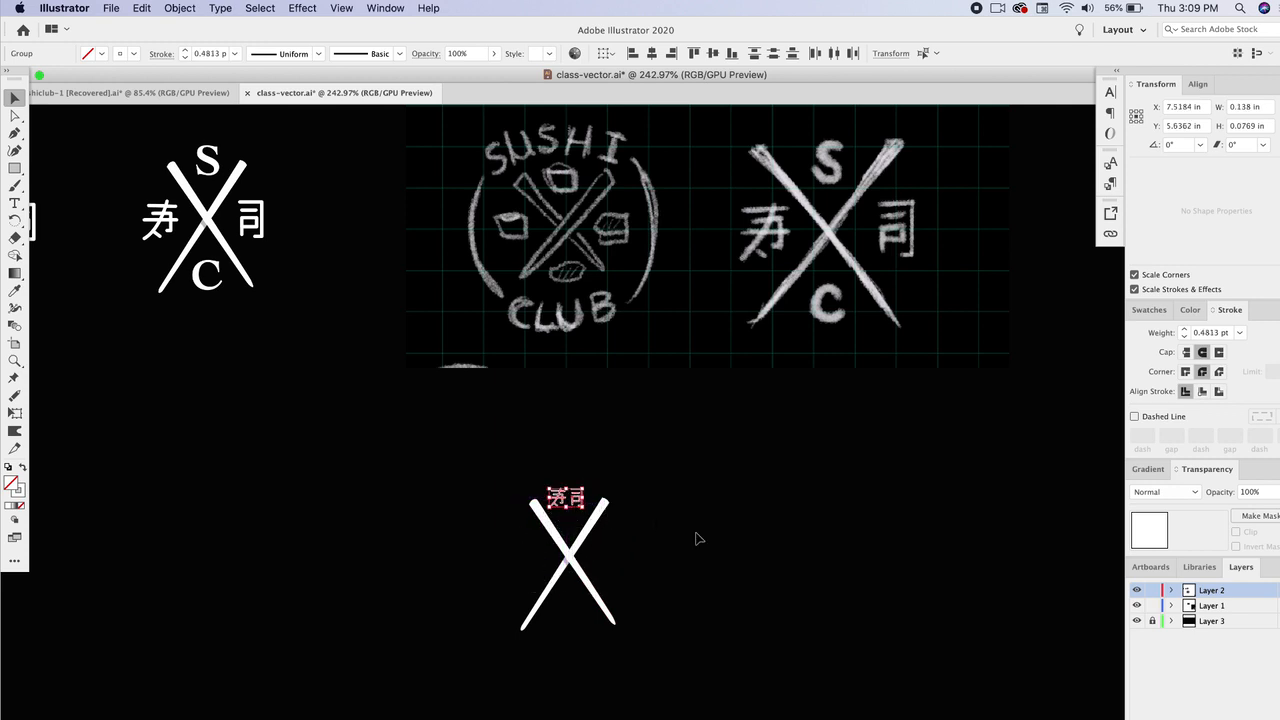
{"action": "left_click", "coordinate": [576, 180]}
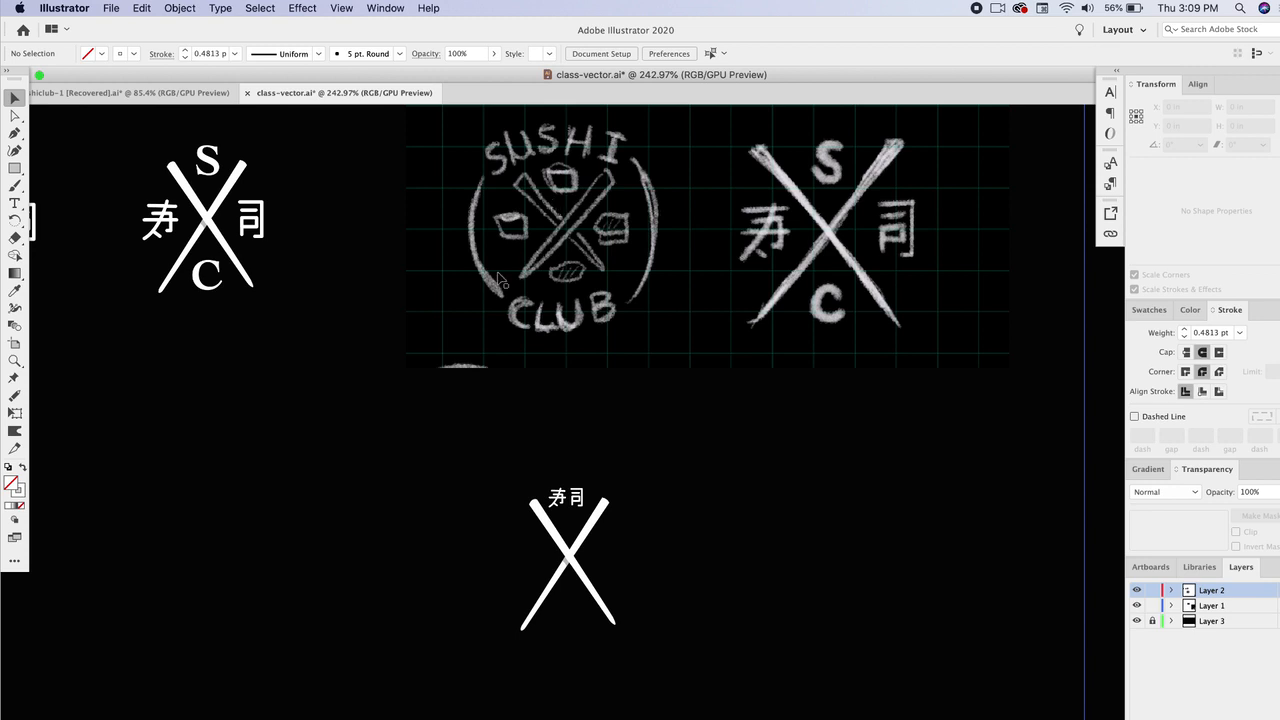
{"action": "left_click", "coordinate": [584, 505]}
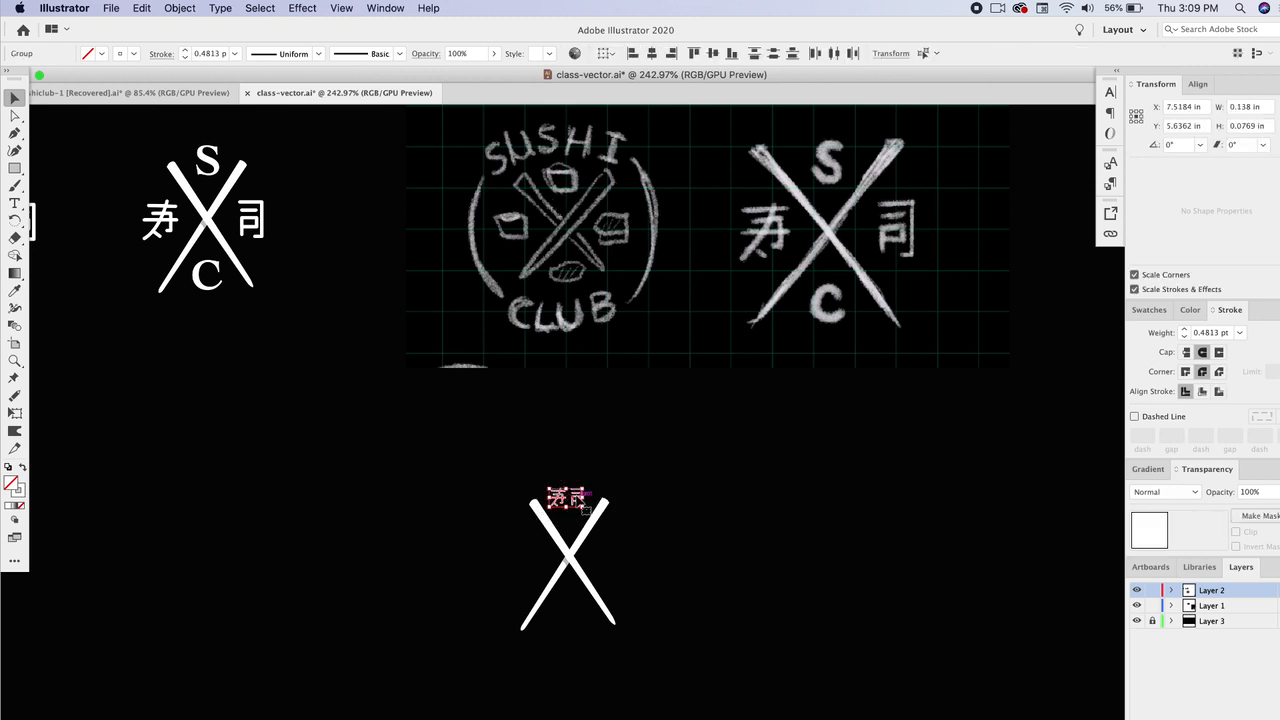
{"action": "left_click_drag", "start_coordinate": [585, 508], "coordinate": [581, 499]}
Step: Copy the sushi roll from the black SC chopstick logo and place it centred below the new crossed chopsticks
{"action": "scroll", "coordinate": [480, 423], "scroll_direction": "down", "scroll_amount": 3}
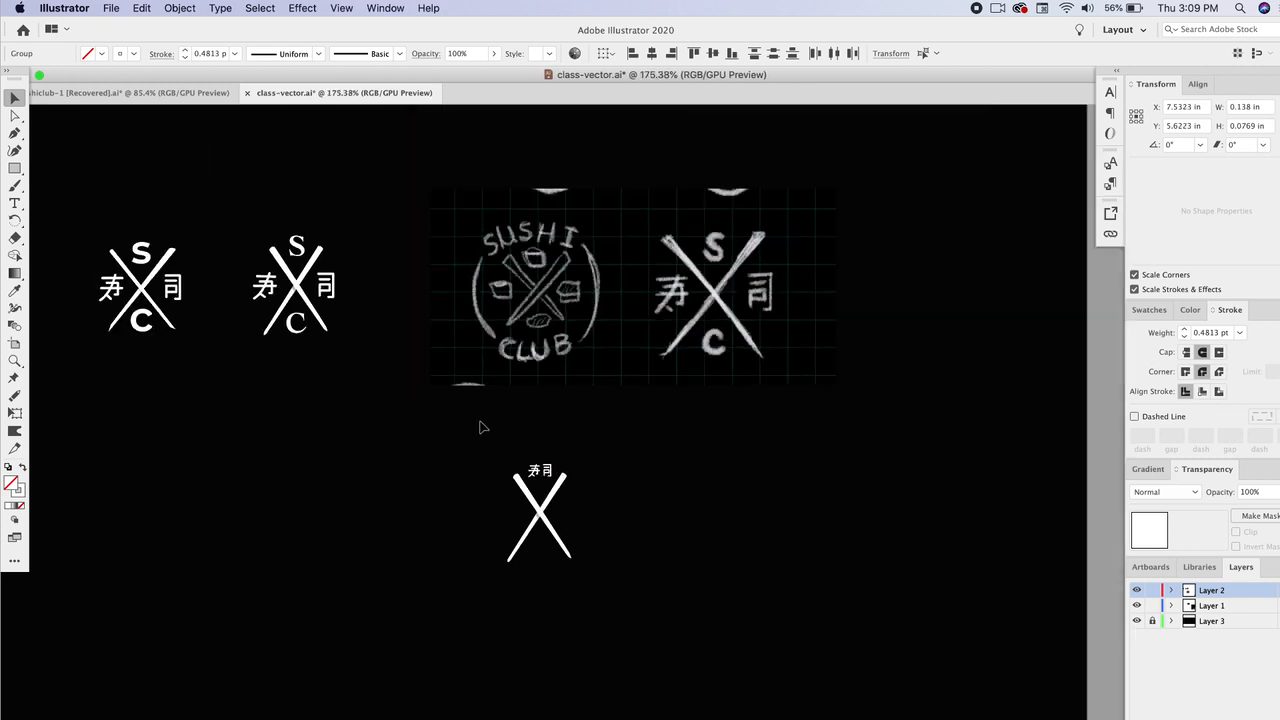
{"action": "scroll", "coordinate": [480, 425], "scroll_direction": "up", "scroll_amount": 10}
{"action": "scroll", "coordinate": [480, 422], "scroll_direction": "left", "scroll_amount": 2}
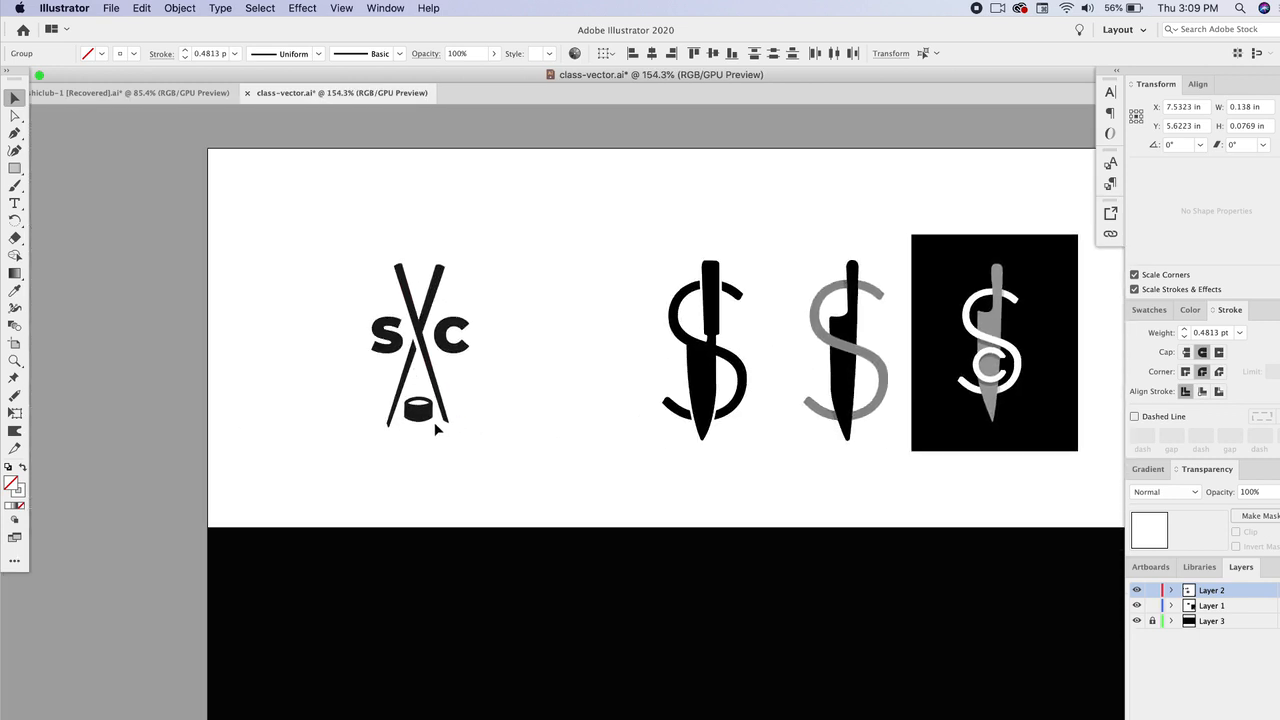
{"action": "left_click", "coordinate": [418, 410]}
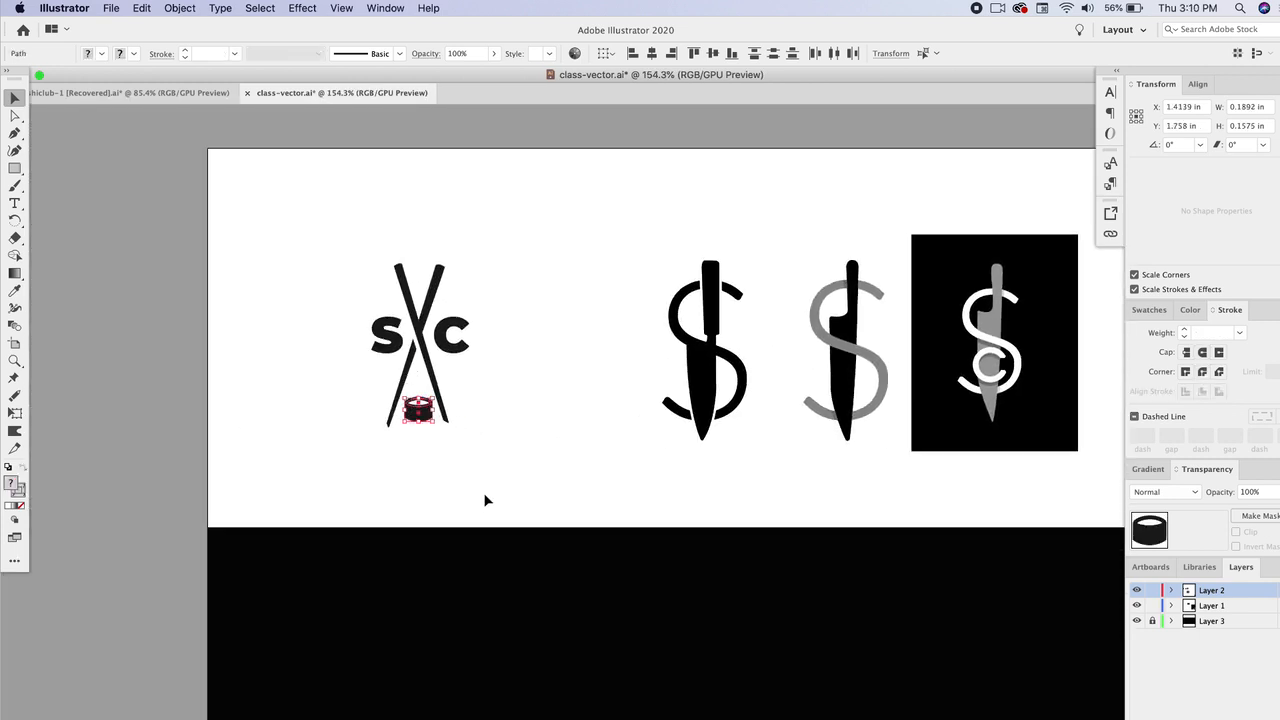
{"action": "scroll", "coordinate": [533, 535], "scroll_direction": "right", "scroll_amount": 2}
{"action": "scroll", "coordinate": [533, 536], "scroll_direction": "down", "scroll_amount": 10}
{"action": "scroll", "coordinate": [533, 536], "scroll_direction": "right", "scroll_amount": 7}
{"action": "scroll", "coordinate": [533, 536], "scroll_direction": "up", "scroll_amount": 1}
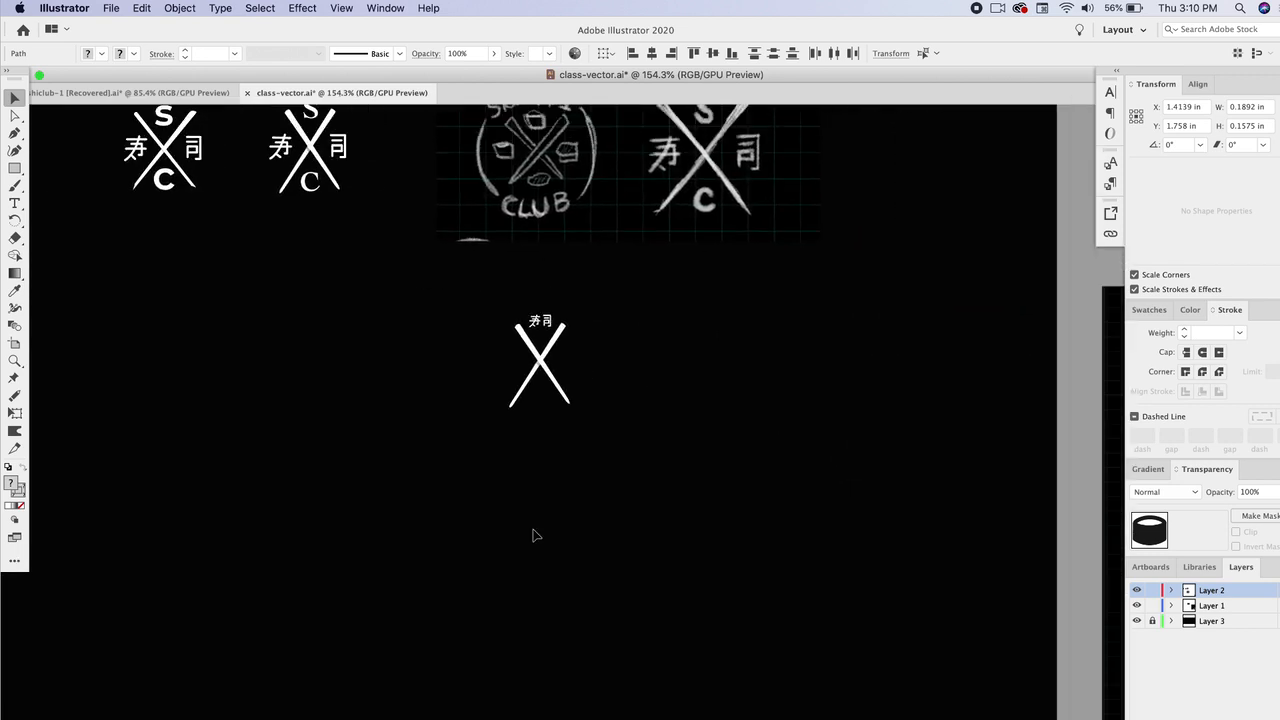
{"action": "scroll", "coordinate": [533, 536], "scroll_direction": "up", "scroll_amount": 3}
{"action": "scroll", "coordinate": [533, 535], "scroll_direction": "up", "scroll_amount": 2}
{"action": "scroll", "coordinate": [533, 535], "scroll_direction": "left", "scroll_amount": 1}
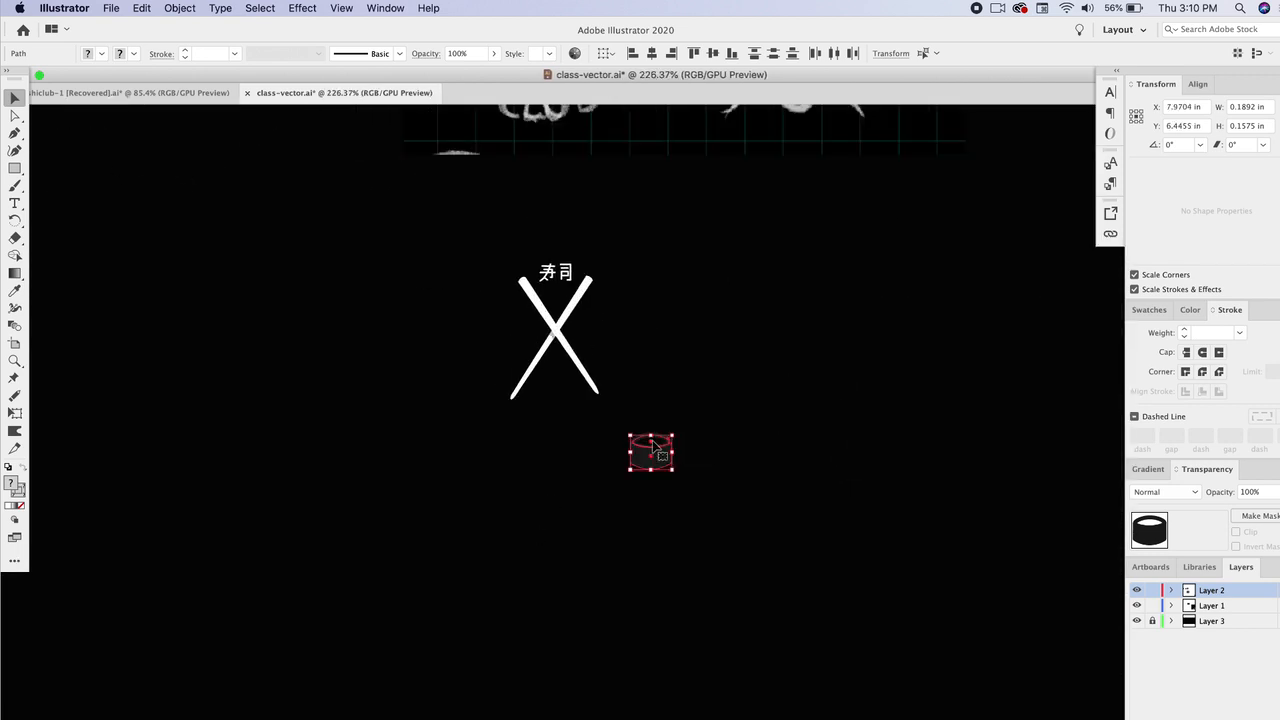
{"action": "left_click_drag", "start_coordinate": [653, 445], "coordinate": [554, 449]}
Step: Convert the sushi roll's elliptical rim into a filled shape with Outline Stroke
{"action": "scroll", "coordinate": [615, 464], "scroll_direction": "up", "scroll_amount": 5}
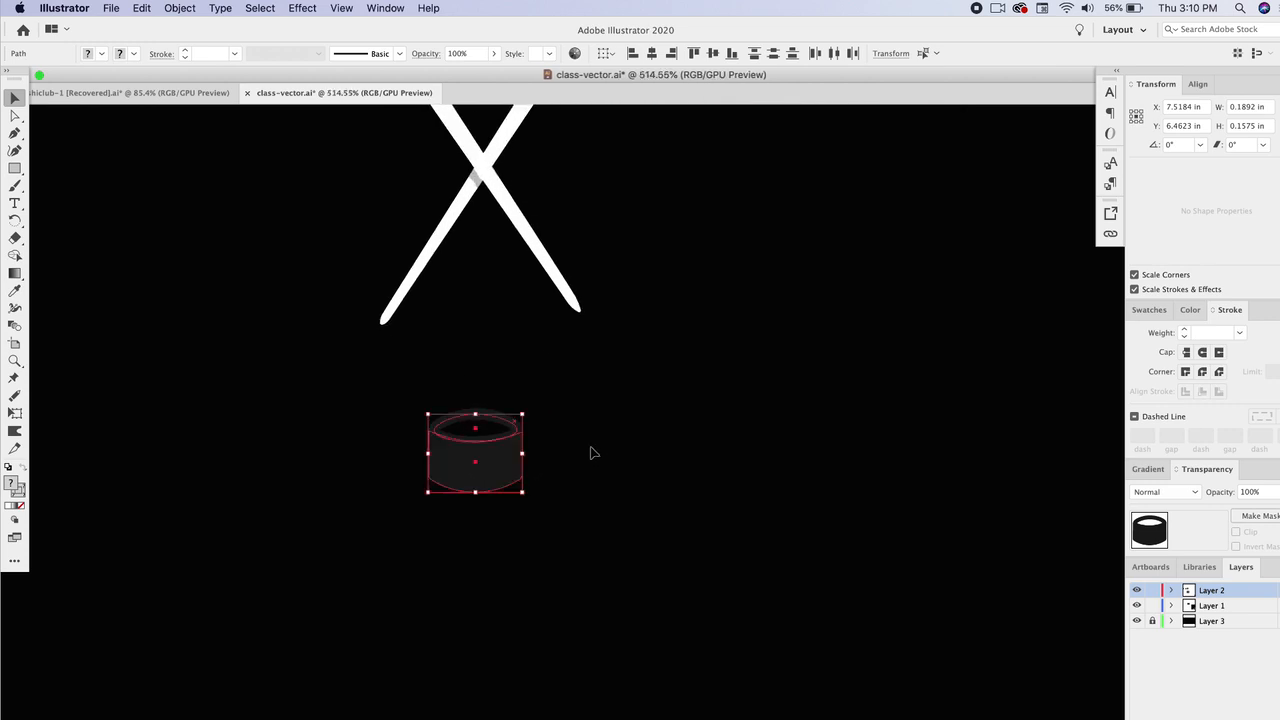
{"action": "left_click", "coordinate": [591, 451]}
{"action": "left_click", "coordinate": [500, 428]}
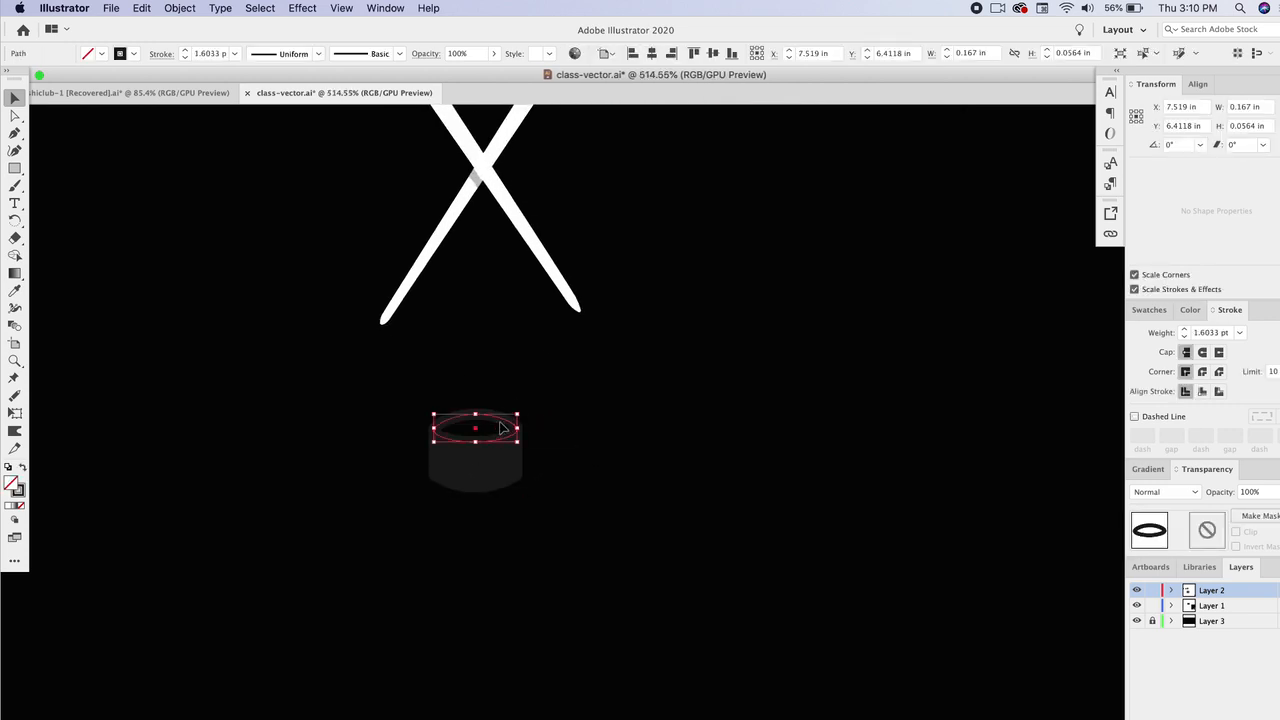
{"action": "left_click", "coordinate": [170, 8]}
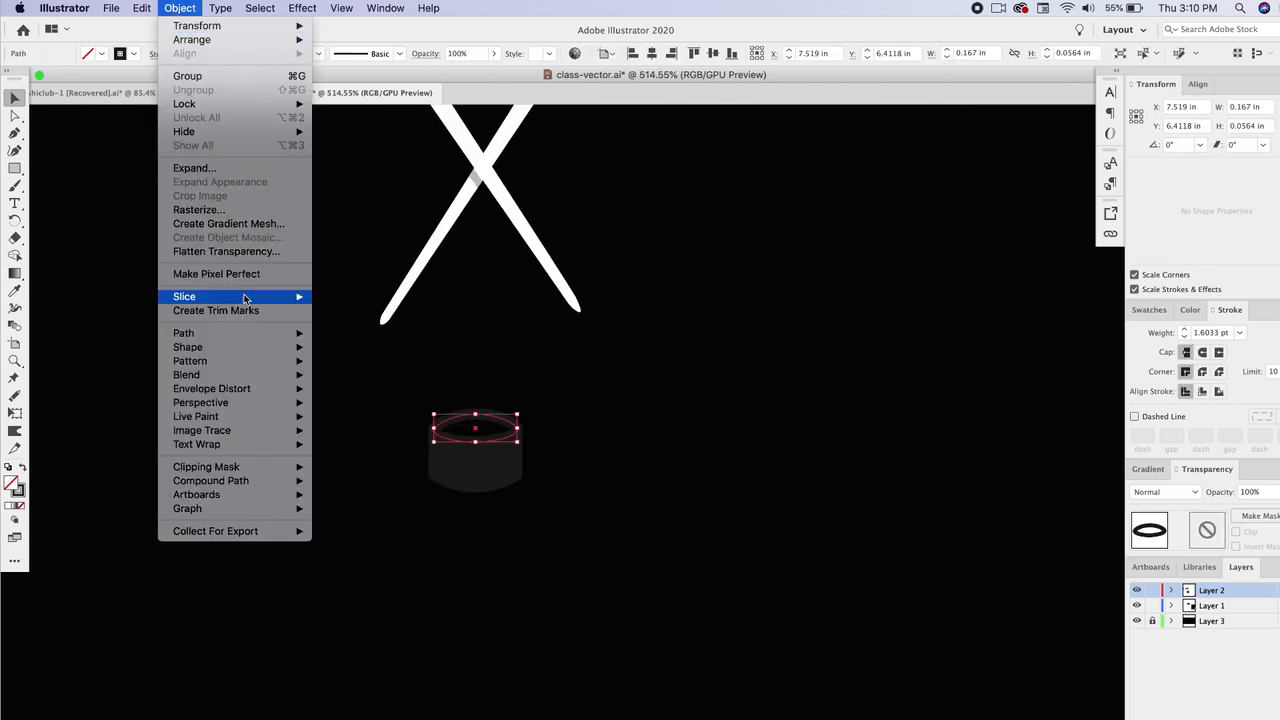
{"action": "mouse_move", "coordinate": [245, 337]}
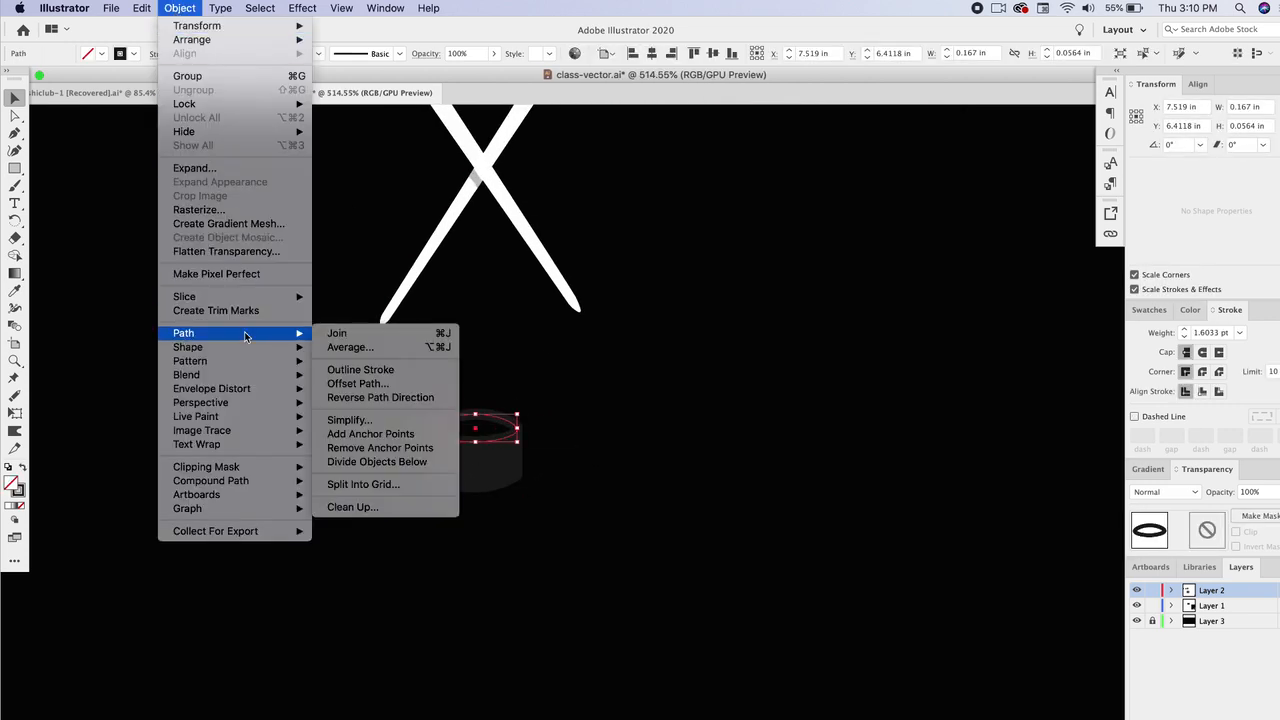
{"action": "left_click", "coordinate": [367, 370]}
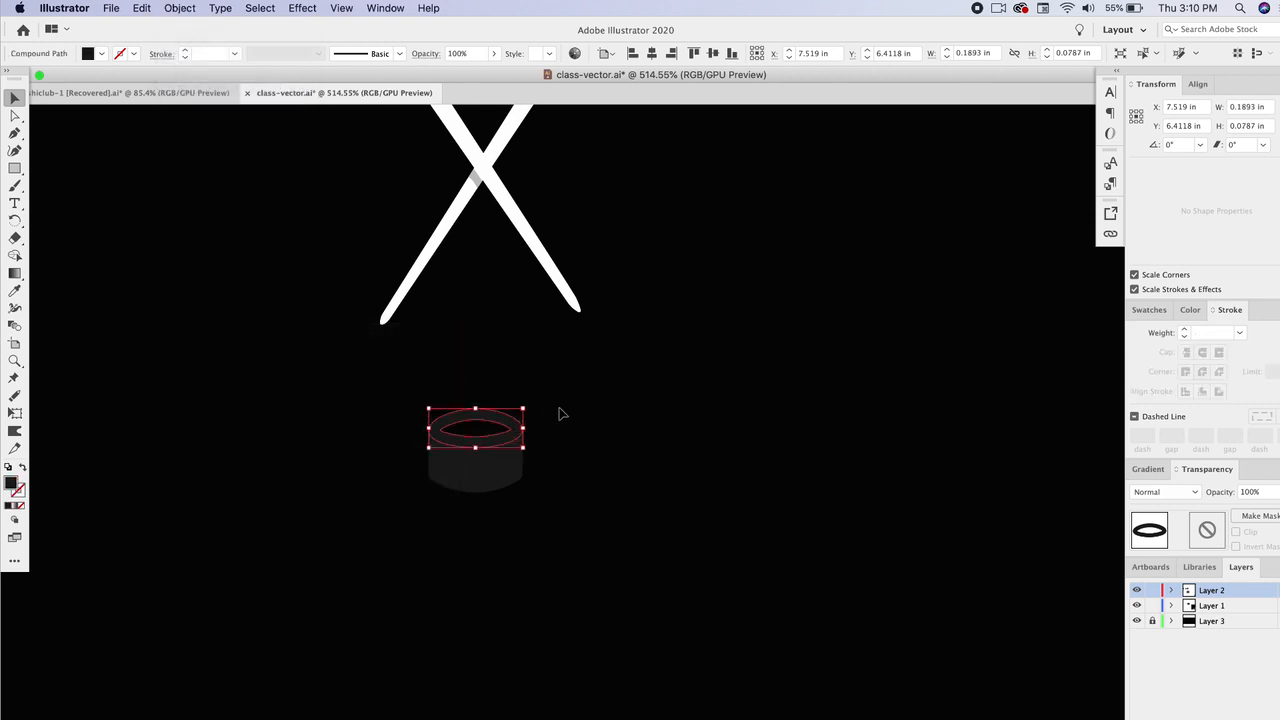
{"action": "left_click", "coordinate": [526, 437]}
Step: Merge the sushi roll's rim and body into one shape with the Shape Builder tool
{"action": "left_click", "coordinate": [490, 460]}
{"action": "left_click", "coordinate": [502, 428], "text": "shift"}
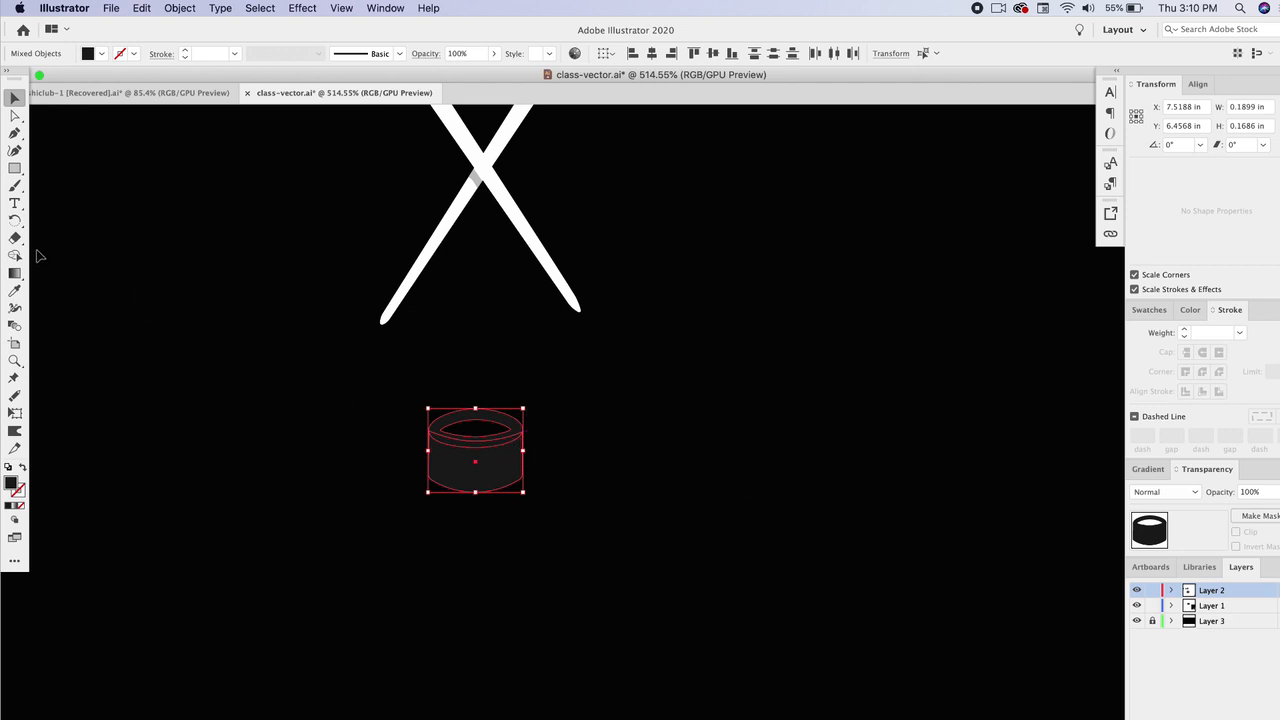
{"action": "left_click", "coordinate": [15, 255]}
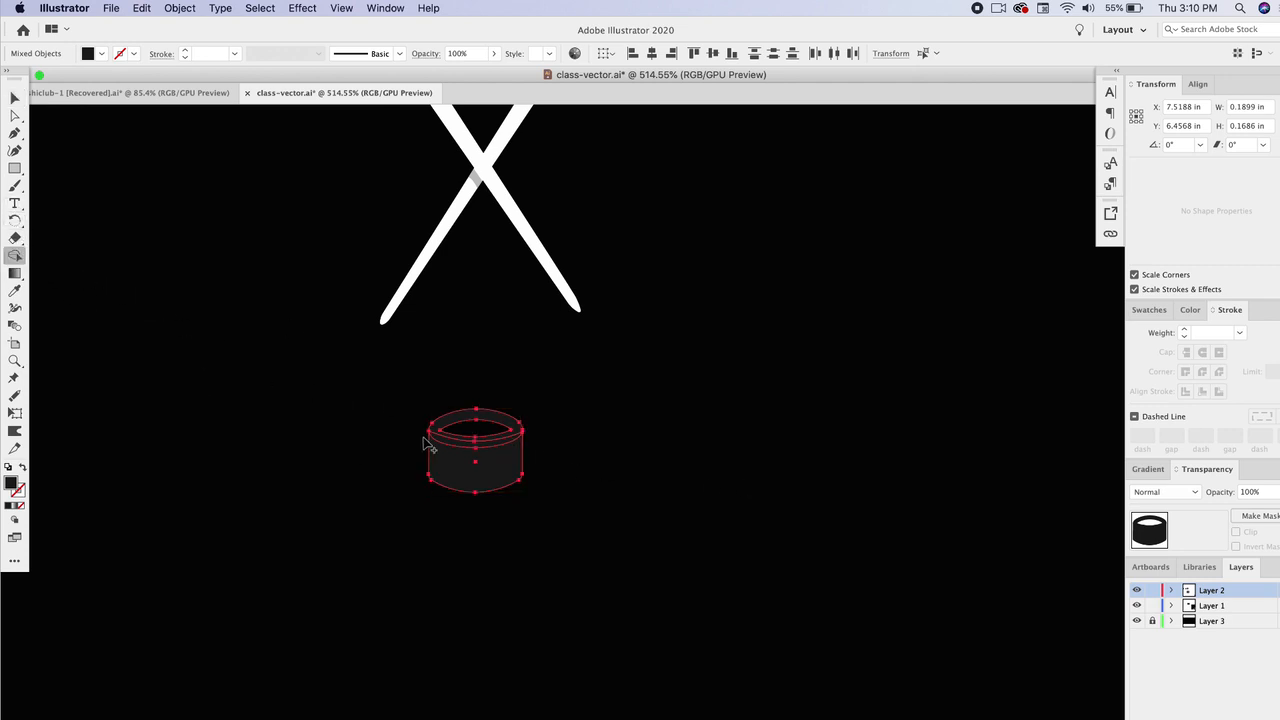
{"action": "left_click_drag", "start_coordinate": [437, 432], "coordinate": [491, 491]}
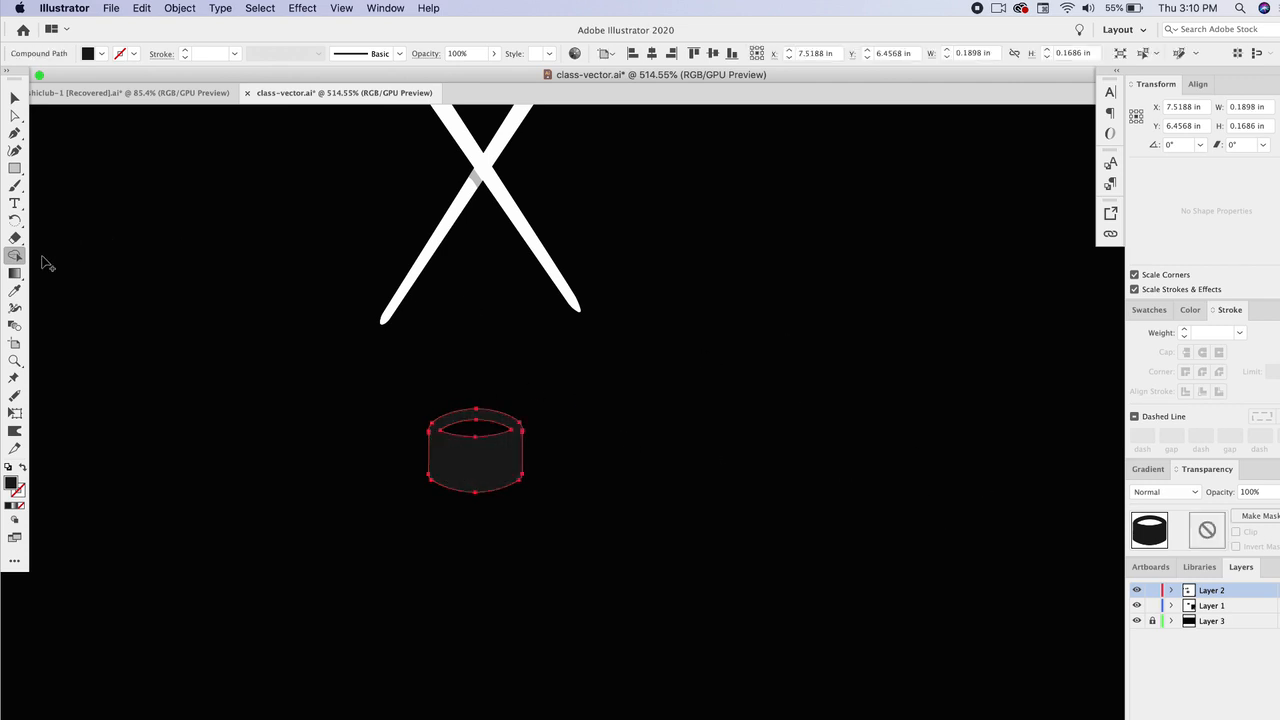
Step: Recolour the merged sushi roll white by sampling the chopsticks' fill with the Eyedropper
{"action": "left_click", "coordinate": [15, 290]}
{"action": "left_click", "coordinate": [440, 233]}
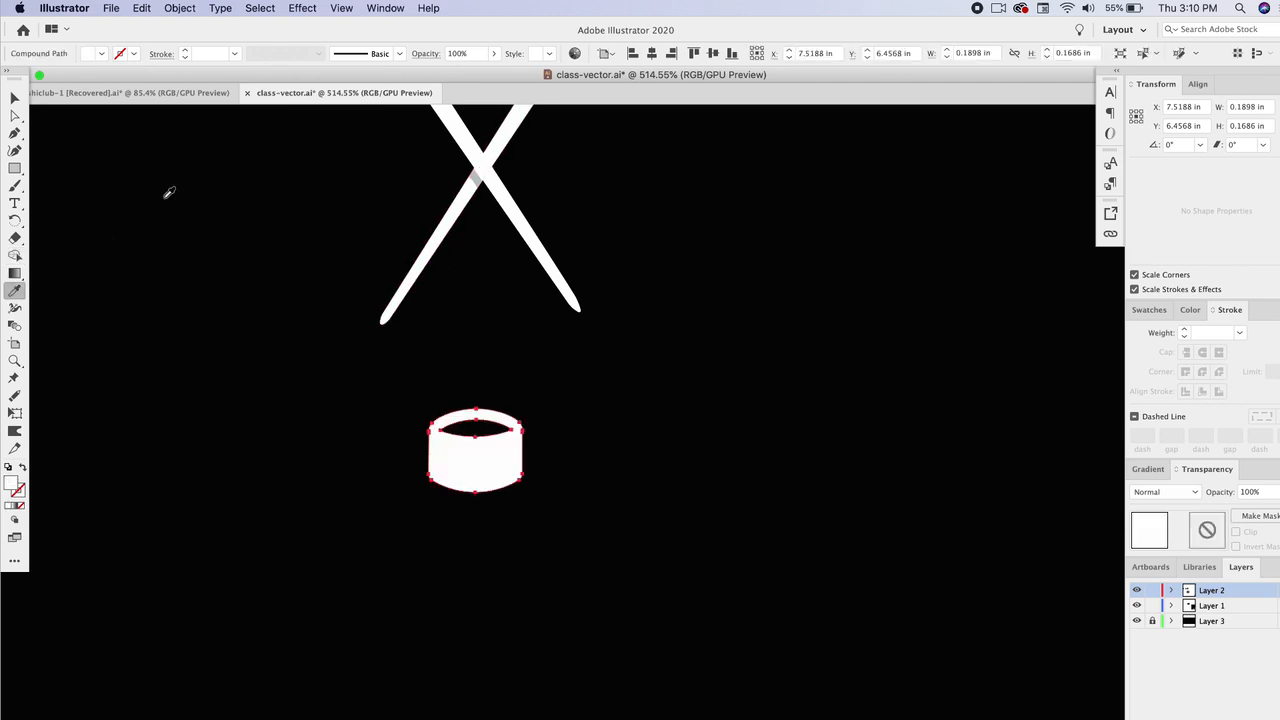
{"action": "left_click", "coordinate": [15, 97]}
{"action": "left_click", "coordinate": [357, 443]}
Step: Move the white sushi roll up so it sits between the lower tips of the chopsticks
{"action": "scroll", "coordinate": [594, 620], "scroll_direction": "up", "scroll_amount": 2}
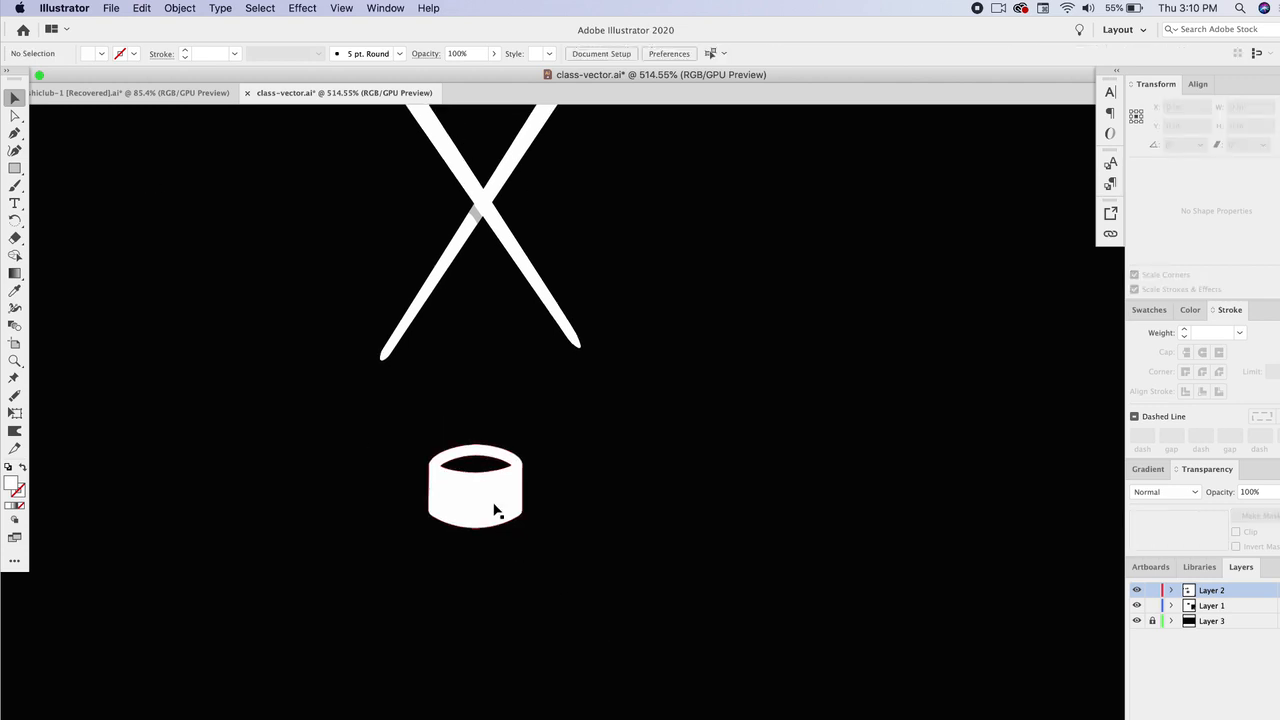
{"action": "left_click_drag", "start_coordinate": [494, 511], "coordinate": [498, 378]}
{"action": "left_click", "coordinate": [600, 406]}
{"action": "scroll", "coordinate": [603, 408], "scroll_direction": "down", "scroll_amount": 2}
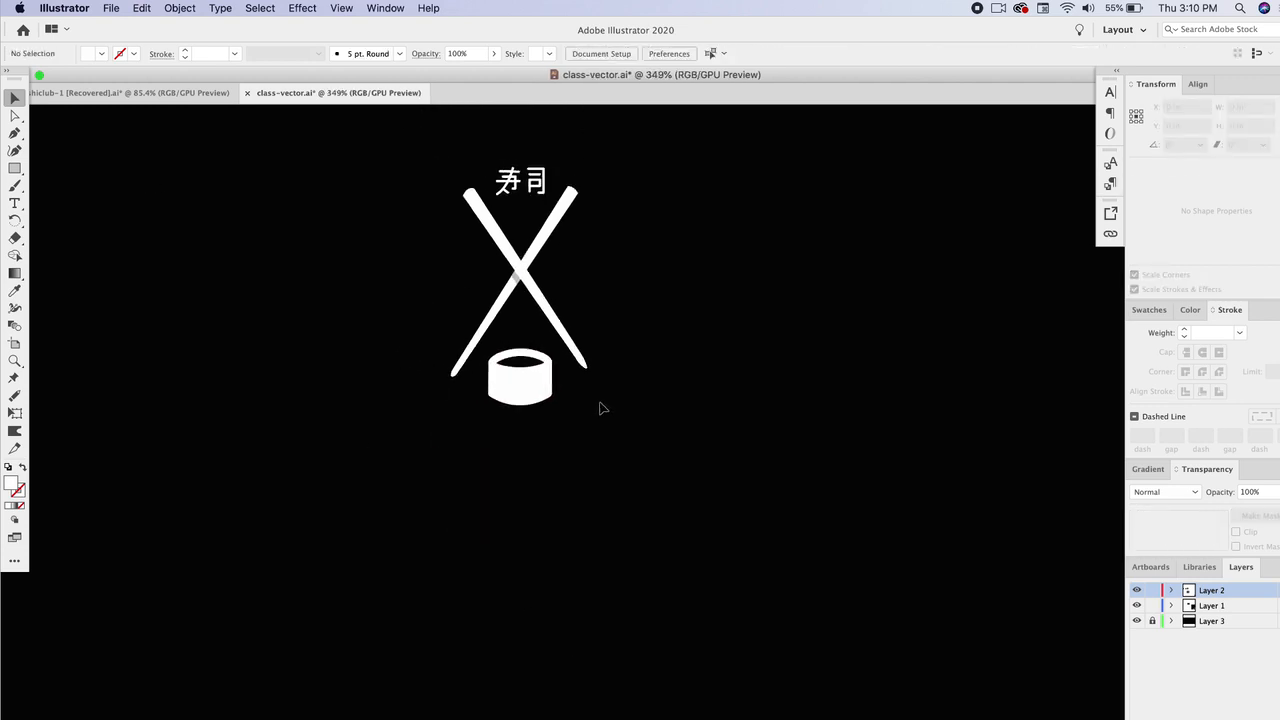
{"action": "scroll", "coordinate": [601, 407], "scroll_direction": "up", "scroll_amount": 4}
{"action": "scroll", "coordinate": [409, 375], "scroll_direction": "up", "scroll_amount": 2}
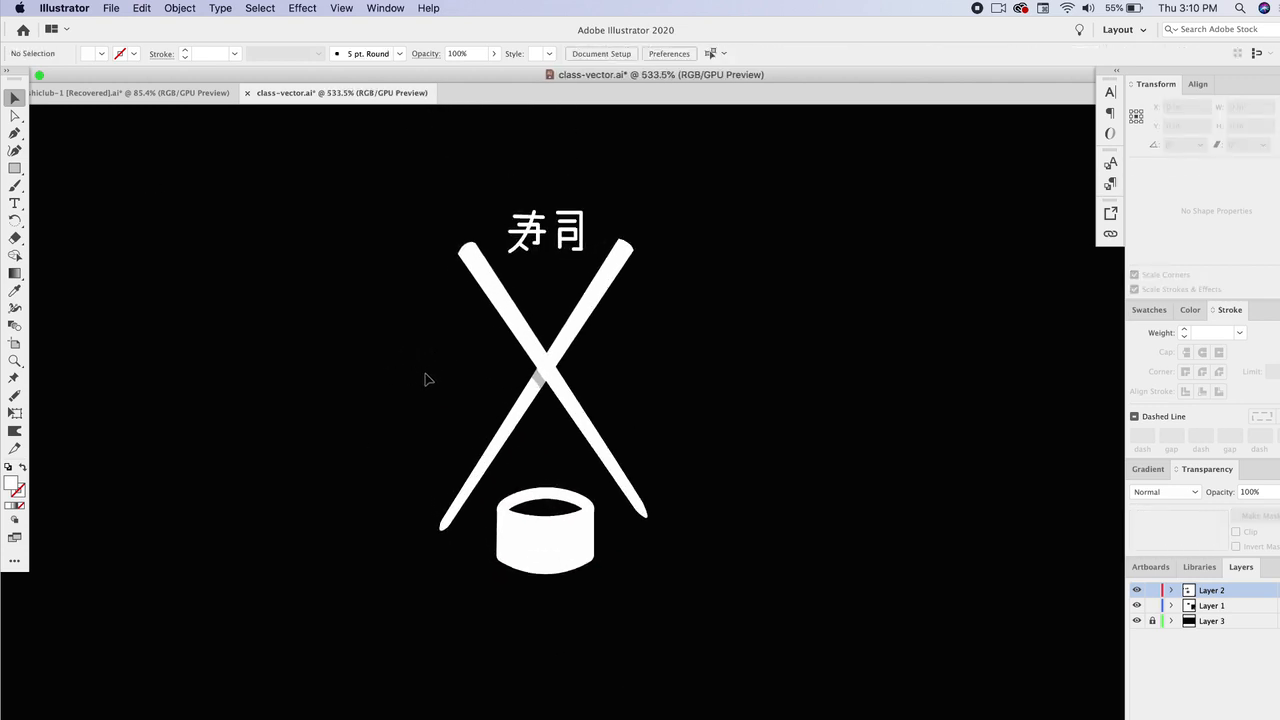